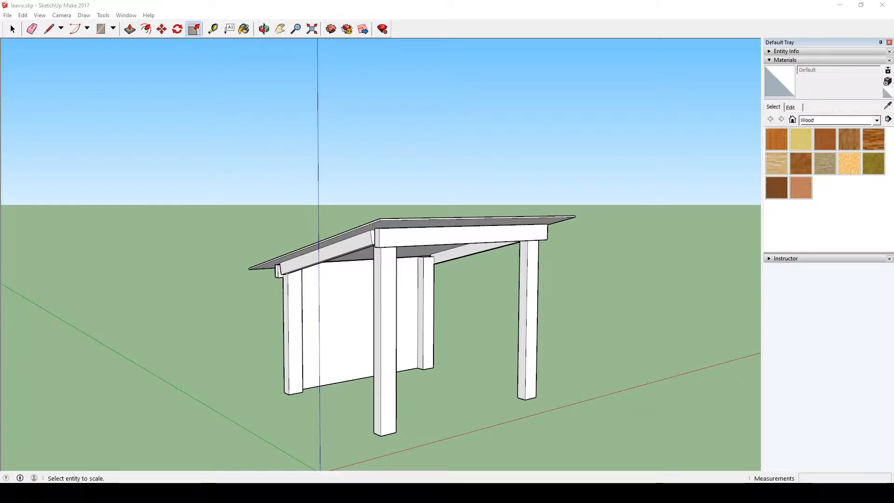
Examine the shelter model from all sides, including its roof, beams, posts and back wall.
middle_click_drag(523, 299, 499, 366)
key("s")
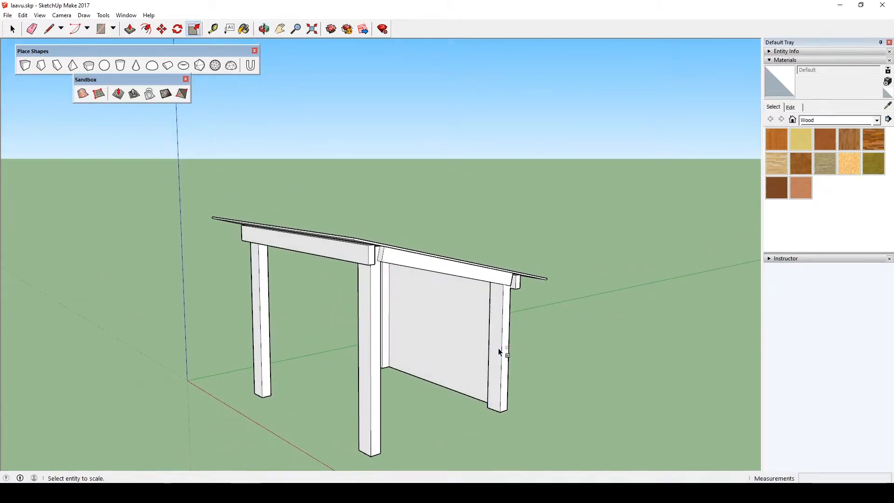
middle_click_drag(468, 243, 373, 272)
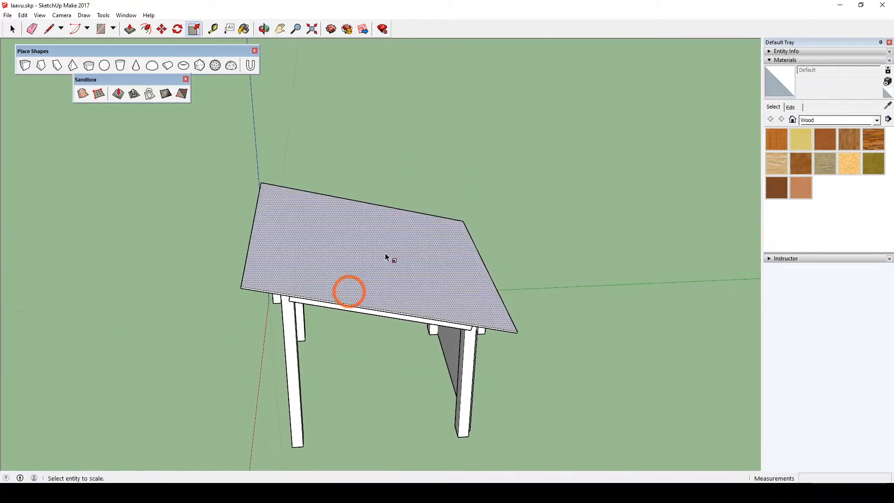
middle_click_drag(576, 335, 422, 331)
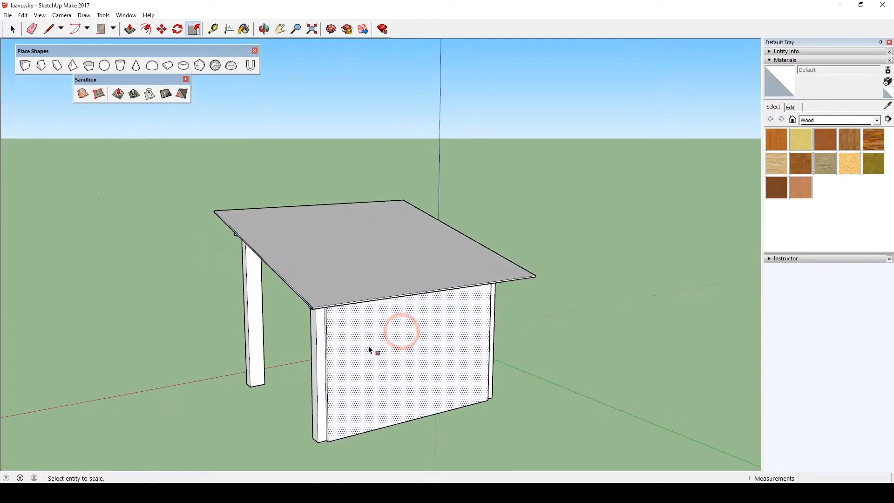
middle_click_drag(359, 356, 442, 315)
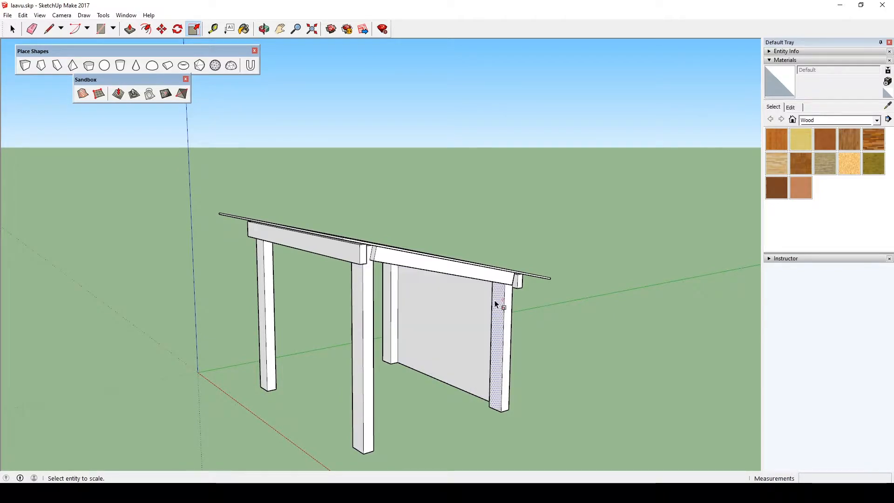
middle_click_drag(496, 303, 229, 379)
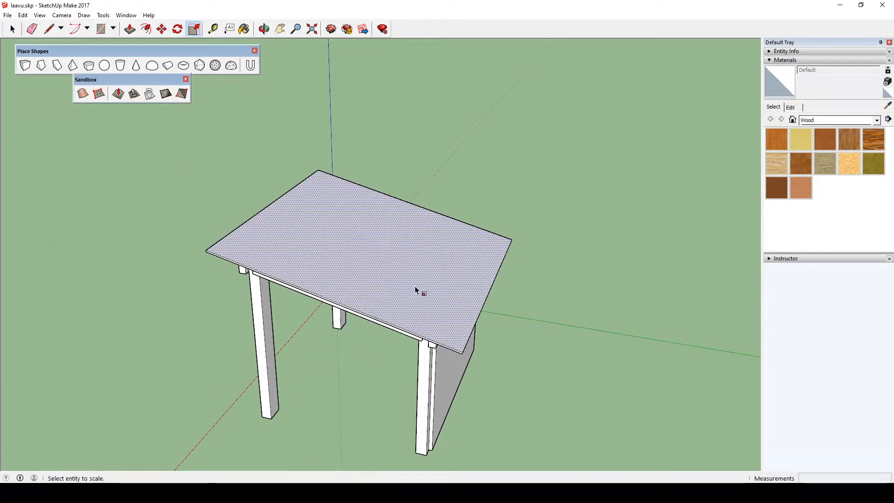
middle_click_drag(403, 287, 543, 176)
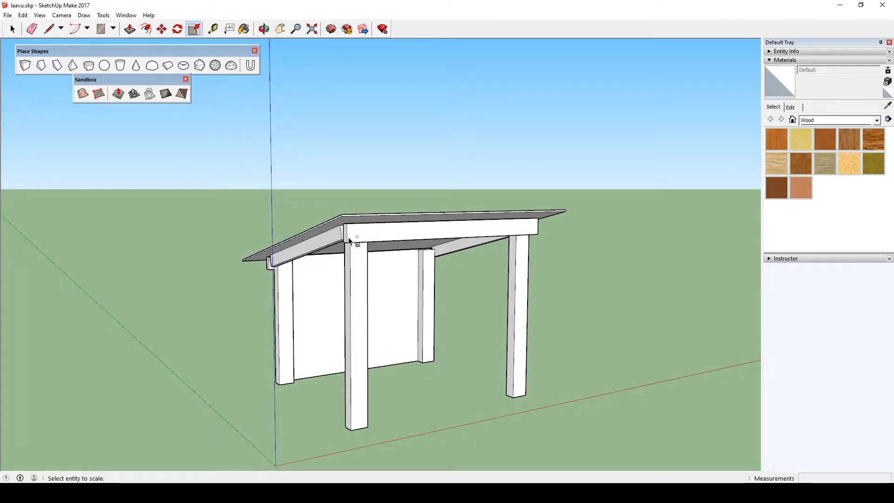
middle_click_drag(515, 340, 359, 371)
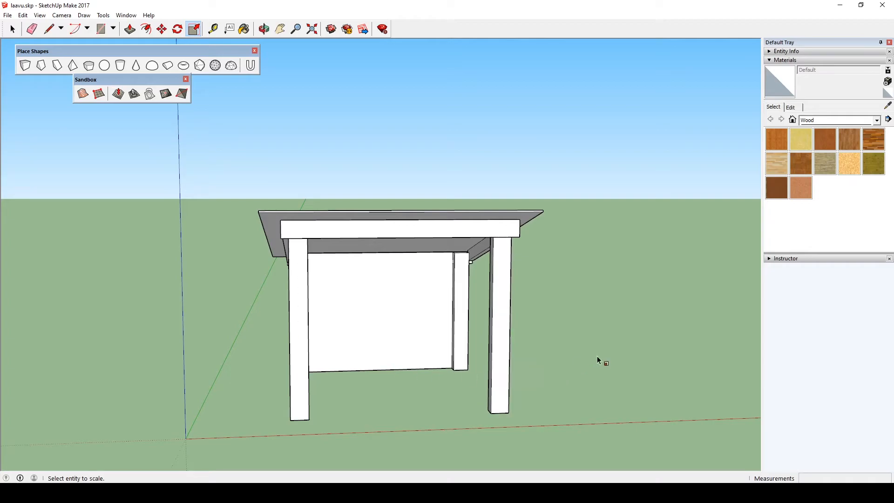
middle_click_drag(598, 361, 134, 329)
middle_click_drag(515, 355, 333, 391)
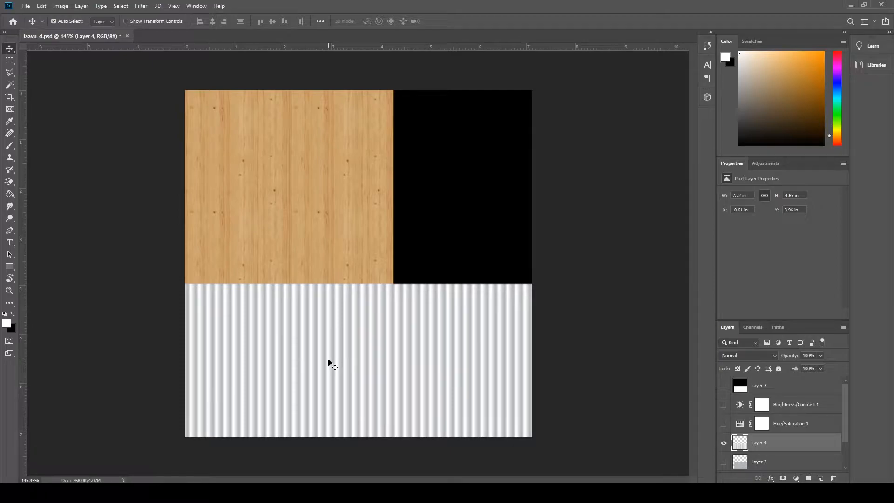
Switch to 3ds Max 2017 and import the laavu SketchUp model.
left_click(851, 7)
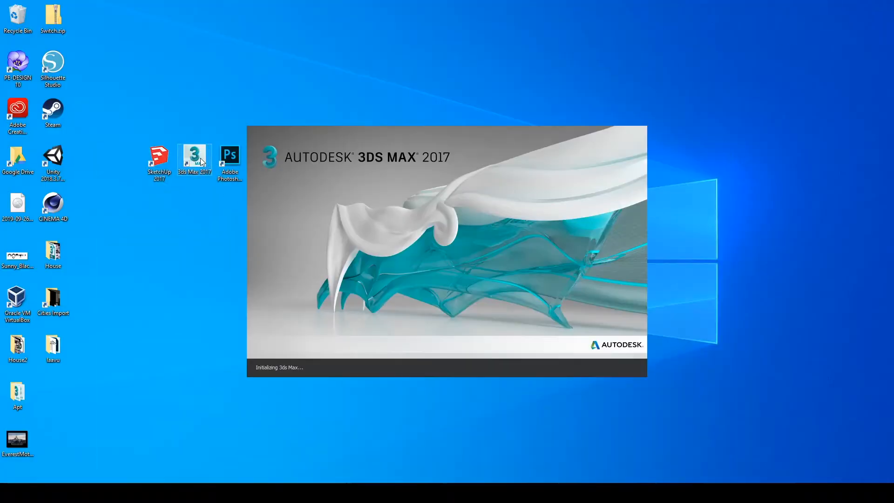
left_click(333, 361)
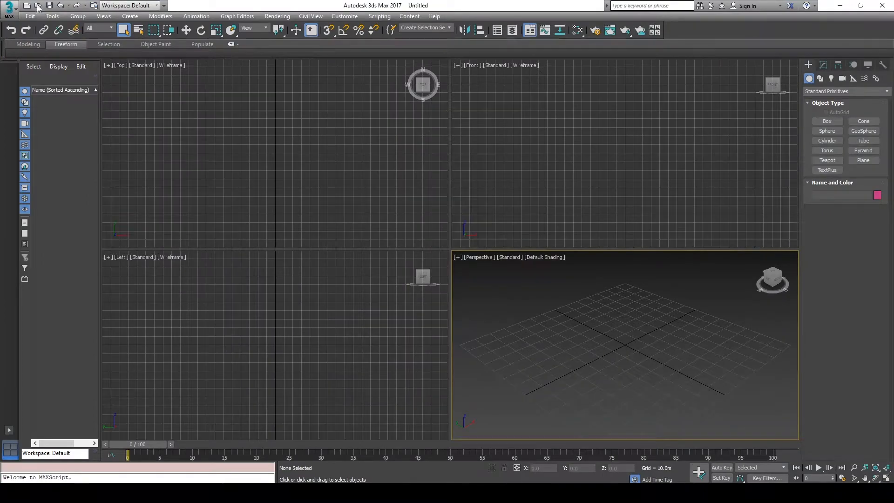
key("ctrl+o")
left_click(254, 292)
left_click(137, 312)
left_click(75, 60)
left_click(304, 279)
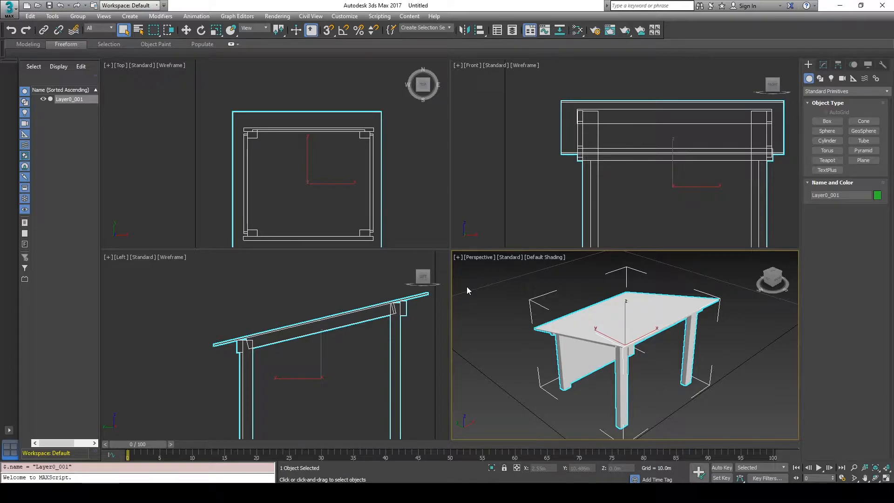
Rotate only the shelter's pivot by 90 degrees about the X axis.
left_click(837, 65)
left_click(839, 128)
key("e")
double_click(538, 468)
type("90")
key("Return")
Move the shelter's pivot down to the base of the posts and finish the pivot adjustment.
key("w")
middle_click_drag(608, 247, 538, 183)
left_click_drag(602, 86, 601, 172)
scroll(602, 212, "up", 8)
left_click_drag(617, 134, 616, 140)
scroll(624, 142, "down", 5)
left_click(845, 128)
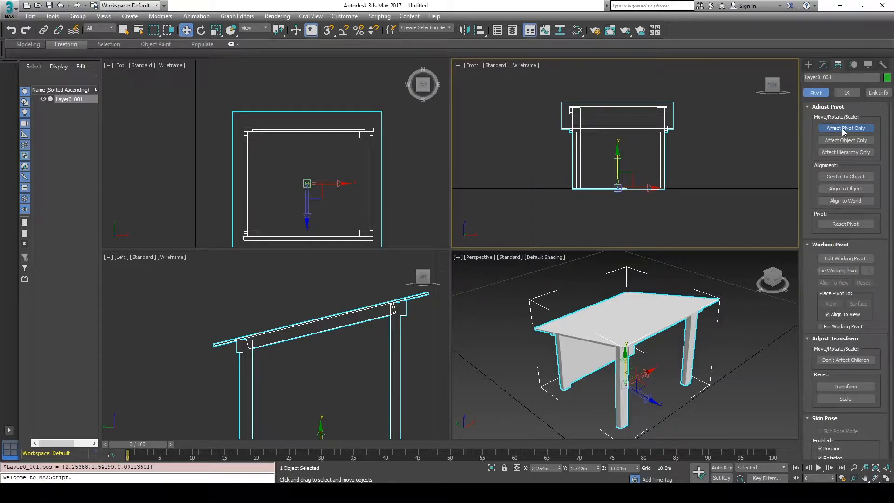
Add an Unwrap UVW modifier to the shelter with polygon selection active and open its UV editor.
left_click(822, 68)
left_click(887, 93)
left_click(886, 355)
left_click(843, 393)
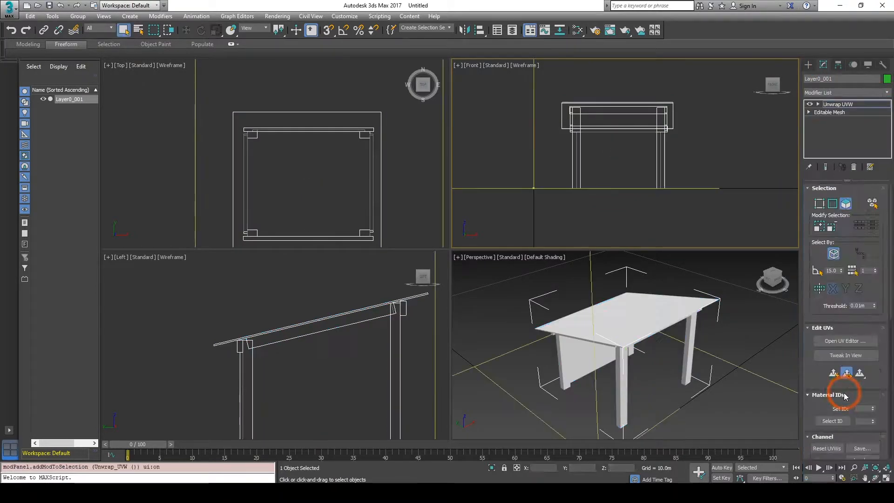
left_click_drag(879, 292, 862, 193)
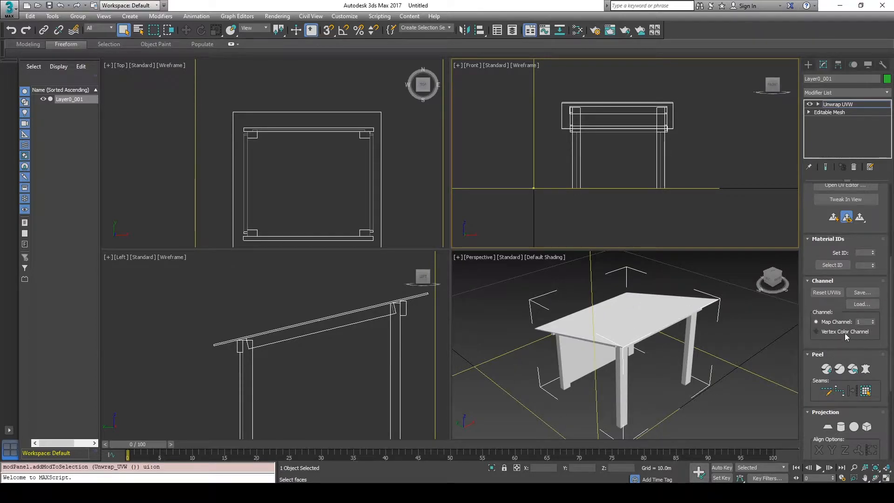
left_click_drag(834, 305, 834, 358)
left_click(840, 239)
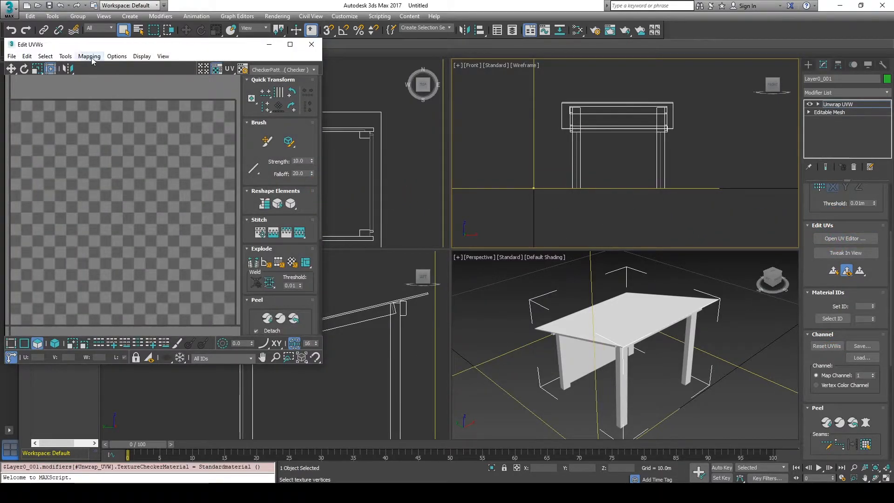
Apply flatten mapping to the shelter's UVs and close the UV editor.
left_click(90, 57)
left_click(93, 67)
left_click(125, 67)
left_click(312, 44)
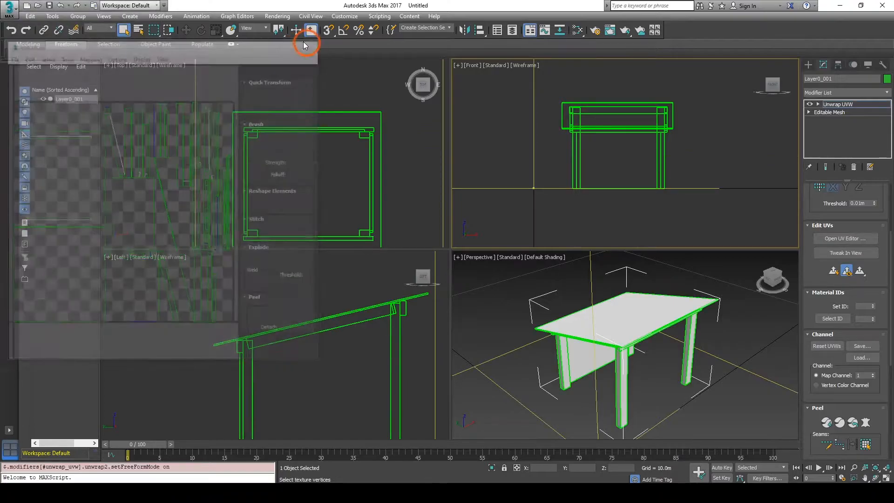
Set up Render To Texture for the shelter with a DiffuseMap output element.
left_click(272, 18)
left_click(317, 205)
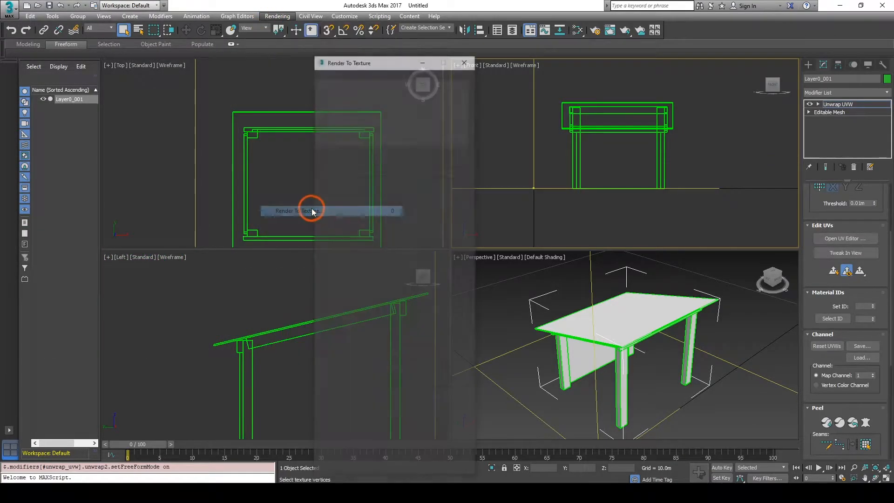
left_click_drag(455, 305, 452, 176)
left_click(356, 332)
left_click(428, 220)
left_click(429, 291)
Set the diffuse map's output file to a PNG named laavu_d in the laavu folder on the desktop.
left_click(462, 365)
left_click(467, 92)
left_click(467, 107)
left_click(473, 269)
left_click(474, 332)
double_click(480, 257)
type("laavu_d")
key("Return")
left_click(377, 180)
Render the diffuse map at 512x512 and close the rendered image and the Render To Texture dialog.
left_click_drag(449, 391, 448, 337)
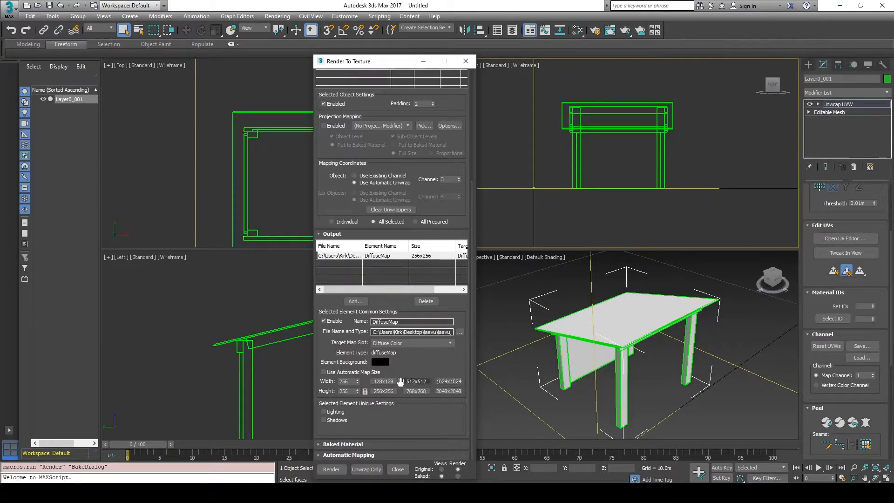
left_click(417, 381)
left_click(417, 382)
left_click(333, 469)
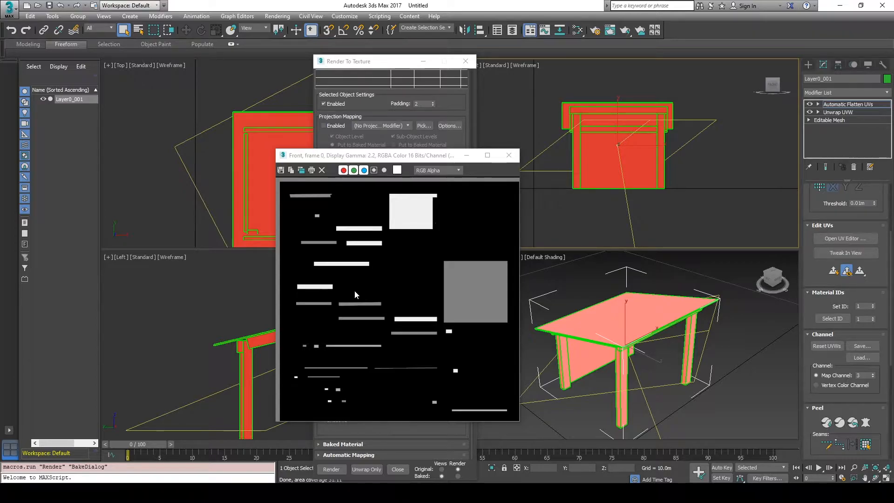
left_click(507, 155)
left_click(465, 61)
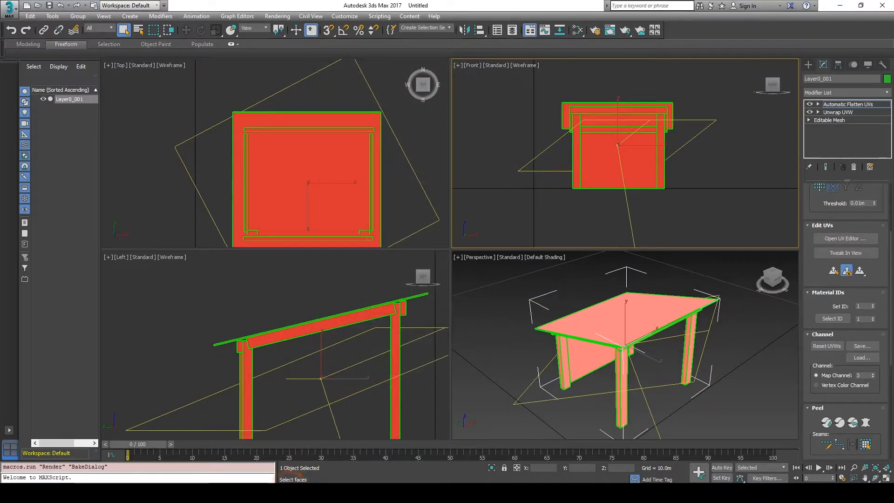
Switch to Photoshop, save the wood and metal texture as laavu_d in PNG format over the baked file, and return to 3ds Max.
left_click(235, 200)
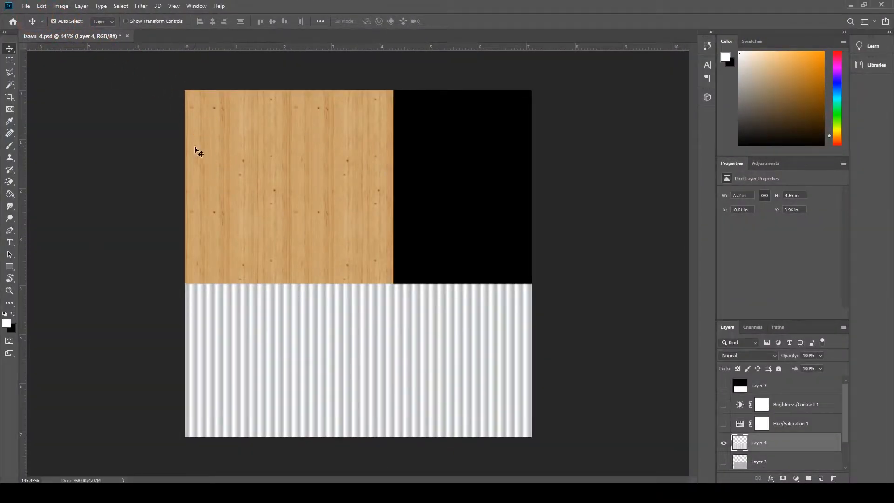
left_click(26, 6)
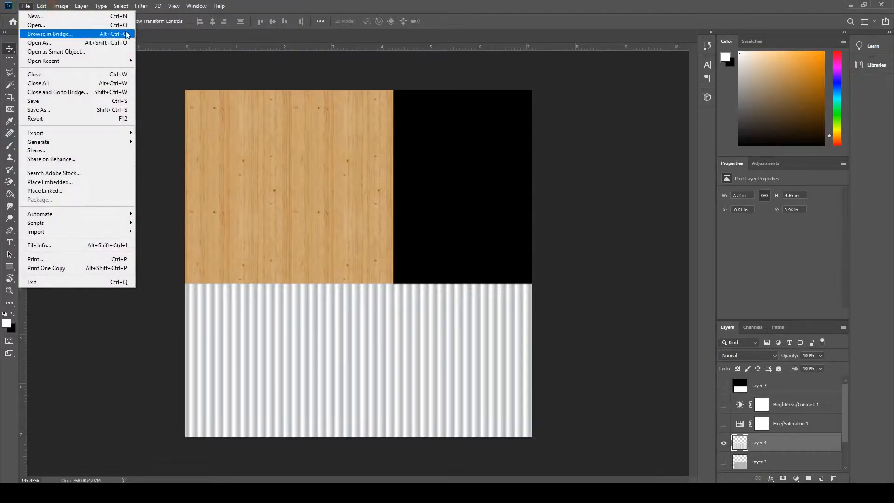
left_click(349, 3)
left_click(26, 5)
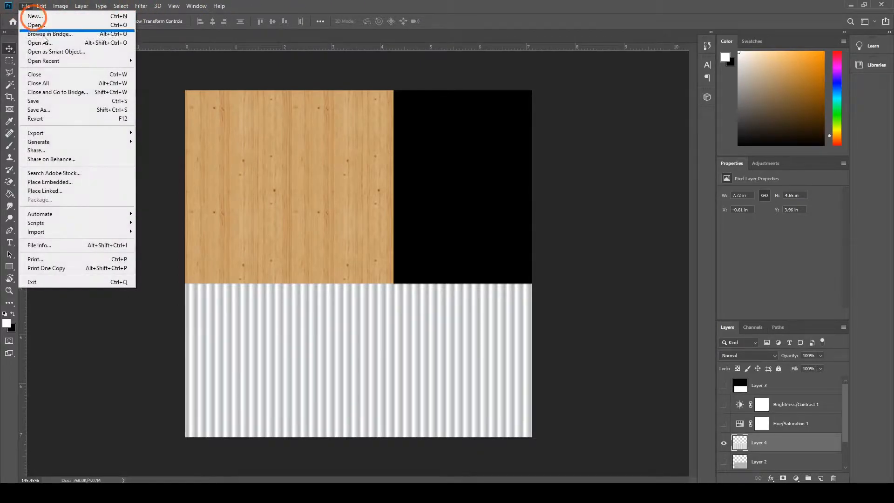
left_click(38, 109)
left_click(159, 214)
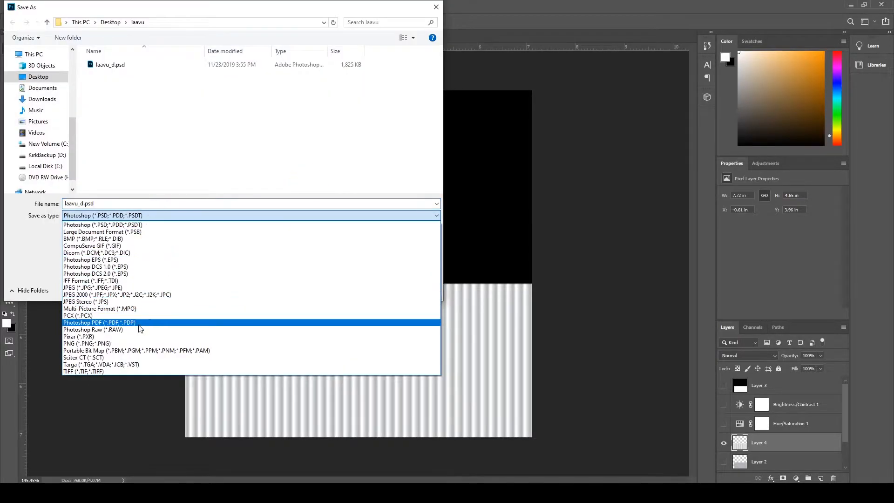
left_click(160, 344)
left_click(367, 288)
left_click(463, 247)
left_click(504, 148)
left_click(850, 5)
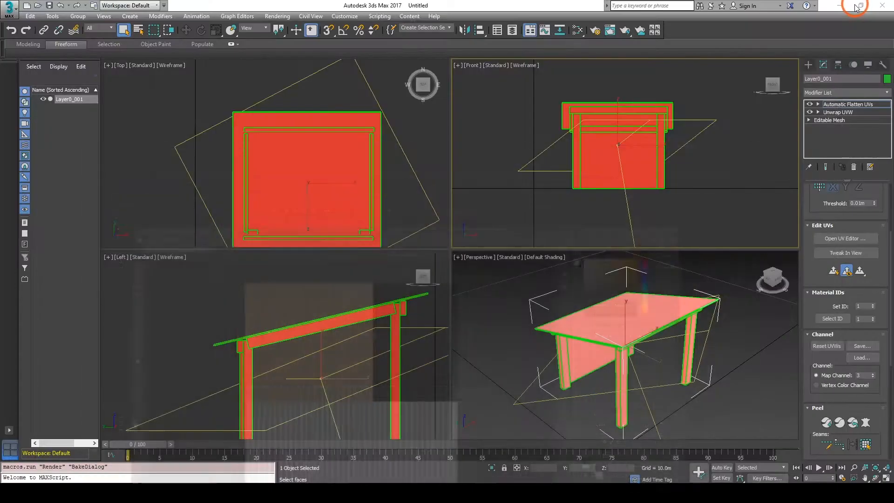
Open the UV editor for the flattened UVs and load laavu_d.png from the laavu folder as its texture.
left_click(588, 205)
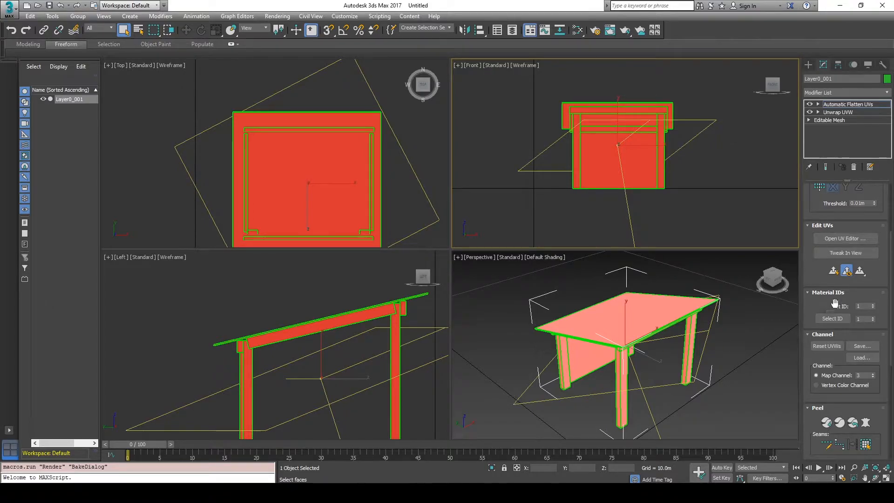
left_click(852, 239)
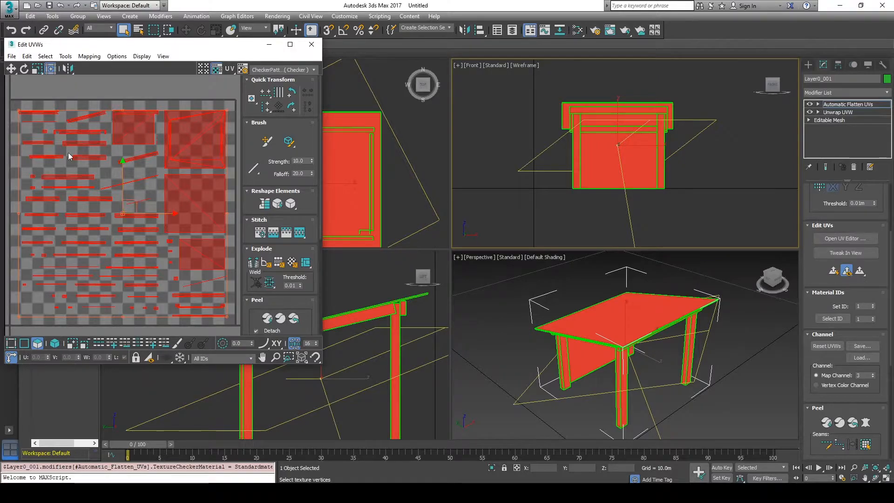
left_click(313, 70)
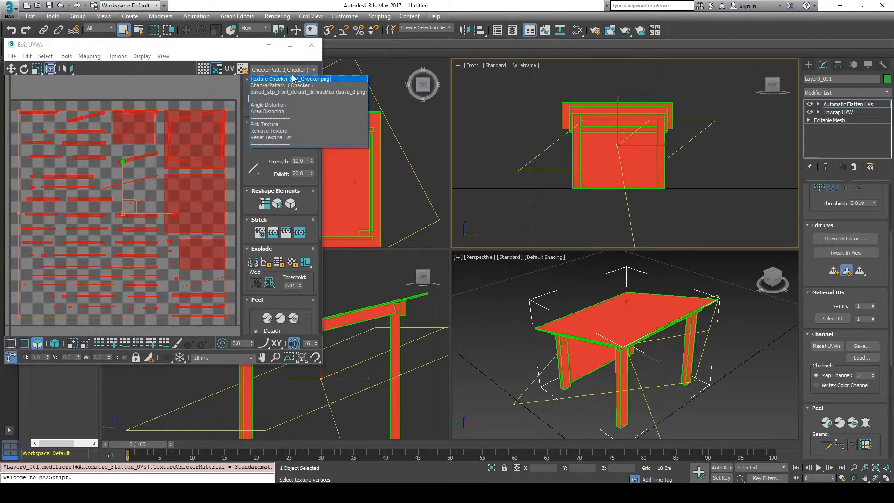
left_click(283, 126)
left_click(534, 358)
left_click(486, 382)
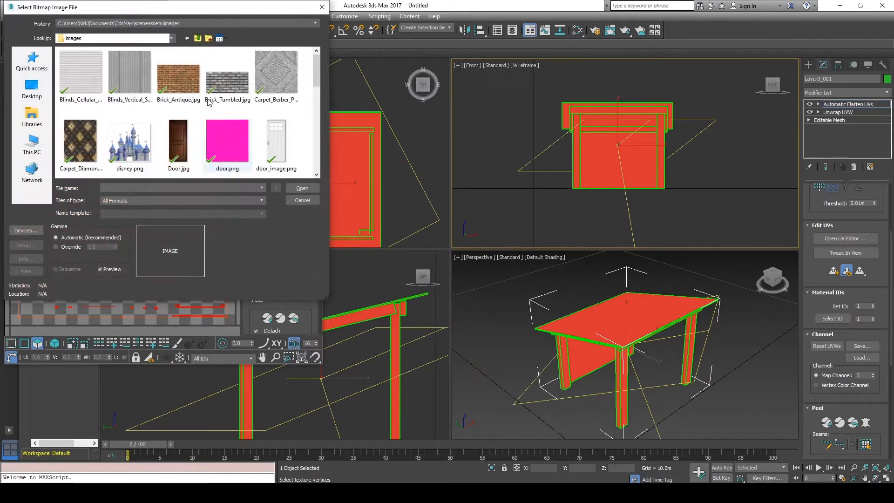
left_click(148, 24)
left_click(144, 41)
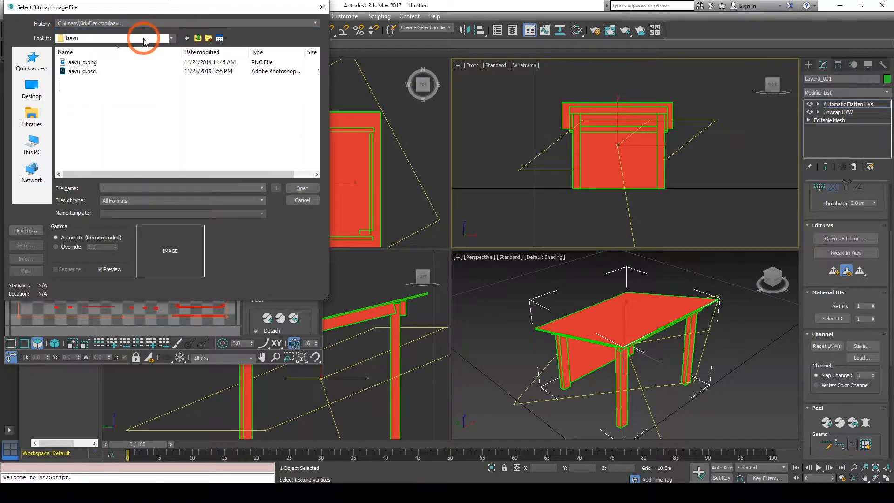
left_click(70, 62)
left_click(300, 189)
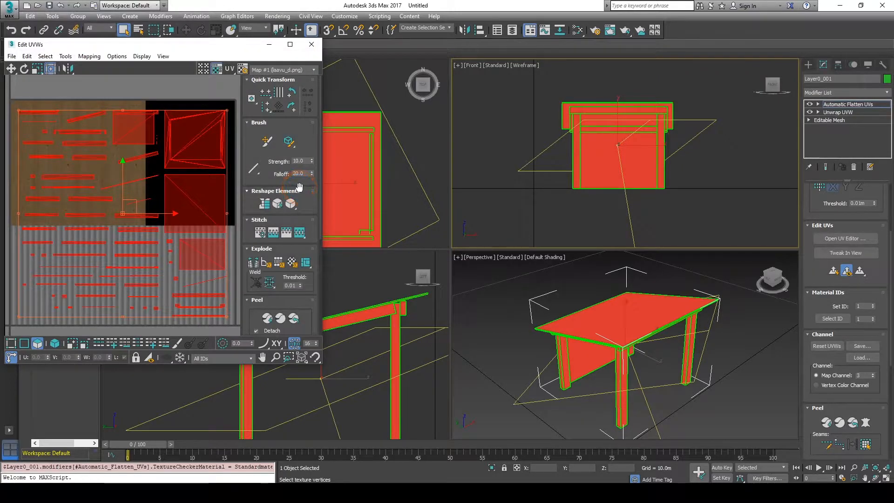
Select the front faces of all four shelter posts in the perspective view, replacing the previous face selection.
left_click(681, 376)
middle_click_drag(682, 376, 624, 367, "alt")
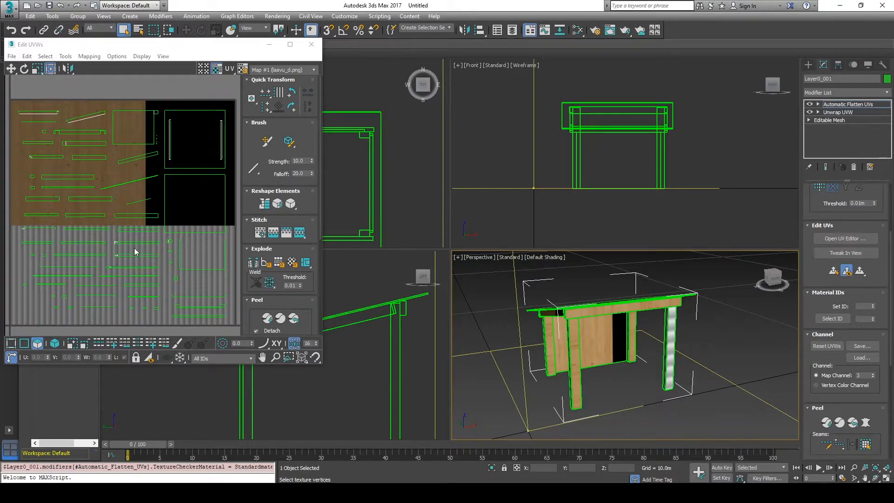
middle_click_drag(621, 375, 565, 363, "alt")
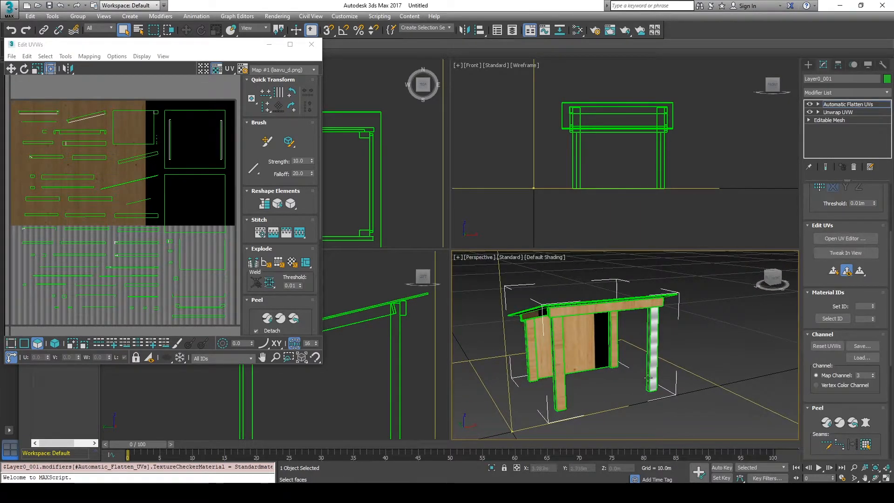
left_click(558, 354)
left_click(531, 344, "ctrl")
left_click(622, 351, "ctrl")
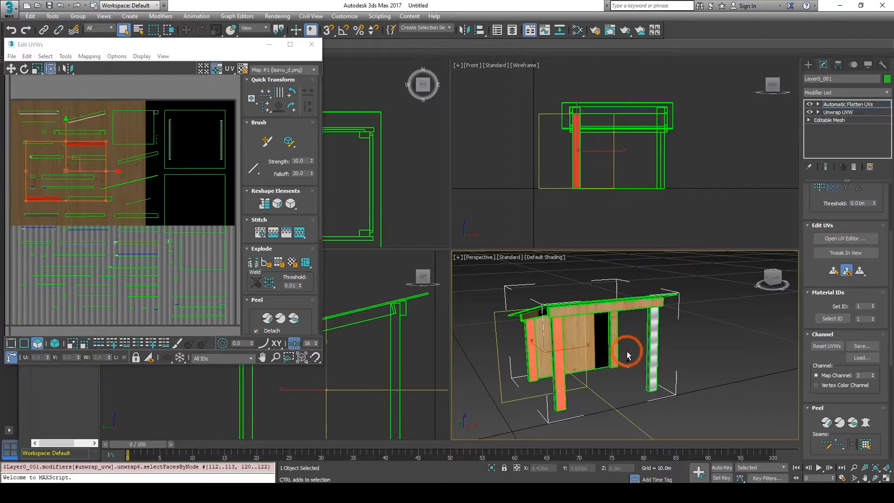
left_click(654, 358, "ctrl")
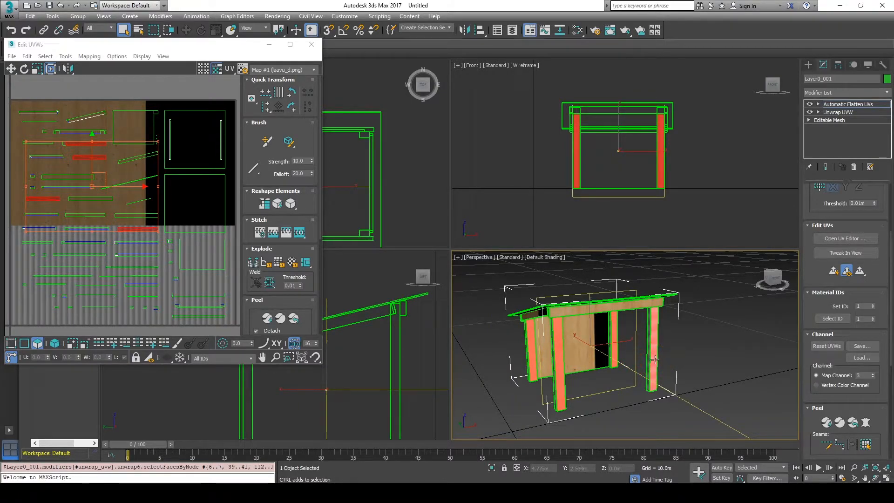
Add the outer side faces of the shelter posts on both sides to the face selection.
middle_click_drag(666, 359, 505, 361, "alt")
left_click(527, 345, "ctrl")
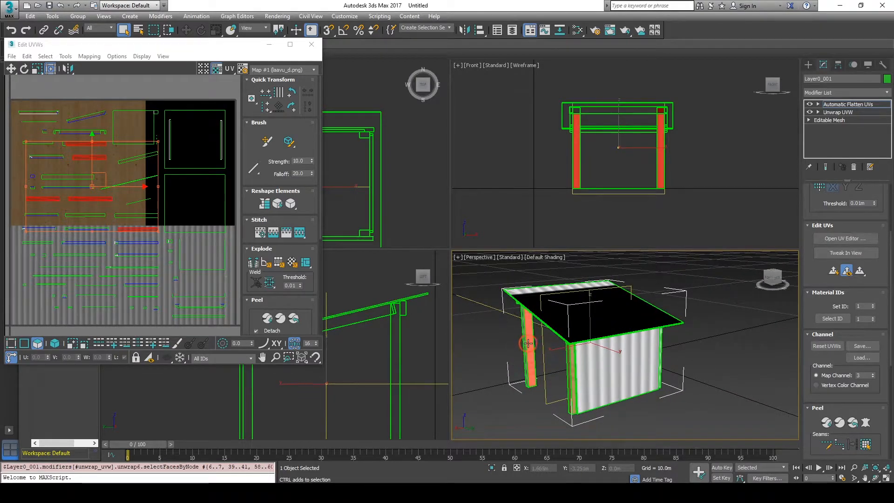
left_click(579, 365, "ctrl")
middle_click_drag(643, 372, 600, 374, "alt")
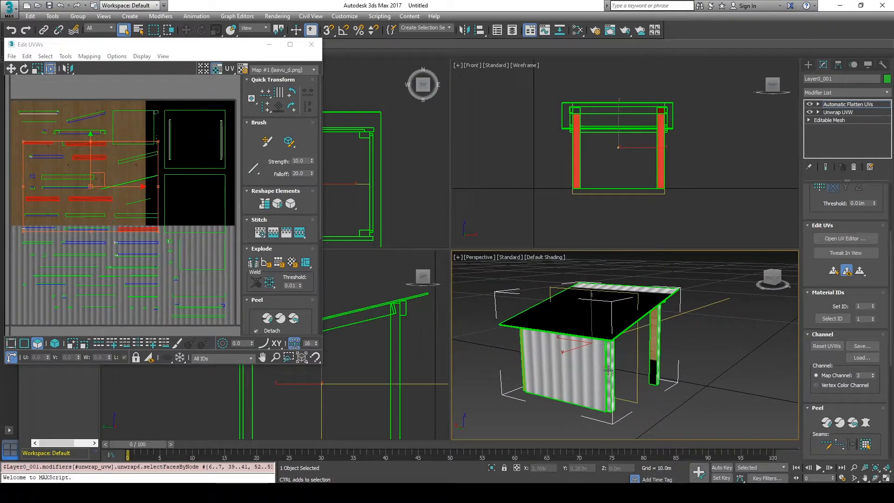
left_click(652, 353, "ctrl")
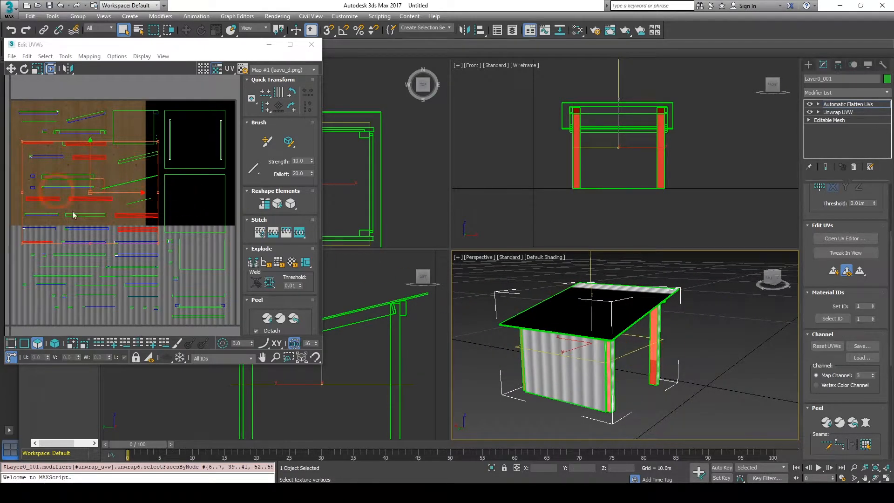
Add the missed small end piece of the post UVs to the selection and move all selected post UVs into the empty space left of the texture.
left_click_drag(148, 45, 278, 50)
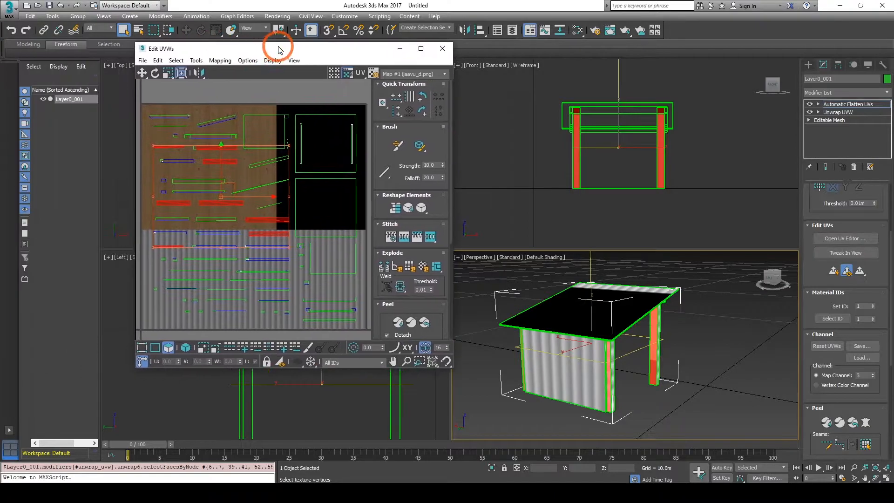
scroll(259, 208, "down", 3)
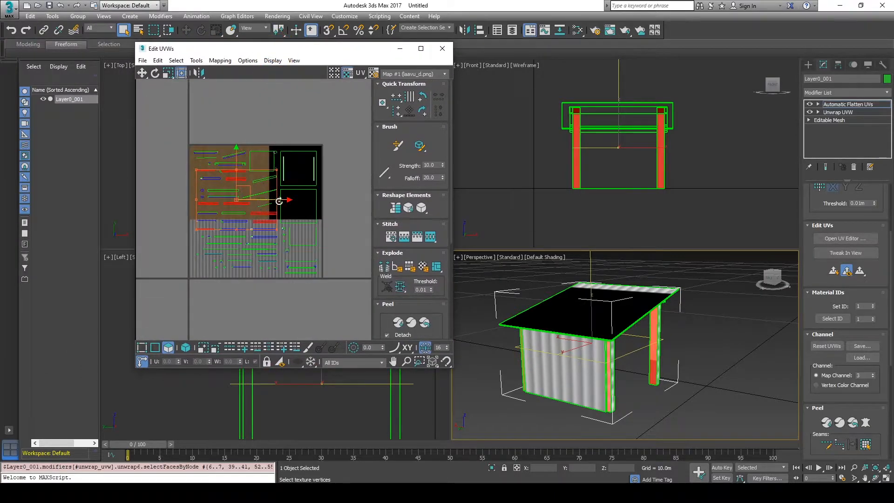
left_click_drag(261, 198, 167, 193)
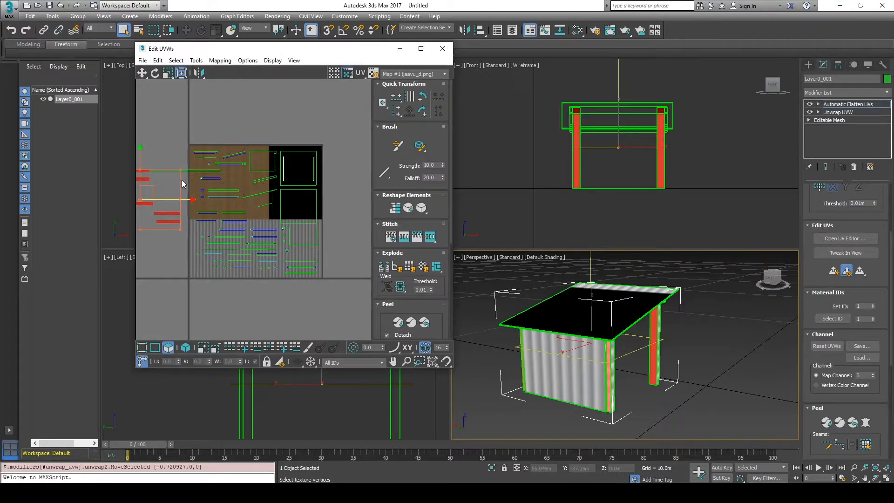
key("ctrl+z")
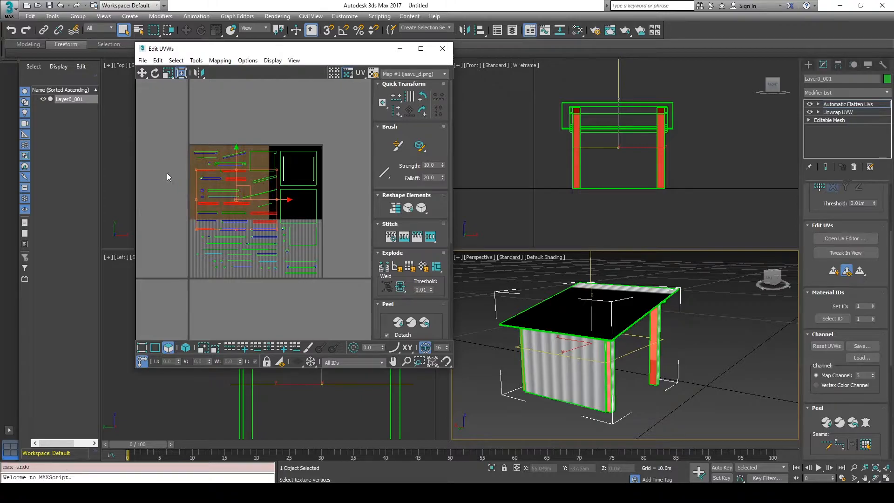
scroll(205, 167, "up", 10)
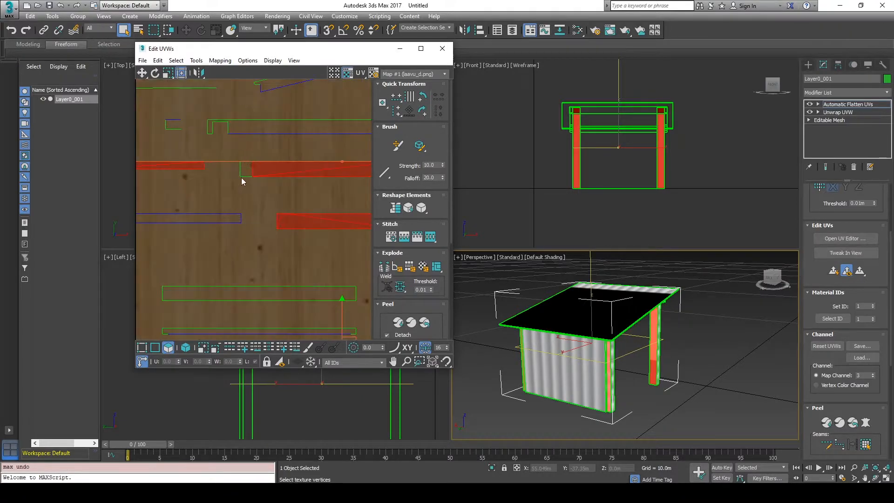
left_click(245, 169)
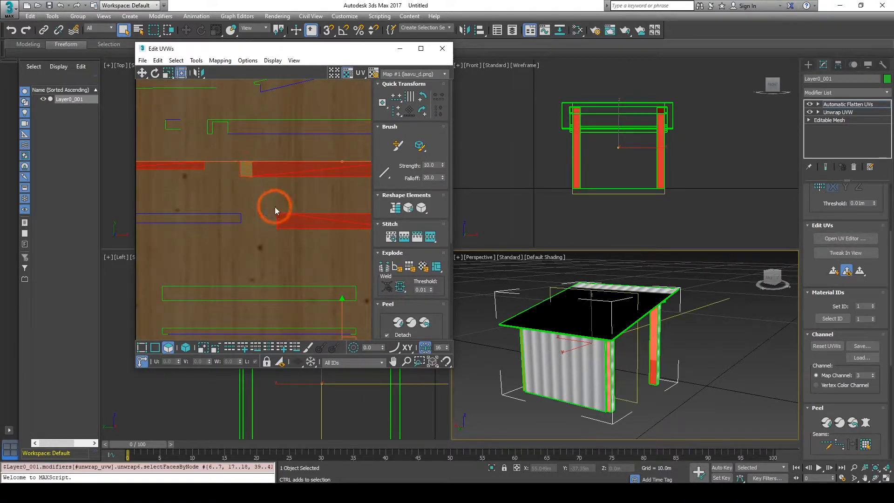
scroll(274, 206, "down", 10)
left_click_drag(302, 236, 208, 236)
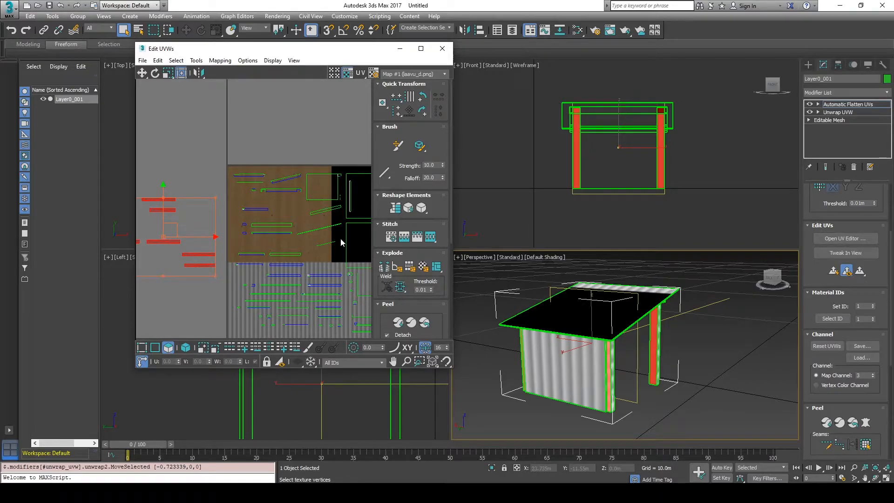
middle_click_drag(278, 234, 222, 195)
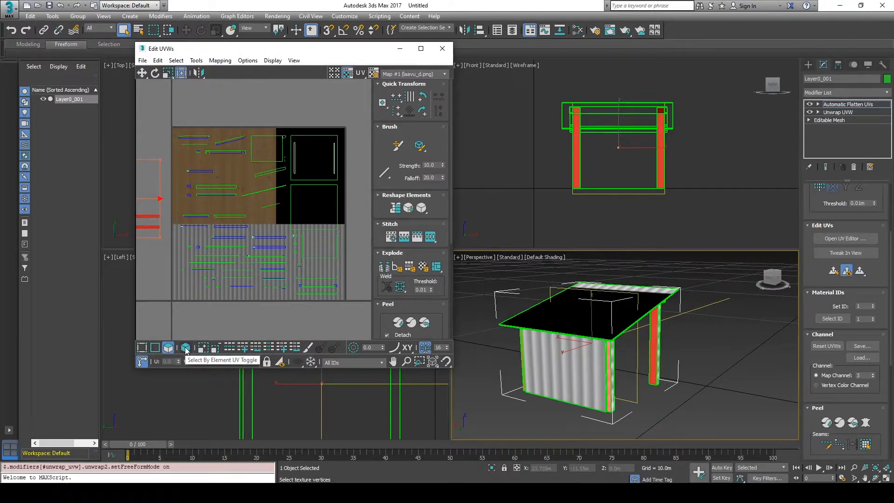
left_click(318, 150)
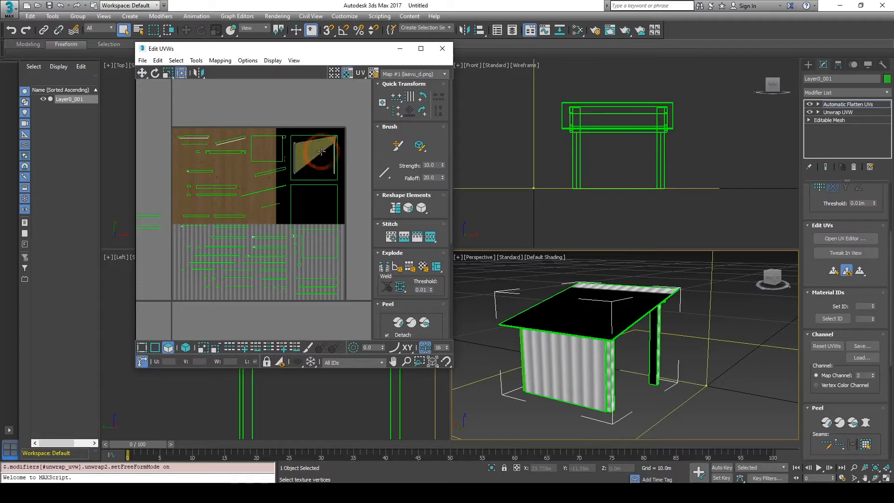
left_click(318, 150)
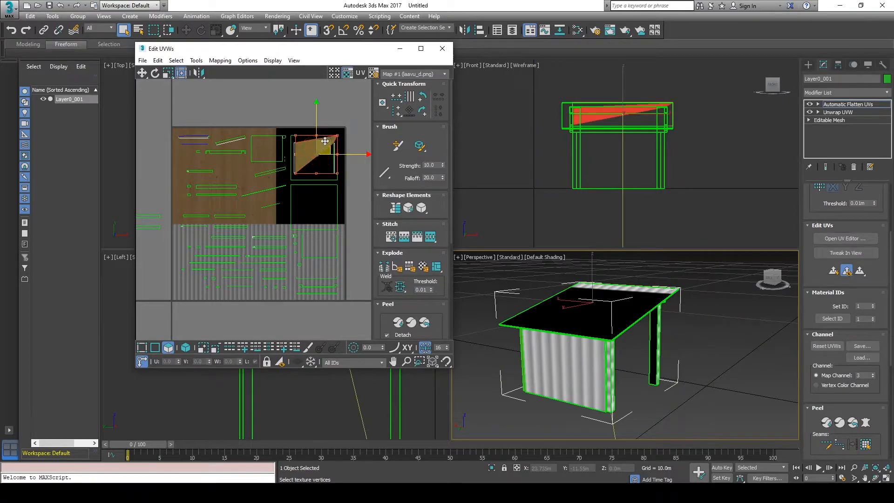
left_click_drag(311, 165, 323, 148)
key("ctrl+z")
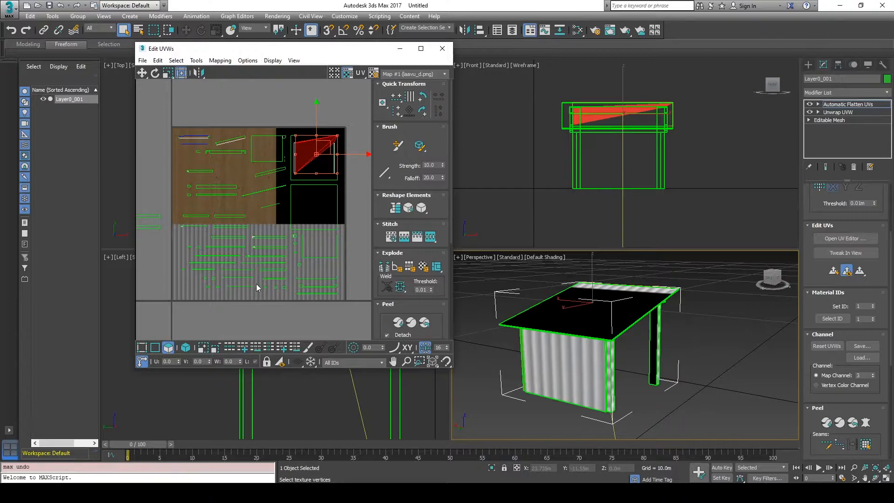
Turn on selection by UV element, shift the roof underside shell slightly up and right, and pick the roof top and back wall shells.
left_click(185, 348)
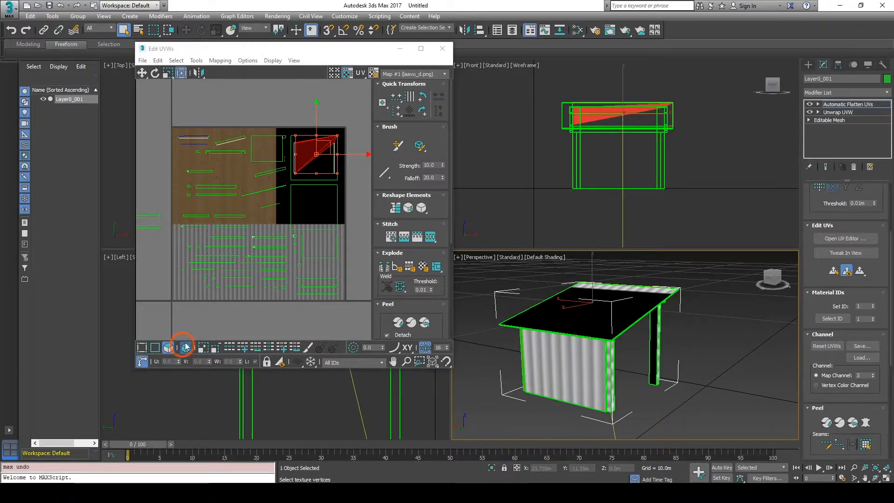
left_click(366, 182)
left_click(313, 154)
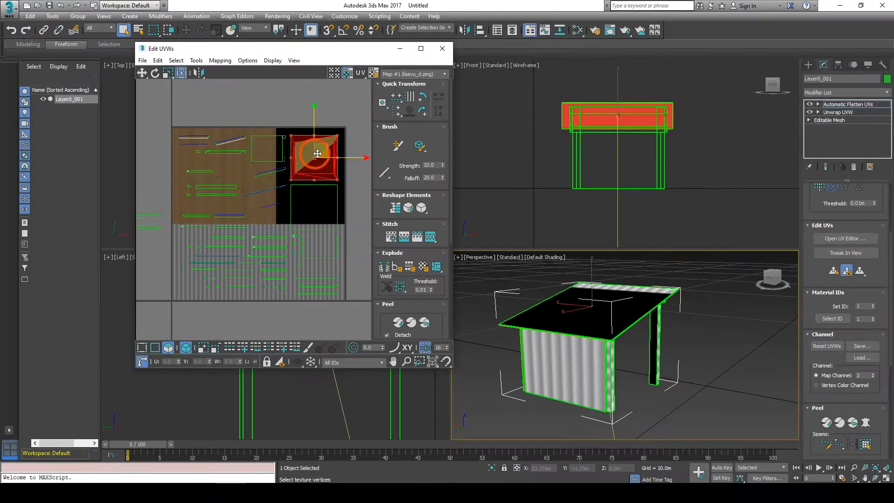
mouse_move(315, 152)
left_mouse_down()
mouse_move(368, 92)
mouse_move(326, 146)
left_mouse_up()
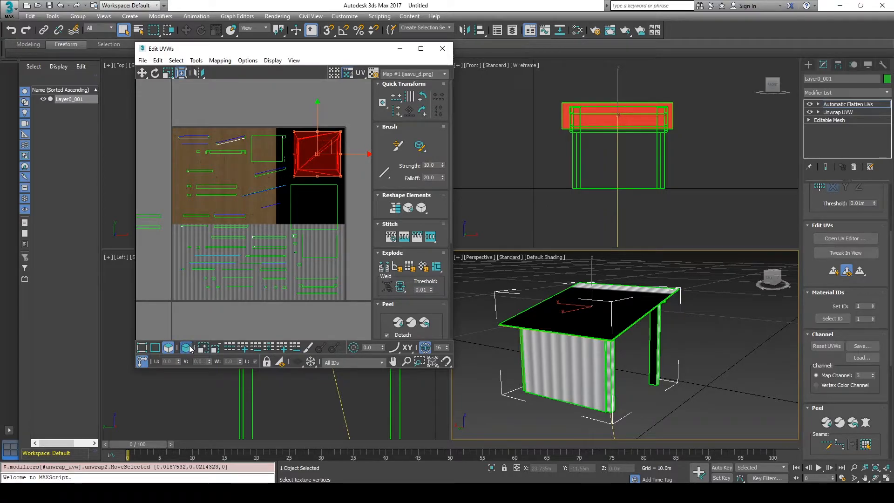
left_click(314, 199)
left_click(313, 248)
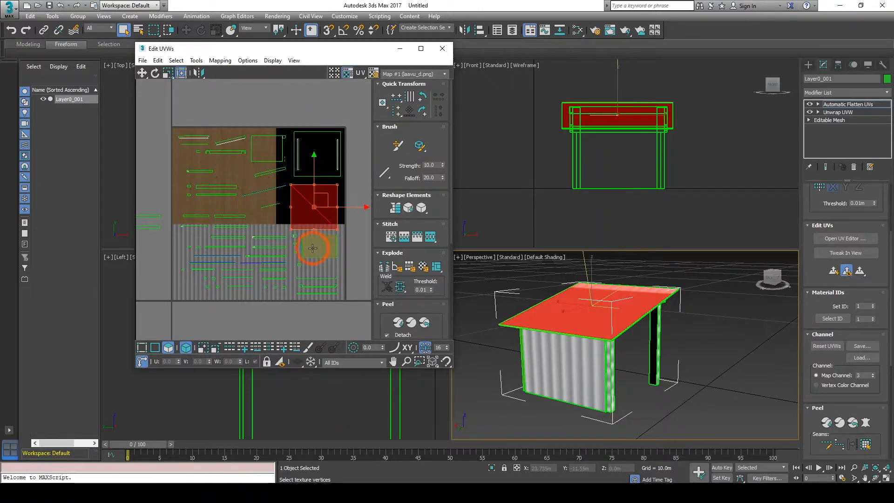
left_click(316, 287)
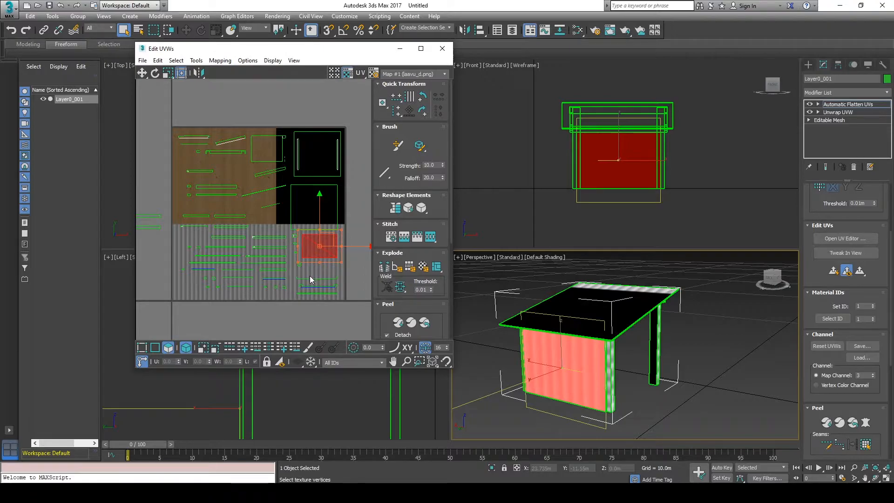
Enlarge the UV editor window and reposition it beside the perspective view.
left_click(454, 370)
left_click_drag(454, 372, 526, 426)
left_click_drag(310, 52, 240, 47)
Stack the upper group of separated post shells on top of each other with their right ends aligned.
middle_click_drag(121, 273, 280, 308)
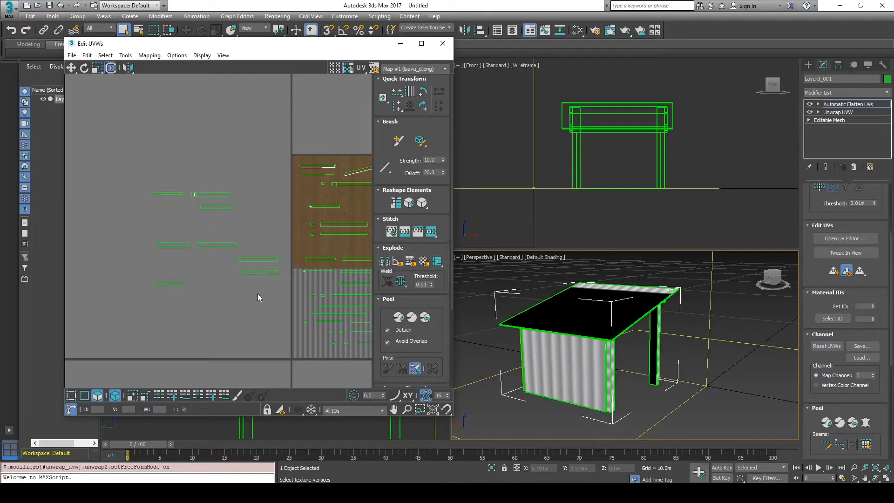
left_click_drag(126, 150, 219, 197)
scroll(228, 193, "up", 5)
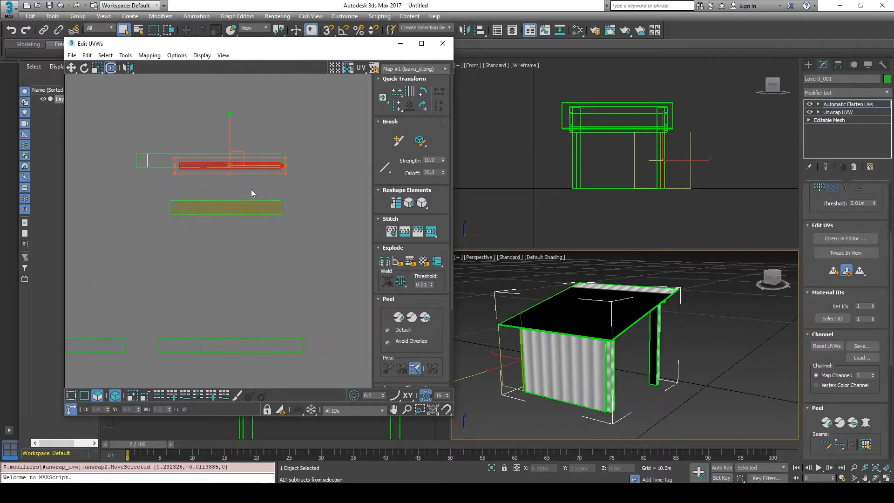
scroll(248, 188, "up", 2)
left_click(279, 157)
left_click(283, 147)
left_click_drag(283, 143, 287, 140)
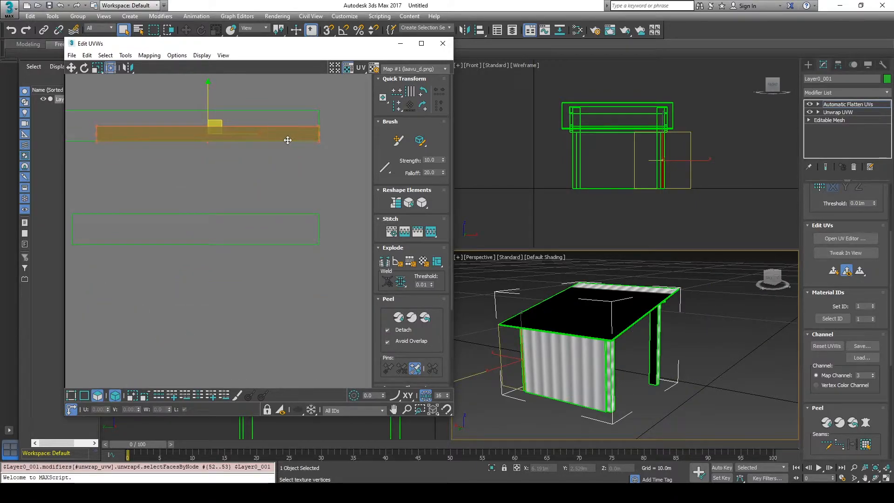
left_click_drag(290, 229, 289, 129)
Move the long post shell and the shorter one beside it from the middle row onto the stacked post shells.
scroll(303, 247, "down", 4)
scroll(284, 282, "down", 1)
middle_click_drag(284, 281, 296, 208)
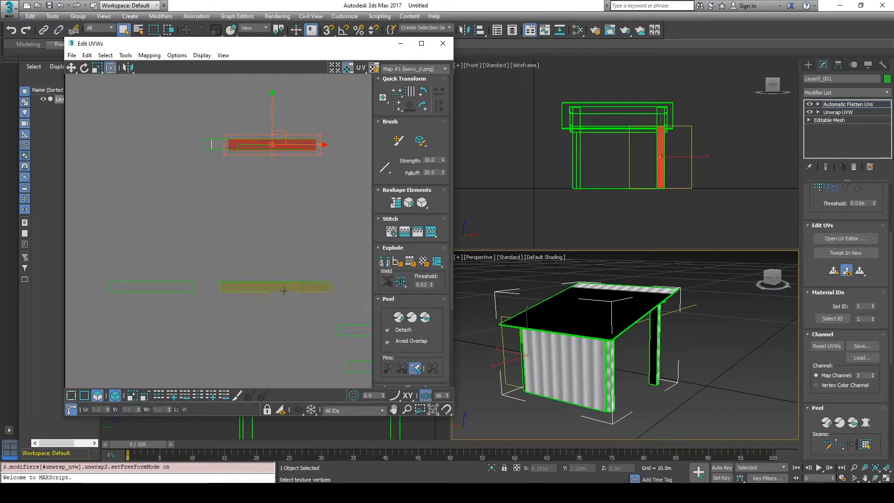
left_click_drag(285, 289, 271, 148)
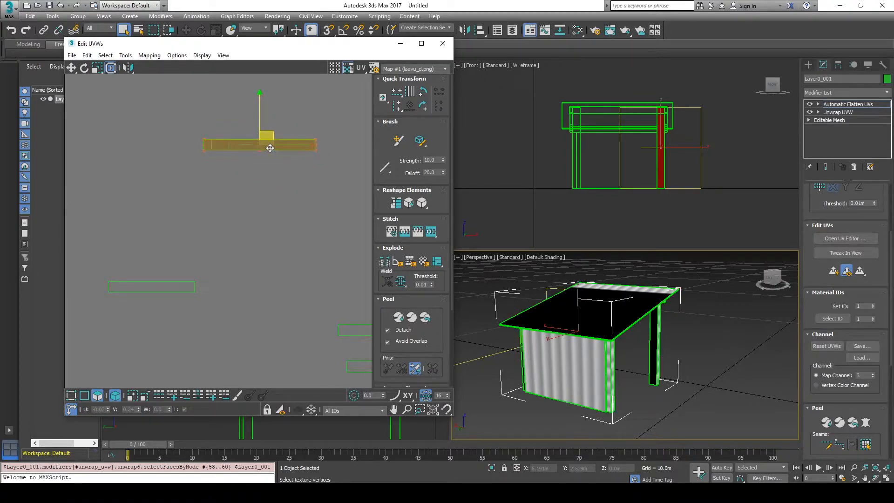
left_click_drag(191, 285, 285, 141)
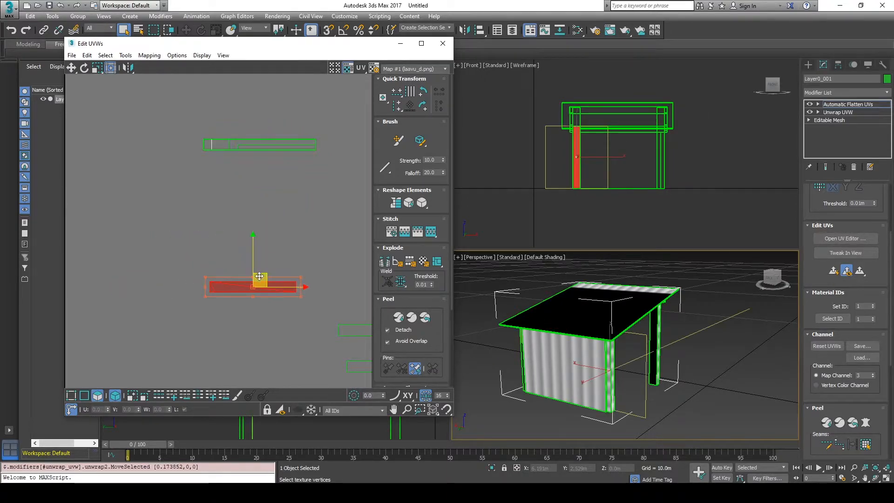
left_click(275, 308)
left_click_drag(276, 289, 286, 145)
left_click_drag(271, 281, 280, 137)
Place the remaining separated post shells onto the same stack so that all post UVs overlap.
left_click(297, 272)
left_click_drag(300, 195, 304, 302)
middle_click_drag(303, 345, 157, 220)
left_click_drag(269, 207, 170, 189)
left_click_drag(259, 239, 159, 185)
middle_click_drag(161, 237, 343, 225)
left_click_drag(187, 261, 362, 176)
middle_click_drag(363, 233, 112, 239)
scroll(174, 240, "down", 5)
Move the whole stack of post shells onto the wood area of the texture and clear the selection.
middle_click_drag(692, 362, 592, 294)
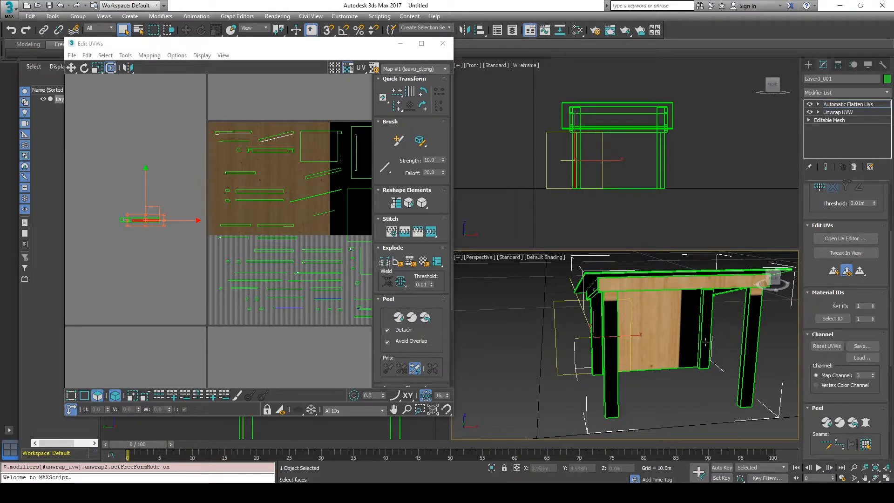
left_click(224, 199)
left_click(216, 231)
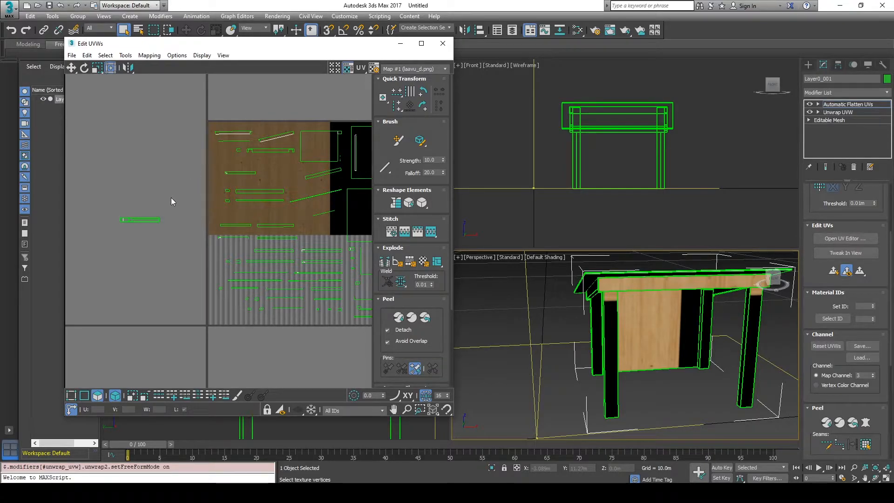
left_click_drag(118, 229, 120, 229)
left_click_drag(150, 210, 275, 155)
left_click(533, 327)
left_click(622, 369)
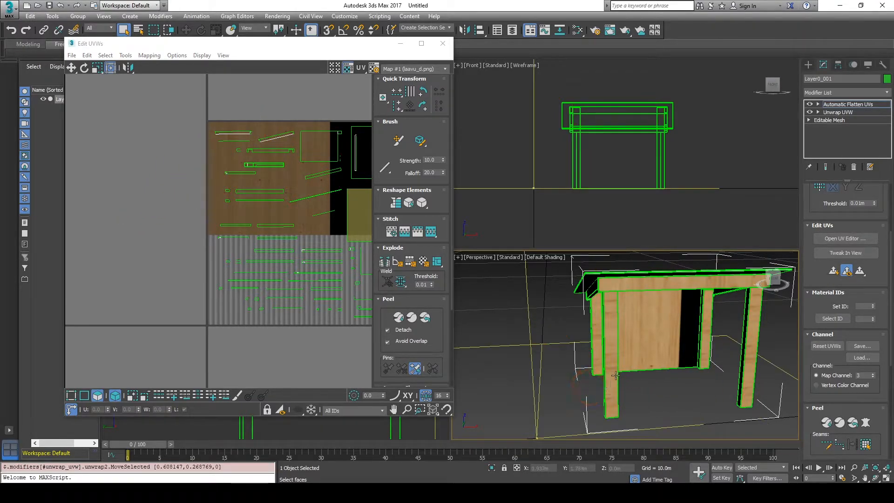
Select the stacked post shells and rotate them 90 degrees so they stand vertically along the wood grain.
left_click(285, 164)
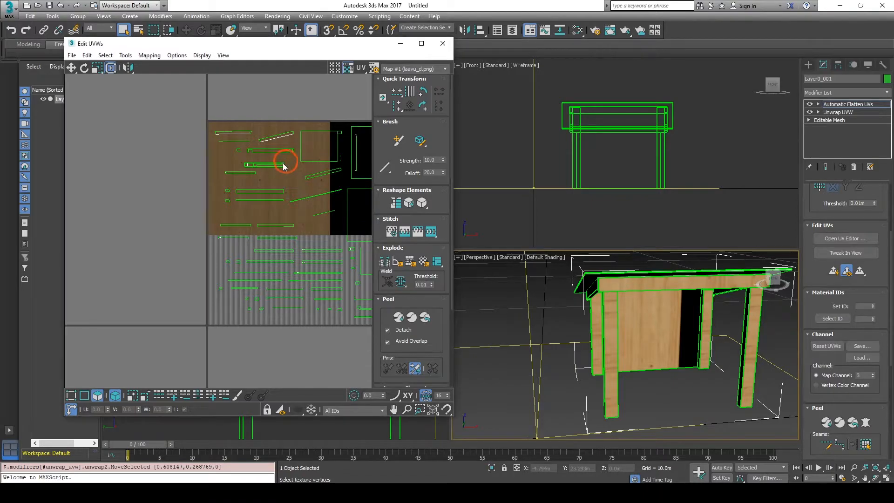
left_click_drag(242, 170, 243, 171)
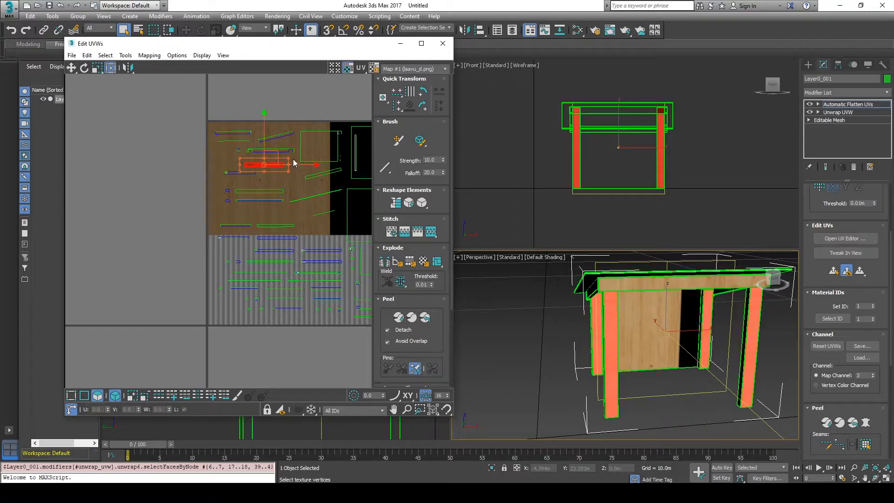
scroll(287, 158, "up", 5)
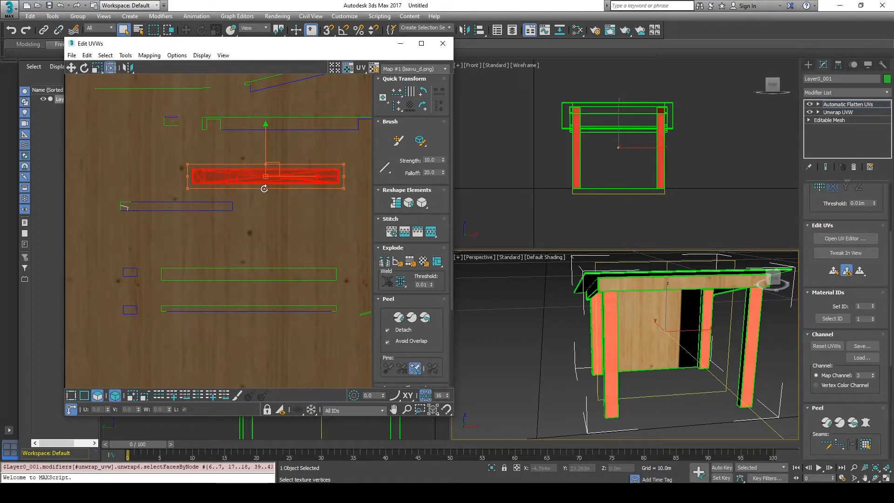
left_click_drag(266, 190, 78, 173)
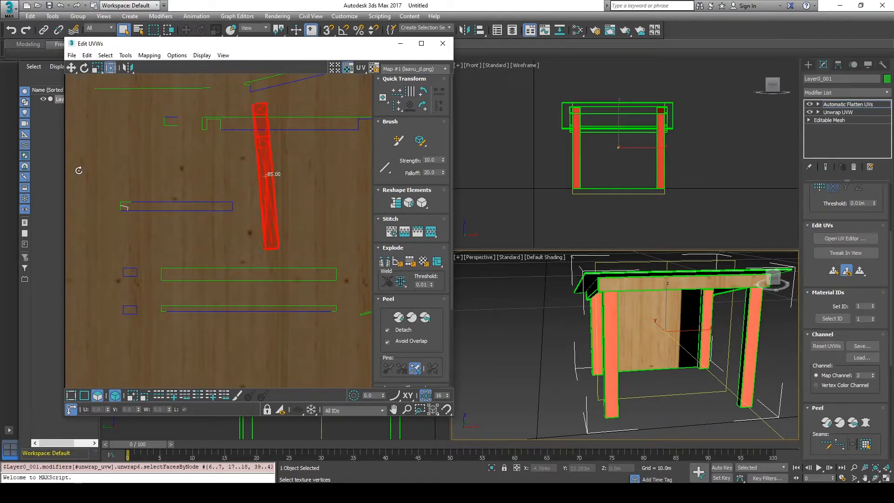
left_click_drag(102, 129, 104, 139)
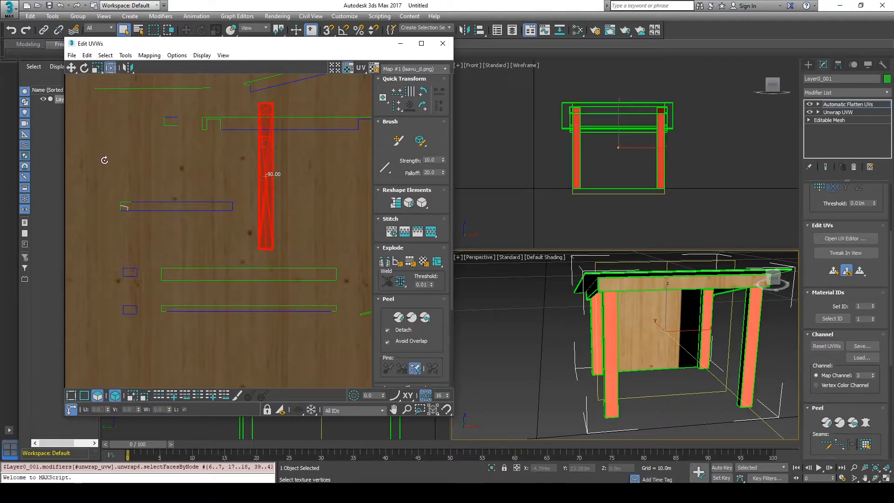
left_click_drag(105, 161, 105, 161)
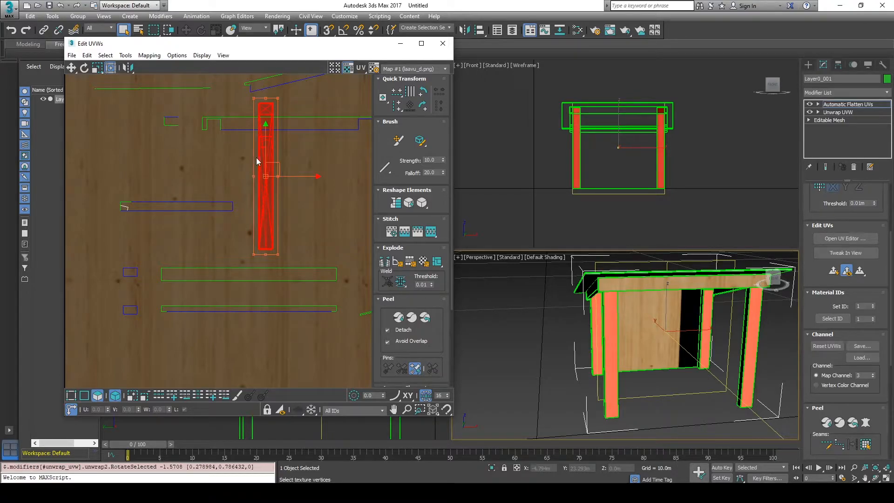
Move the vertical post stack to the far left edge of the wood area and clear the selection.
left_click_drag(274, 172, 103, 208)
scroll(100, 212, "down", 2)
scroll(100, 213, "down", 3)
left_click(532, 337)
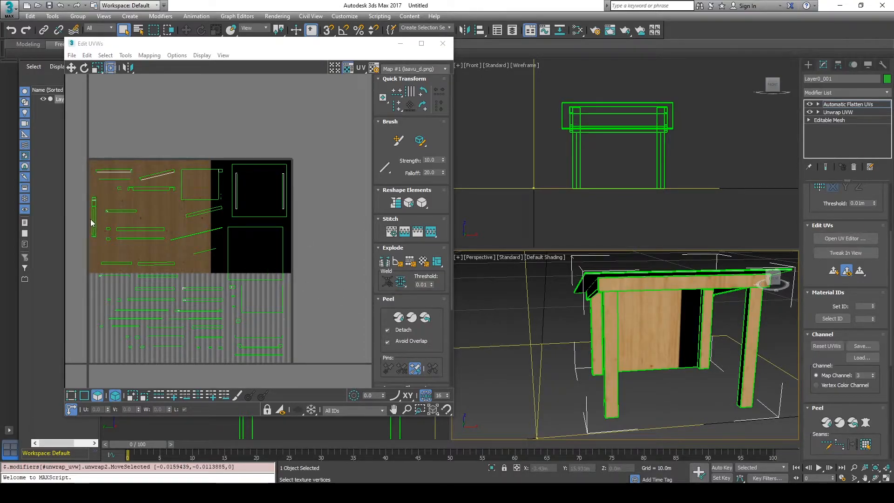
Select the post side faces that still show the metal texture on all four posts of the model.
scroll(93, 214, "up", 4)
scroll(96, 203, "down", 3)
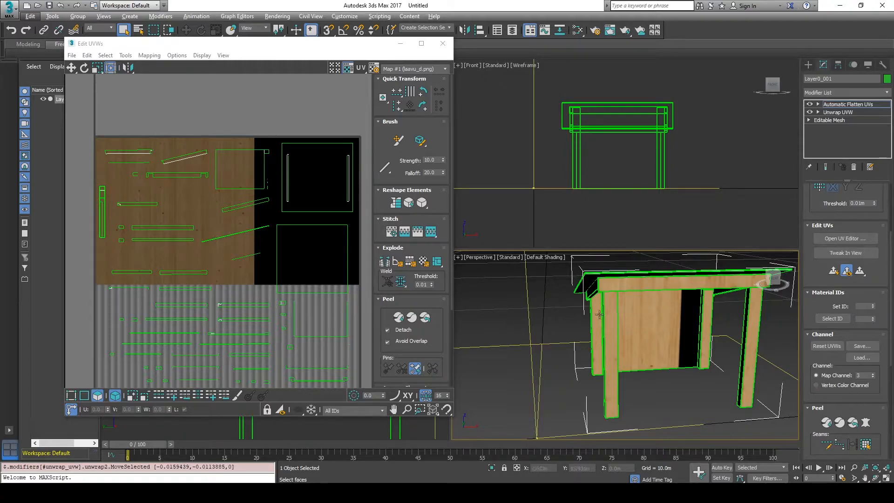
middle_click_drag(657, 381, 648, 323, "alt")
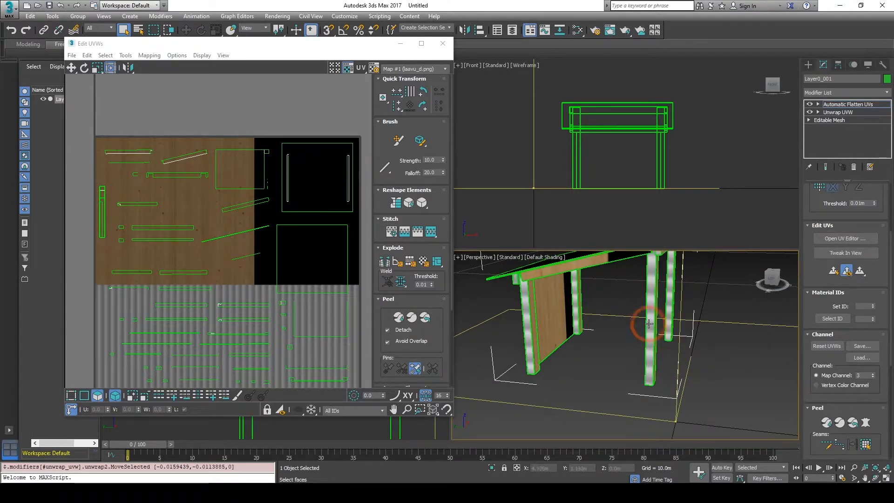
left_click(527, 328)
left_click(650, 329, "ctrl")
left_click(669, 305, "ctrl")
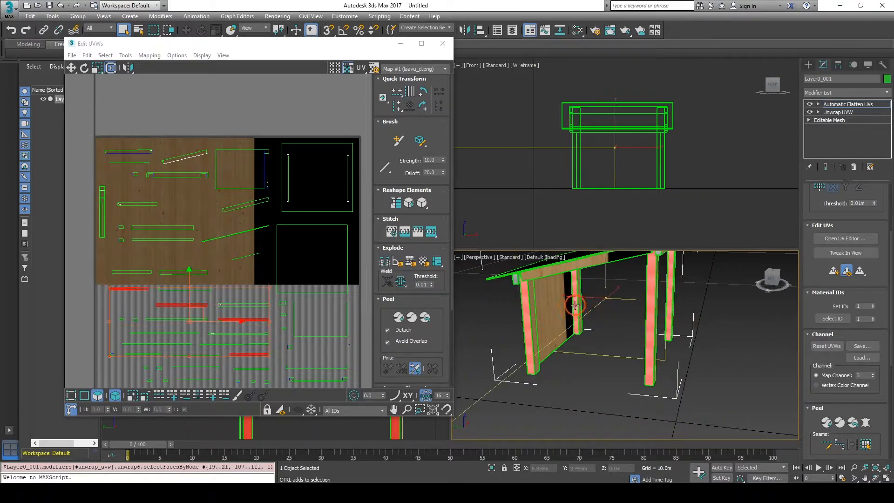
middle_click_drag(672, 305, 527, 311, "alt")
left_click(532, 311, "ctrl")
left_click(623, 312, "ctrl")
left_click(700, 321, "ctrl")
left_click(594, 330, "ctrl")
Move the UV shells of the selected post sides off the texture into the empty area beside it.
scroll(211, 284, "down", 3)
left_click_drag(204, 275, 211, 274)
key("ctrl+z")
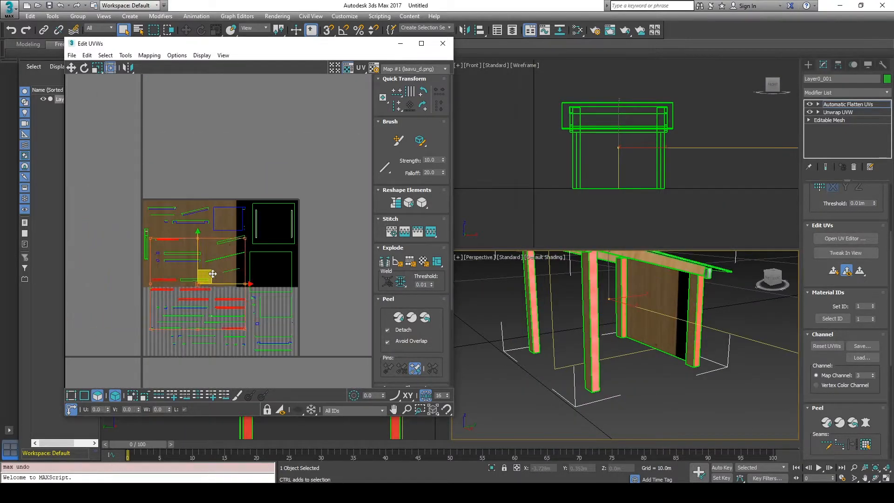
scroll(171, 290, "up", 12)
middle_click_drag(314, 298, 325, 248)
scroll(333, 270, "down", 6)
middle_click_drag(351, 316, 373, 367)
scroll(325, 298, "down", 4)
left_click_drag(254, 241, 116, 221)
Stack the first separated post side shells on top of each other with their ends aligned.
middle_click_drag(84, 216, 184, 244)
left_click(159, 243)
left_click(167, 192)
left_click(161, 257)
left_click_drag(169, 248, 170, 184)
left_click(199, 256)
left_click_drag(212, 248, 170, 183)
Move the remaining separated post side shells onto the same stack so that they all overlap.
left_click(212, 270)
left_click(242, 270)
left_click_drag(257, 259, 170, 184)
left_click(247, 281)
left_click(251, 308)
left_click_drag(260, 299, 166, 181)
Rotate the stacked post side shells upright, place them on the wood next to the first post stack, and deselect them.
left_click(242, 255)
left_click_drag(241, 255, 123, 163)
left_click_drag(160, 213, 121, 188)
left_click(177, 156)
left_click_drag(177, 157, 140, 225)
left_click_drag(169, 184, 292, 215)
left_click(236, 263)
Select the wide faces of the front and rear horizontal beams and move their UV shells off the texture.
middle_click_drag(236, 263, 158, 283)
middle_click_drag(648, 357, 658, 386)
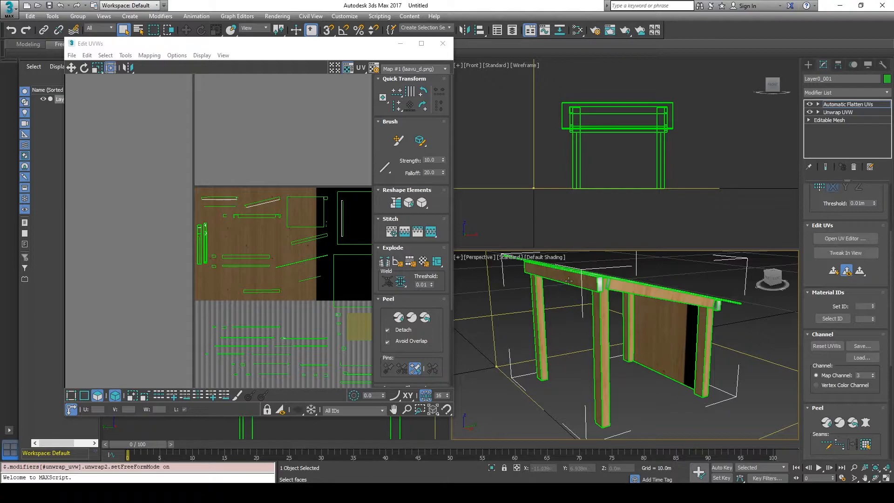
middle_click_drag(686, 321, 541, 348, "alt")
left_click(572, 299)
left_click(541, 348, "ctrl")
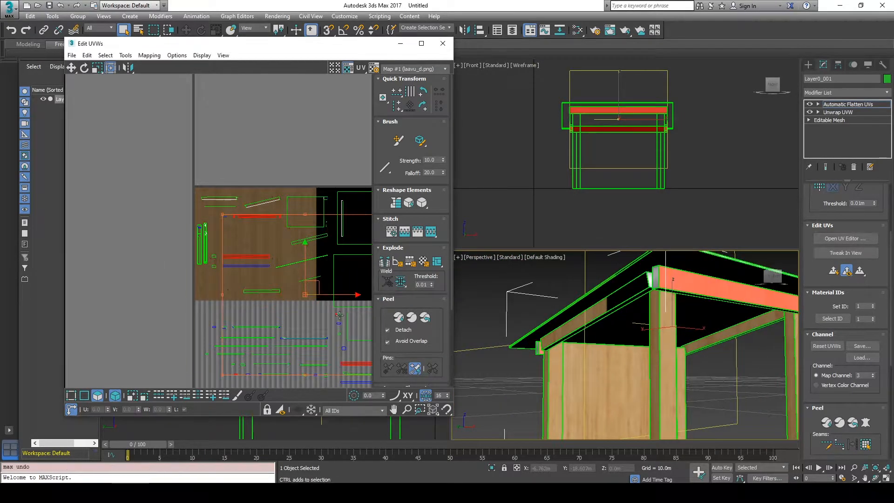
middle_click_drag(333, 318, 308, 319)
scroll(310, 320, "down", 2)
left_click_drag(311, 302, 137, 331)
Stack the separated wide beam shells on top of each other with their ends aligned.
middle_click_drag(136, 331, 231, 323)
left_click(253, 347)
left_click_drag(255, 341, 165, 259)
left_click(232, 310)
left_click_drag(235, 308, 181, 263)
left_click(153, 355)
left_click_drag(159, 349, 184, 260)
Rotate the wide beam stack upright, place it on the wood to the right of the post stacks, and deselect it.
left_click_drag(200, 227, 146, 243)
left_click_drag(168, 234, 132, 278)
left_click_drag(172, 266, 269, 266)
middle_click_drag(302, 300, 145, 316)
left_click_drag(125, 280, 187, 259)
left_click(322, 279)
Select the narrow lengthwise faces of the front and rear horizontal beams and move their UV shells off the texture.
middle_click_drag(645, 334, 507, 372)
left_click(660, 304)
left_click(664, 301, "ctrl")
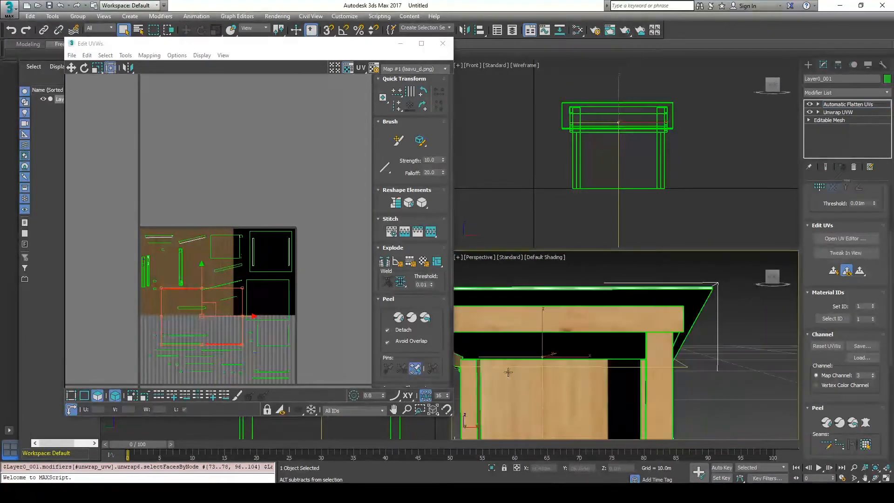
middle_click_drag(205, 354, 269, 335)
left_click_drag(274, 303, 135, 282)
Place the narrow beam shells upright on the wood beside the wide beam stack and clear the selection.
left_click(108, 249)
scroll(155, 305, "up", 5)
left_click_drag(109, 248, 318, 218)
left_click(169, 277, "ctrl")
scroll(244, 277, "down", 5)
left_click(339, 266)
Select the end faces of the horizontal beams, move their small UV shells off the texture, and clear the selection.
mouse_move(610, 365)
middle_mouse_down("alt")
mouse_move(552, 371)
mouse_move(562, 406)
mouse_move(609, 364)
mouse_move(615, 373)
mouse_move(593, 371)
mouse_move(600, 358)
middle_mouse_up("alt")
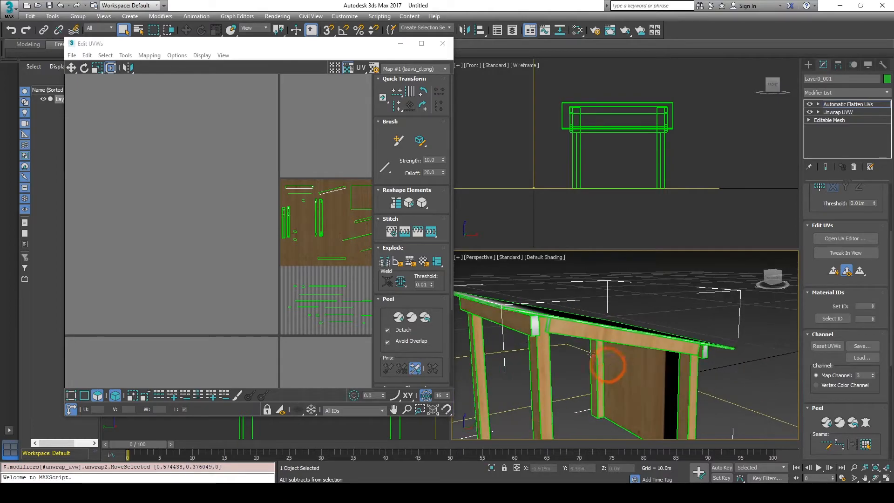
left_click(534, 323)
middle_click_drag(536, 323, 488, 344, "alt")
left_click(544, 324, "ctrl")
left_click(619, 383, "ctrl")
left_click(585, 301, "ctrl")
left_click(493, 328, "ctrl")
left_click_drag(345, 295, 194, 261)
left_click(231, 292)
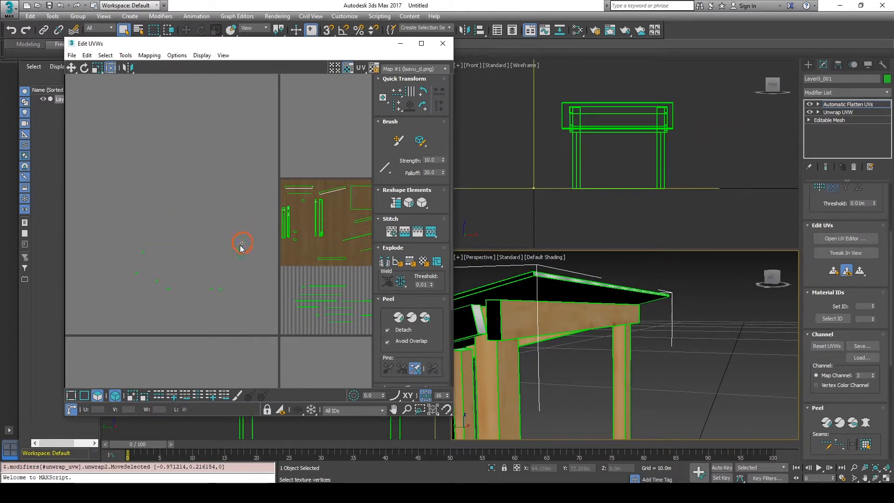
Gather the separated beam end shells and start overlapping them in one stack.
left_click(243, 249)
left_click_drag(250, 250, 162, 260)
scroll(143, 282, "up", 5)
left_click(208, 238)
left_click(268, 313)
left_click_drag(281, 302, 188, 201)
left_click(206, 275)
left_click_drag(219, 262, 189, 201)
Add the last beam end shells to the stack, move it onto the wood area, and clear the selection.
left_click(114, 238)
left_click_drag(127, 227, 189, 201)
left_click(142, 138)
left_click_drag(154, 126, 275, 199)
scroll(142, 255, "down", 5)
left_click(558, 364)
Select the side faces of both sloped side beams under the roof.
mouse_move(559, 364)
middle_mouse_down("alt")
mouse_move(595, 367)
mouse_move(629, 341)
mouse_move(628, 353)
mouse_move(565, 347)
middle_mouse_up("alt")
scroll(628, 353, "down", 6)
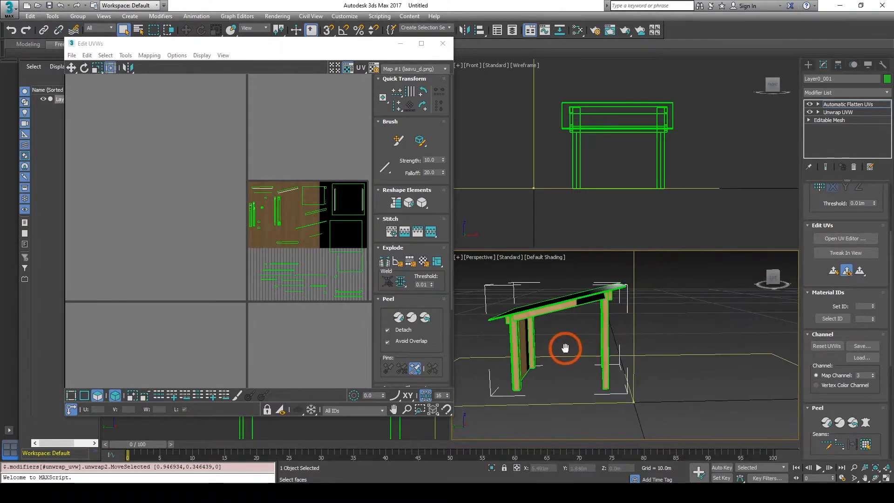
middle_click_drag(629, 325, 470, 332, "alt")
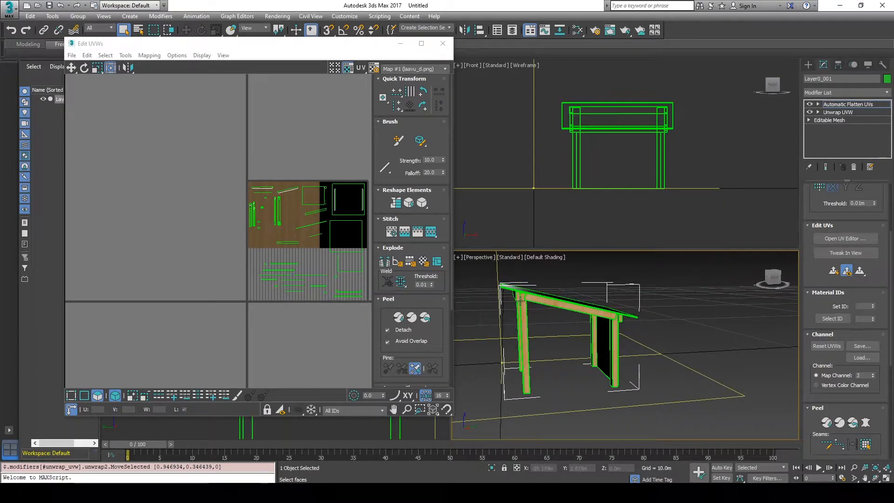
left_click(577, 307)
middle_click_drag(579, 309, 545, 321, "alt")
left_click(542, 309, "ctrl")
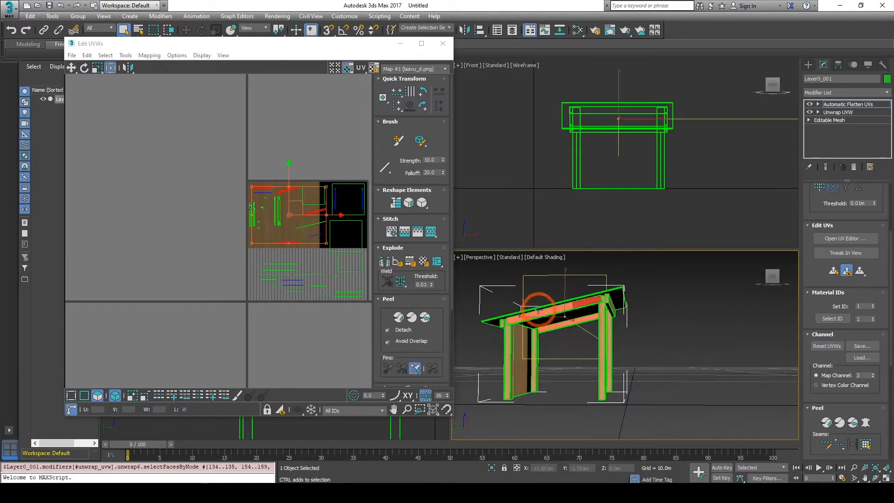
Correct the sloped beam selection and move its UV shells off the texture into the empty area.
scroll(364, 214, "up", 2)
key("ctrl+z")
scroll(201, 166, "up", 6)
left_click(298, 218, "ctrl")
scroll(298, 218, "down", 6)
scroll(245, 219, "up", 6)
scroll(245, 219, "down", 6)
left_click(251, 234)
left_click_drag(252, 226, 174, 165)
middle_click_drag(201, 279, 303, 290)
Bring the separated sloped beam shells upright and stack them on top of each other.
left_click(308, 310)
left_click(264, 335)
left_click_drag(275, 326, 275, 188)
left_click_drag(265, 205, 275, 170)
left_click(191, 179)
left_click_drag(200, 171, 275, 177)
left_click(310, 236)
Place the upright sloped beam stack on the wood to the right of the horizontal beam stacks.
middle_click_drag(311, 236, 161, 250)
left_click(115, 199)
left_click_drag(145, 199, 349, 252)
Select the underside faces of both sloped side beams and move their UV shells off the texture.
scroll(561, 326, "up", 5)
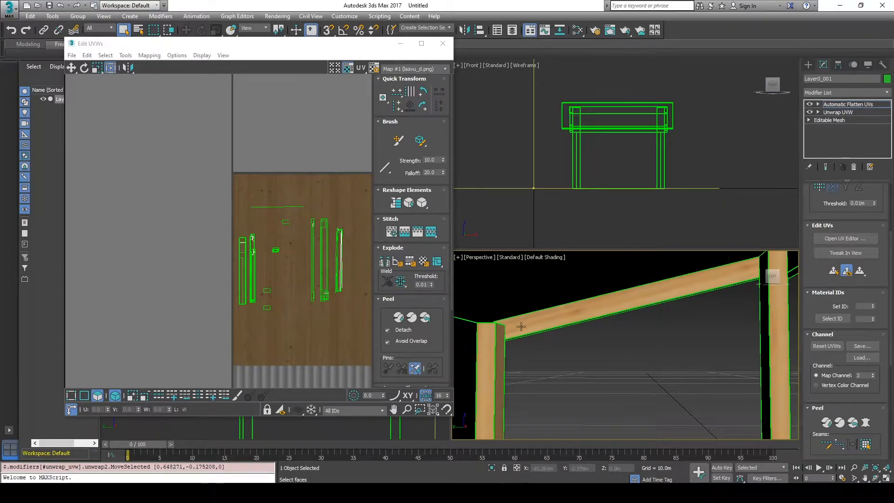
middle_click_drag(638, 348, 545, 304, "alt")
left_click(543, 307)
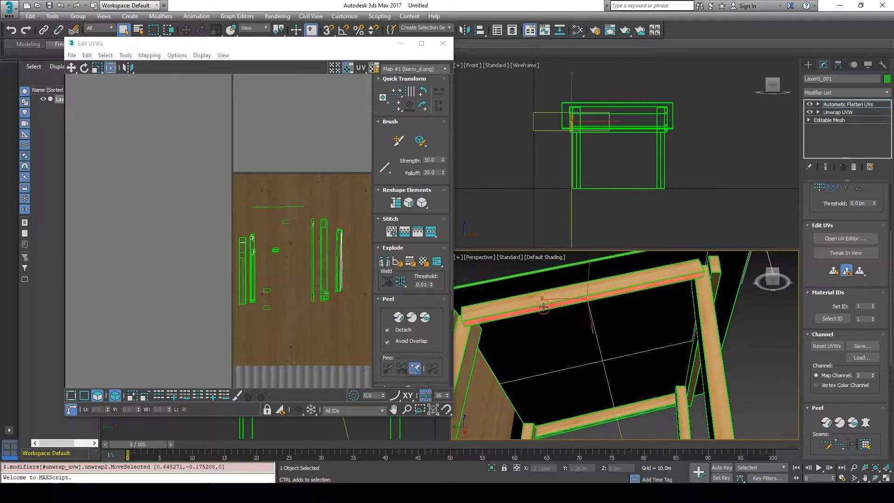
middle_click_drag(598, 411, 574, 314)
left_click(560, 328, "ctrl")
middle_click_drag(300, 322, 150, 344)
scroll(205, 308, "down", 2)
middle_click_drag(209, 327, 273, 231)
left_click_drag(283, 280, 175, 261)
Overlap the two underside shells and move them over to the lower edge of the wood area.
left_click(144, 273)
scroll(144, 274, "up", 3)
left_click(171, 254)
left_click_drag(163, 285, 327, 195)
middle_click_drag(327, 196, 194, 235)
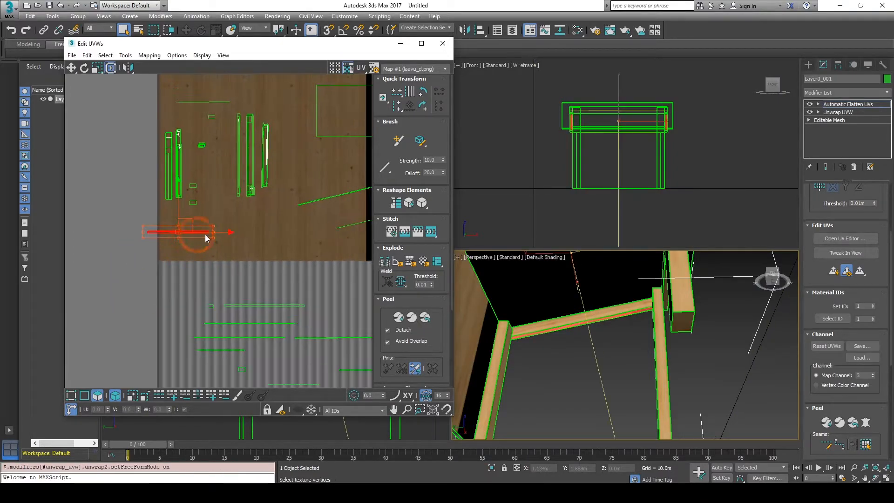
Rotate the underside shells upright, place them on the wood just left of the vertical beam stacks, and deselect them.
scroll(193, 235, "up", 3)
left_click(183, 228)
left_click_drag(179, 234, 282, 180, "ctrl")
scroll(284, 182, "down", 3)
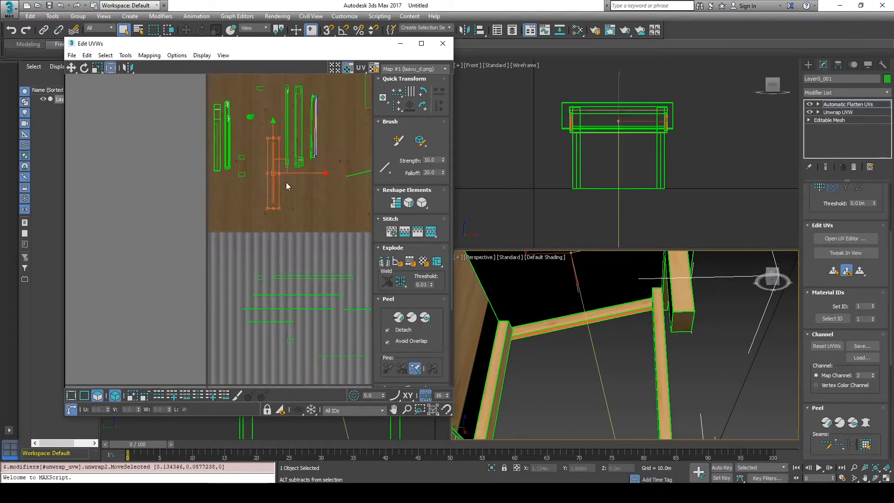
middle_click_drag(285, 183, 250, 262)
left_click_drag(239, 256, 245, 205)
left_click(544, 296)
Select the small rectangular post end shells on the wood area and move them off the texture together.
scroll(547, 300, "down", 4)
middle_click_drag(549, 307, 572, 345)
left_click(226, 166)
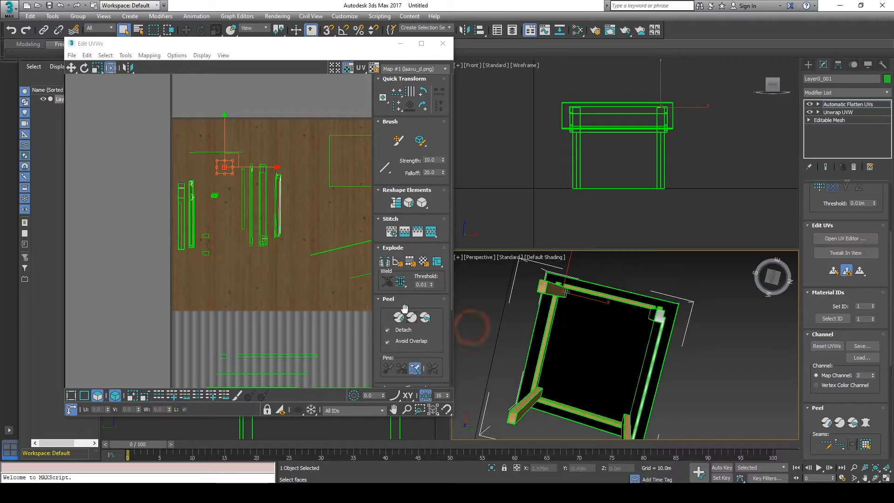
left_click(204, 252, "ctrl")
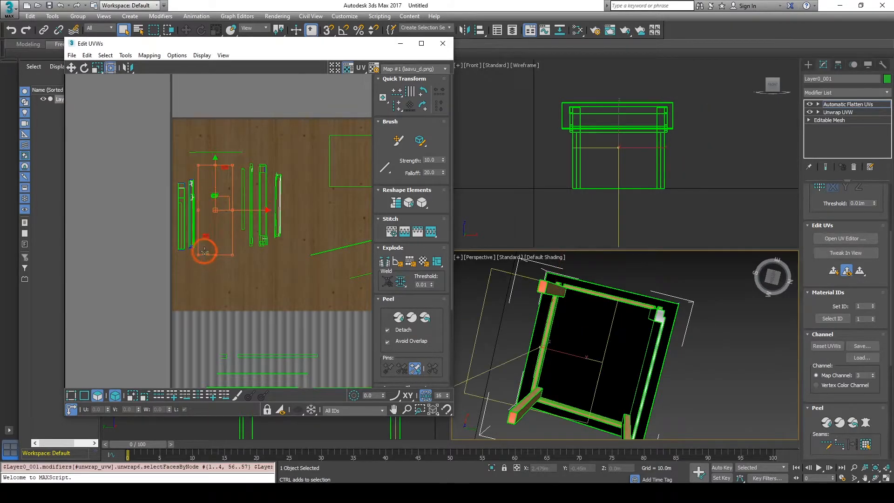
left_click_drag(223, 203, 104, 211)
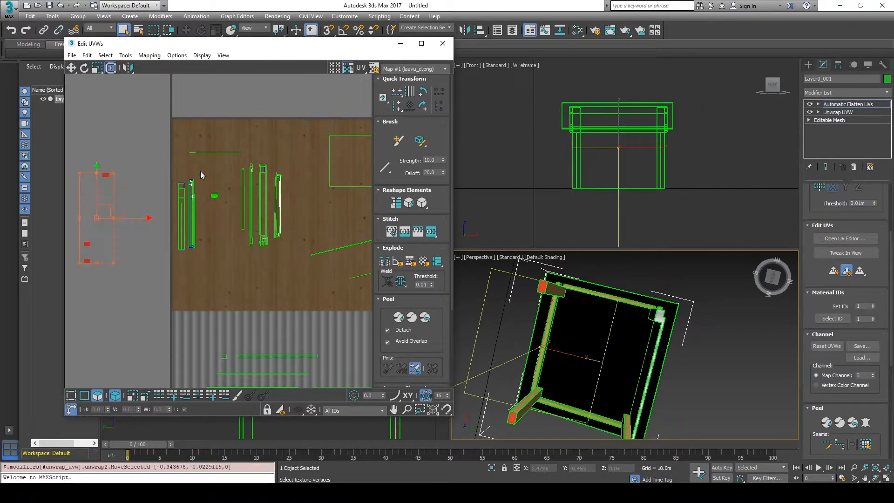
Select the thin horizontal shell on the upper wood area and move it off the texture.
left_click(243, 144)
left_click(214, 153)
middle_click_drag(585, 320, 614, 373, "alt")
left_click_drag(223, 143, 98, 159)
Select further beam faces on the model together and move their UV shells off the texture.
scroll(144, 220, "down", 3)
middle_click_drag(259, 241, 273, 197)
left_click(238, 257)
middle_click_drag(638, 379, 624, 321, "alt")
left_click(722, 373)
left_click(624, 370, "ctrl")
middle_click_drag(605, 367, 529, 386, "alt")
left_click(511, 319, "ctrl")
left_click_drag(277, 247, 66, 247)
Gather the set-aside post end and beam shells and place them on the wood just below the vertical beam stacks.
middle_click_drag(109, 249, 293, 253)
scroll(307, 252, "down", 2)
left_click_drag(167, 206, 335, 172)
left_click_drag(327, 274, 327, 152)
scroll(342, 186, "up", 6)
left_click(196, 247)
left_click_drag(202, 240, 550, 279)
scroll(235, 247, "down", 4)
middle_click_drag(213, 247, 179, 253)
left_click_drag(195, 244, 100, 214)
left_click_drag(152, 222, 265, 315)
left_click(321, 345)
Select the inner and outer faces of the back wall and move their UV shells off the texture to its left.
middle_click_drag(321, 345, 117, 251)
mouse_move(688, 365)
middle_mouse_down("alt")
mouse_move(677, 365)
mouse_move(689, 363)
middle_mouse_up("alt")
middle_click_drag(554, 360, 497, 376, "alt")
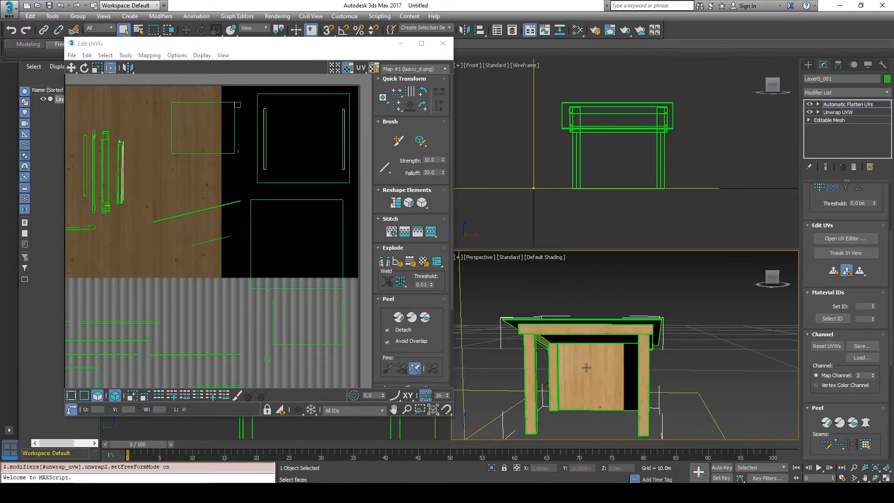
left_click(586, 380)
middle_click_drag(704, 386, 559, 355, "alt")
left_click(496, 363)
left_click(592, 320, "ctrl")
scroll(280, 288, "down", 3)
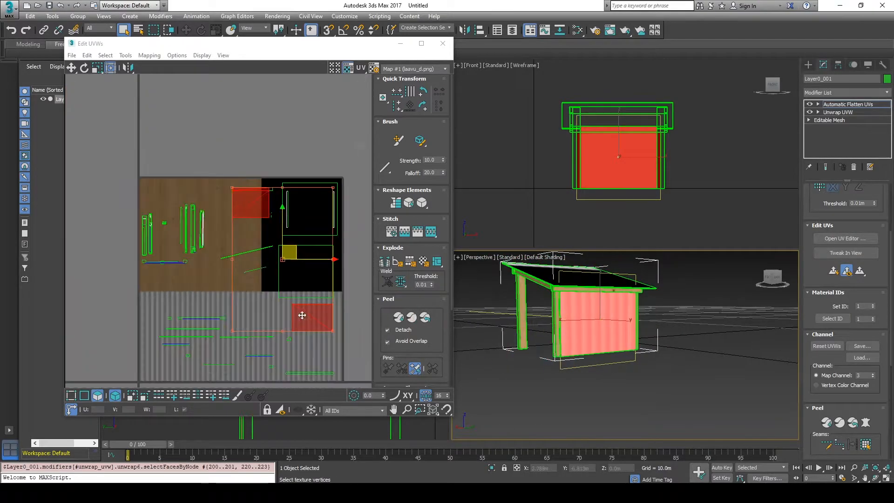
scroll(206, 269, "down", 3)
left_click_drag(264, 257, 116, 256)
key("ctrl+z")
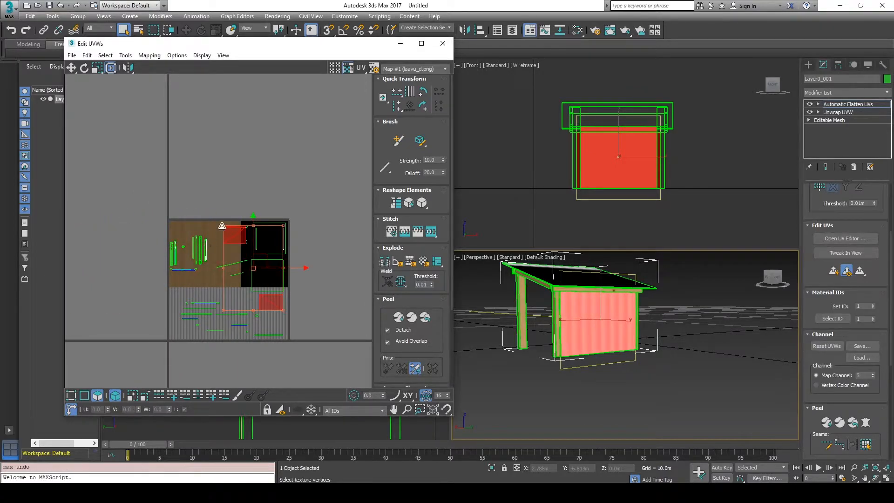
scroll(243, 228, "up", 5)
left_click(289, 289)
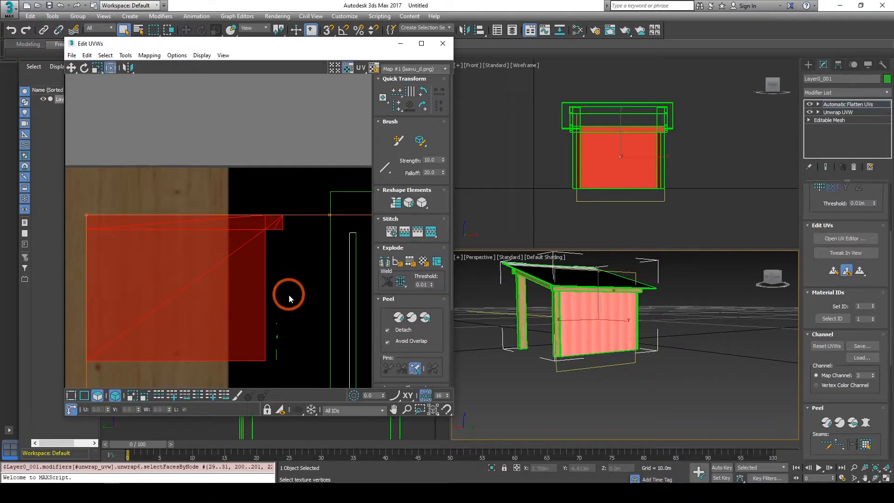
scroll(294, 325, "down", 5)
left_click_drag(323, 300, 199, 303)
Overlap the two back wall shells outside the texture and deselect them.
left_click(227, 312)
left_click_drag(177, 349, 215, 306)
left_click(195, 300)
left_click(547, 345)
middle_click_drag(547, 345, 514, 348, "alt")
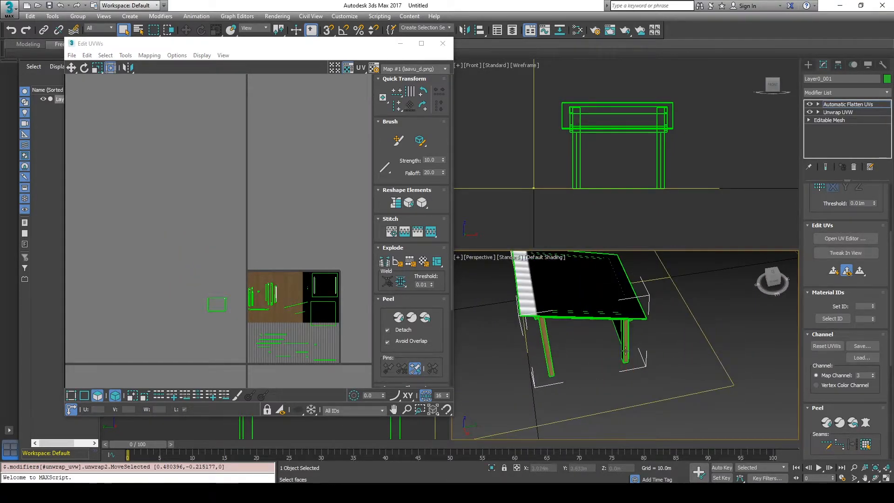
Stack all vertical beam and post shells and the small end shells together at the left edge of the wood area.
scroll(625, 350, "up", 5)
middle_click_drag(637, 317, 521, 310, "alt")
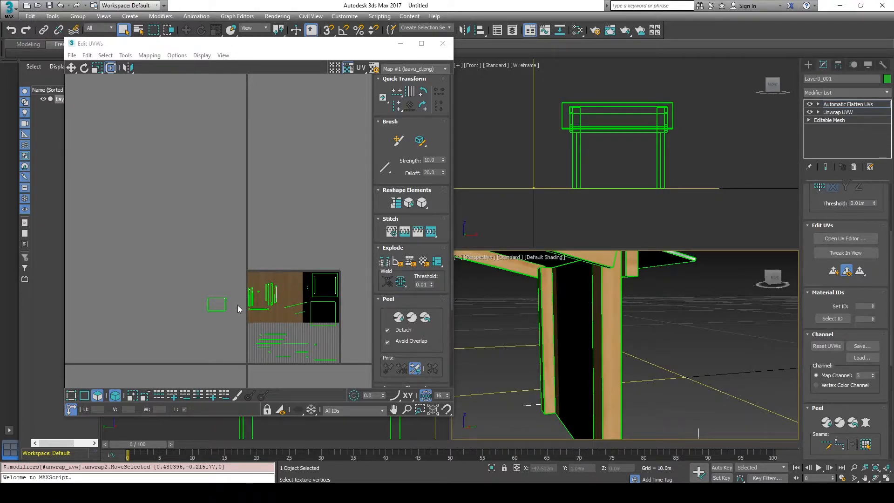
scroll(242, 305, "up", 6)
middle_click_drag(249, 291, 206, 277)
left_click(254, 294)
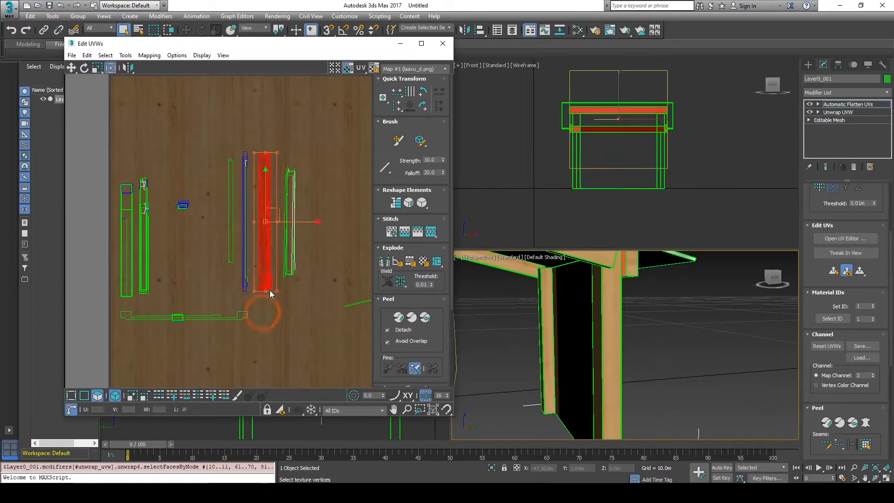
left_click_drag(273, 210, 134, 226)
left_click(163, 169)
left_click(139, 293)
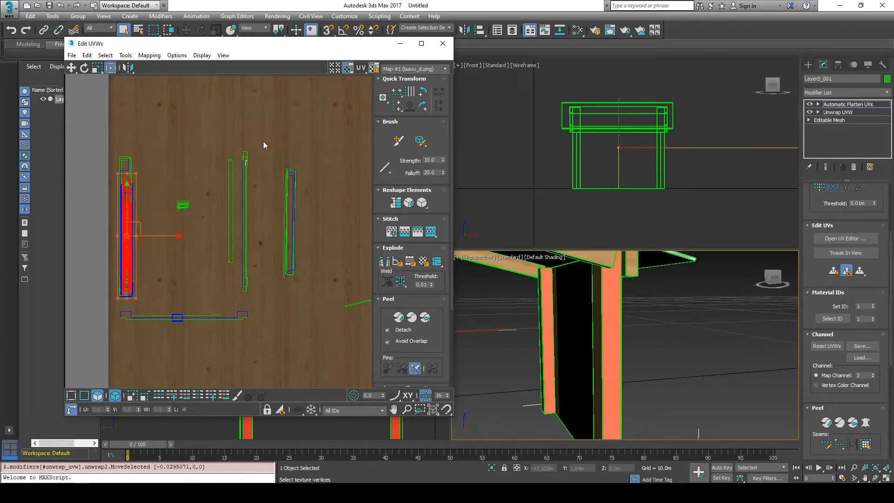
left_click(136, 220)
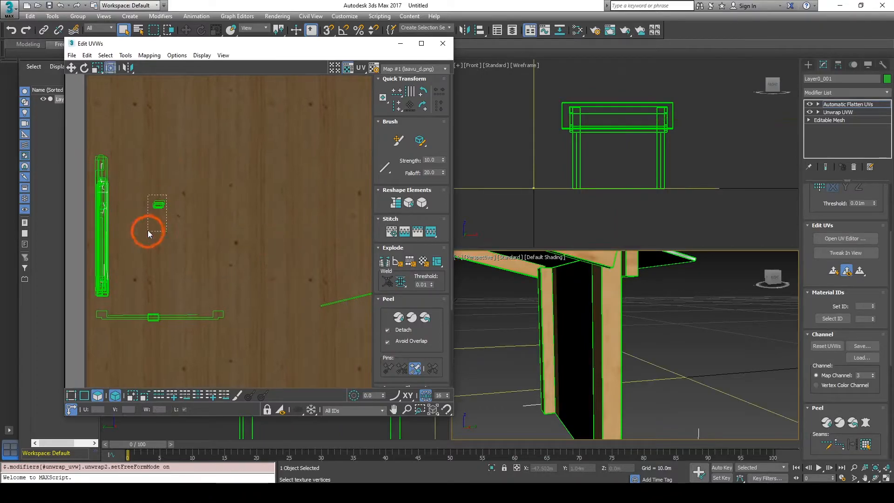
left_click_drag(145, 339, 182, 312)
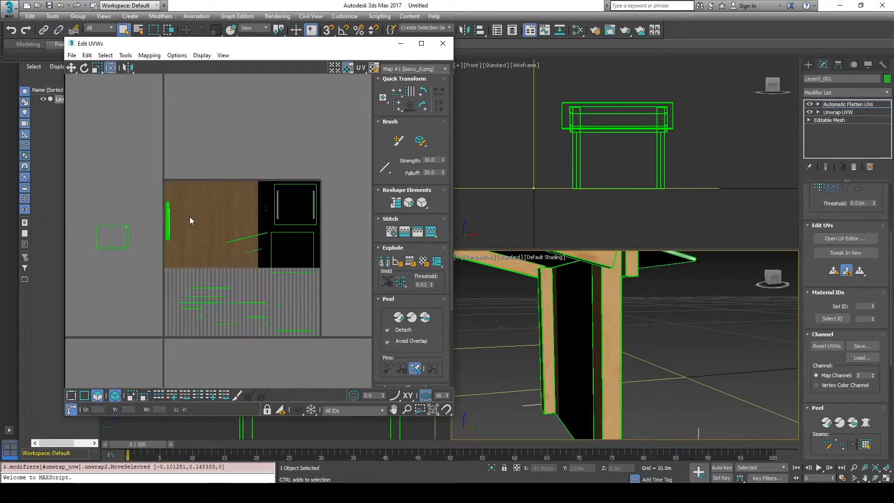
Scale the whole beam and post stack up to the full height of the wood area, keeping it at the left edge.
left_click_drag(160, 197, 179, 243)
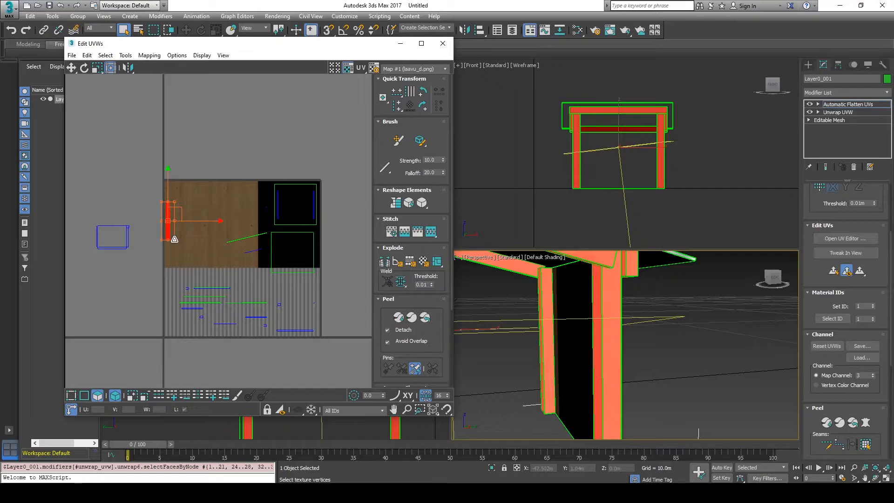
left_click_drag(175, 251, 185, 214)
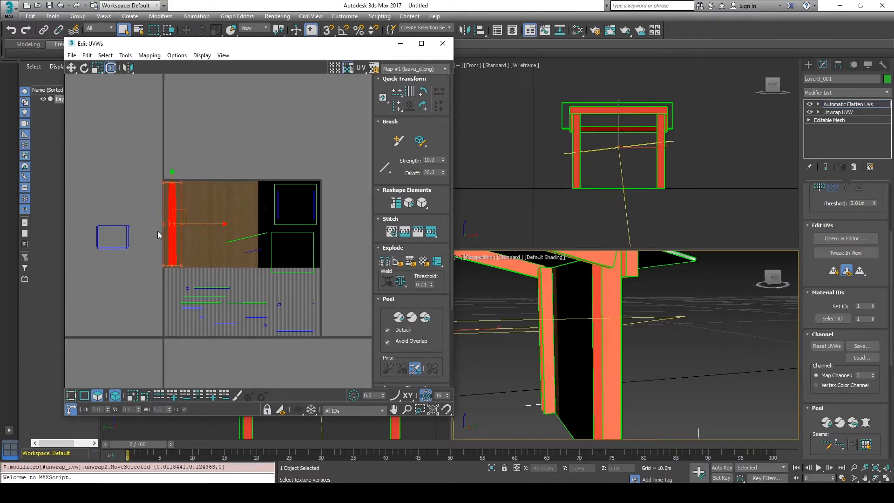
left_click(150, 216)
scroll(164, 211, "up", 6)
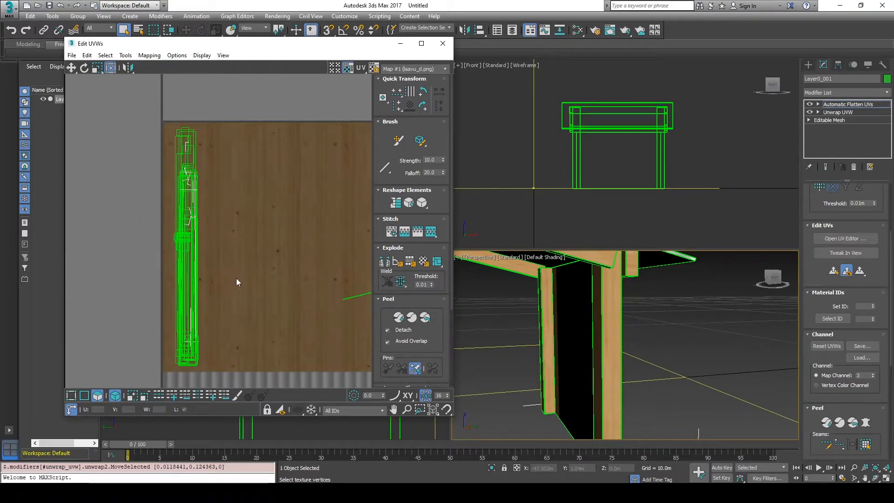
Check the posts on the model, and move the set-aside back wall shells onto the middle of the wood area.
middle_click_drag(561, 394, 512, 350)
scroll(512, 350, "down", 4)
scroll(529, 360, "up", 5)
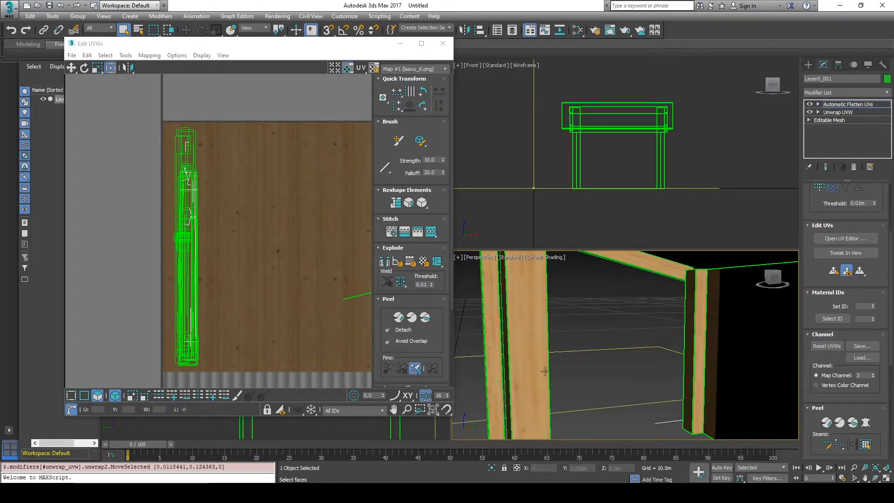
scroll(537, 318, "down", 5)
scroll(613, 293, "up", 1)
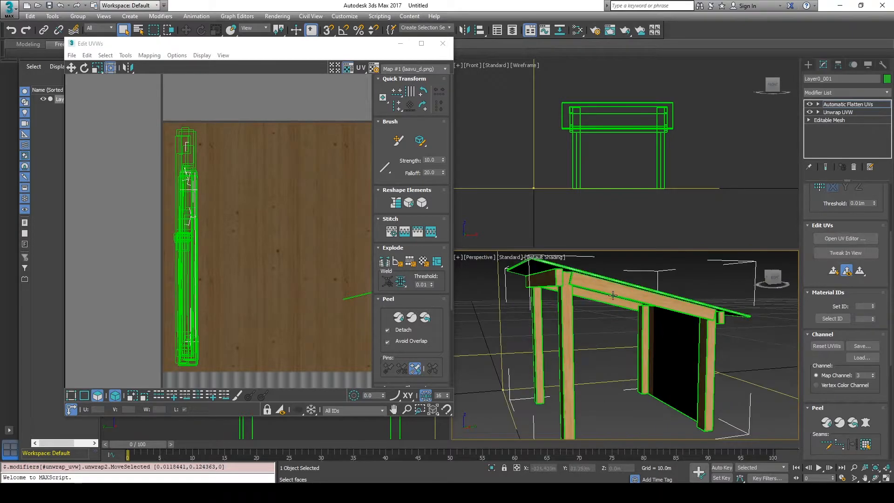
middle_click_drag(636, 309, 629, 332)
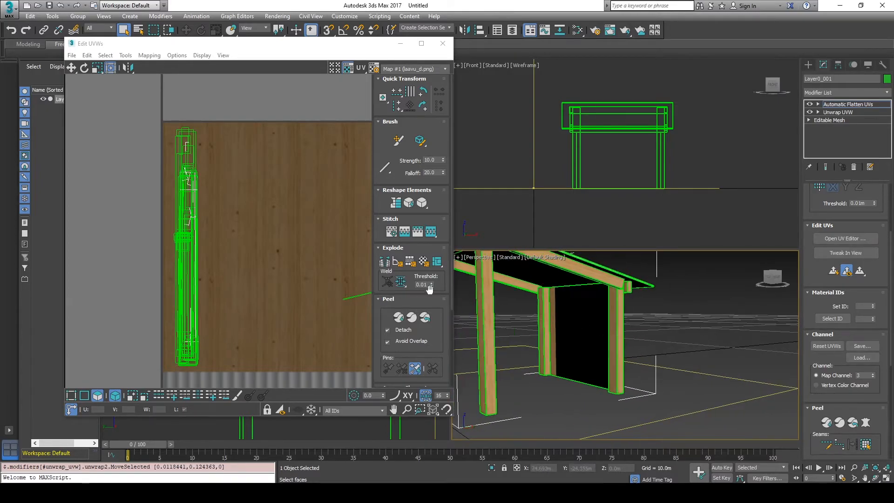
scroll(267, 272, "down", 3)
left_click_drag(195, 235, 91, 323)
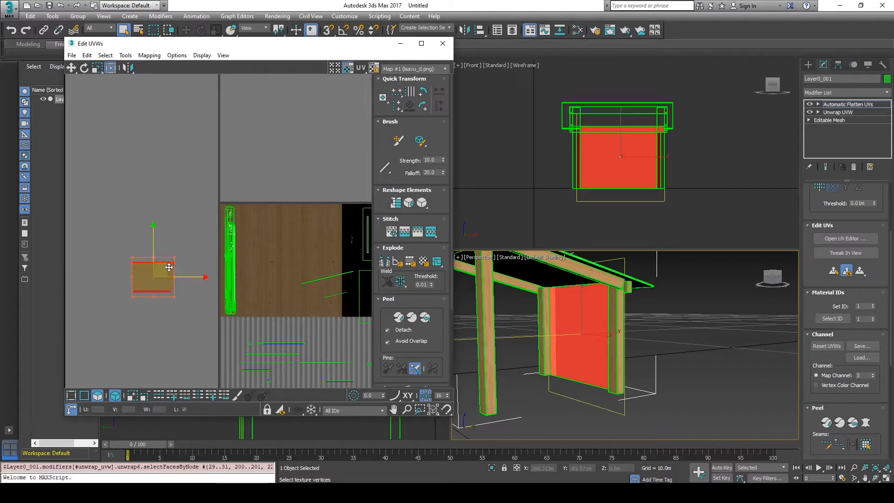
mouse_move(162, 268)
left_mouse_down()
mouse_move(269, 241)
mouse_move(250, 216)
mouse_move(288, 248)
left_mouse_up()
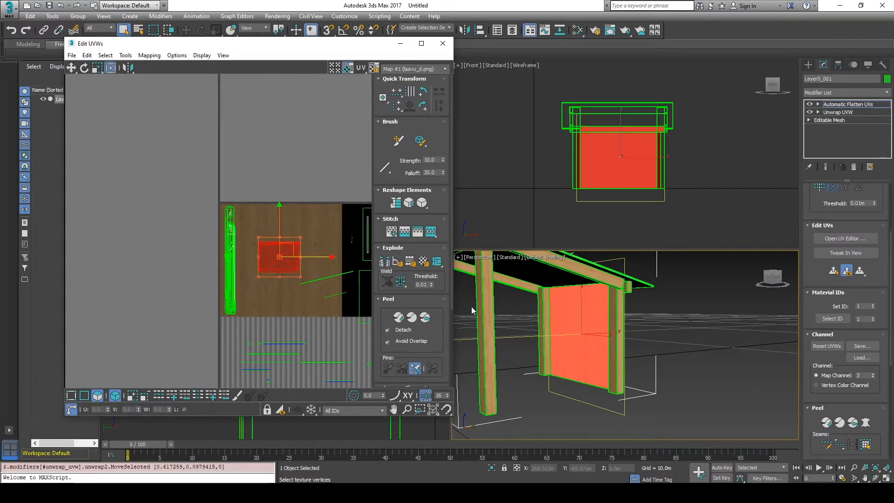
left_click(526, 336)
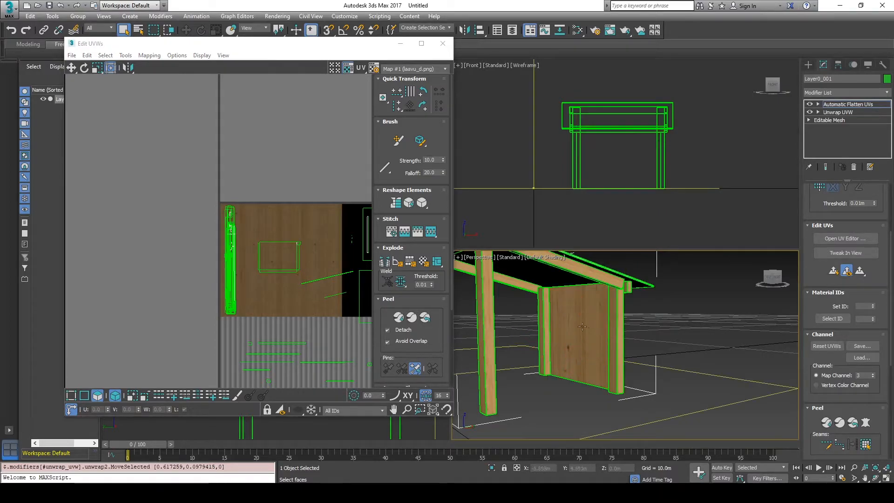
Scale the back wall shells up by about 1.8 and move them to the upper wood area beside the beam stack.
middle_click_drag(577, 364, 624, 336, "alt")
left_click(305, 228)
left_click_drag(253, 275, 328, 299)
left_click(496, 349)
middle_click_drag(654, 369, 516, 347, "alt")
left_click(287, 261)
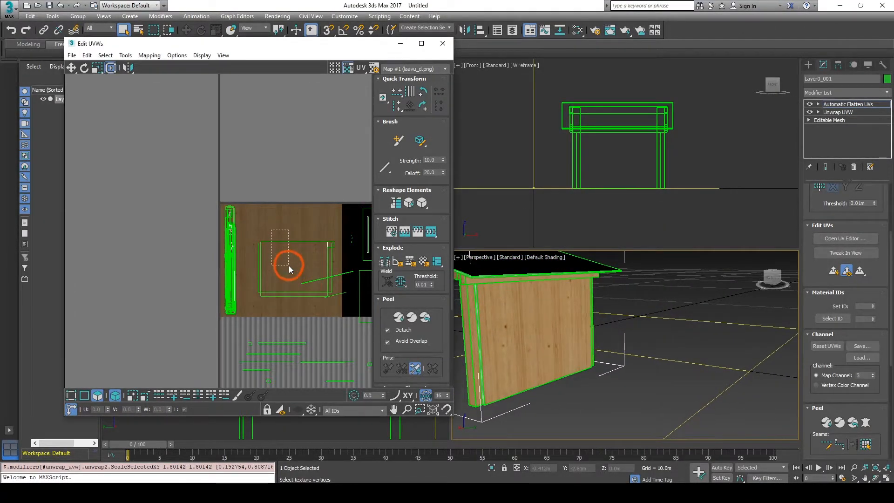
left_click_drag(305, 257, 289, 225)
left_click(315, 173)
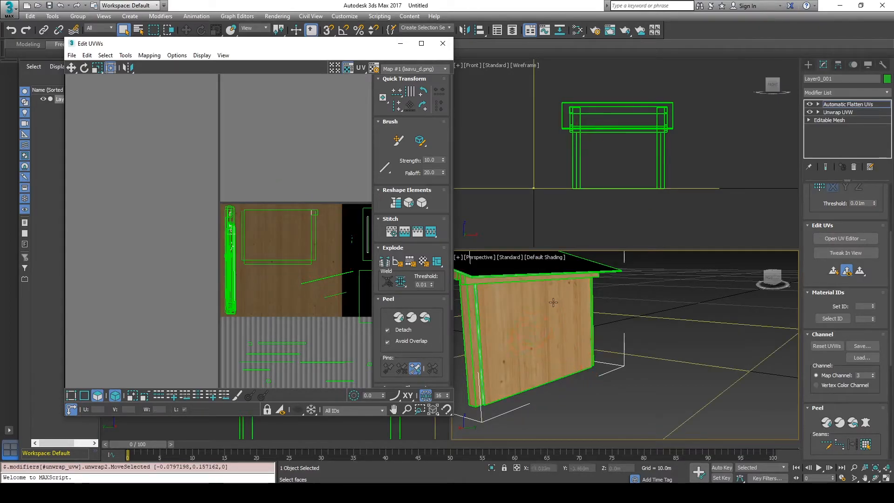
Select the narrow side edge faces of the back wall and move their UV shells off the texture.
middle_click_drag(563, 361, 602, 361, "alt")
left_click(491, 351)
left_click(602, 361, "ctrl")
left_click_drag(305, 368, 163, 282)
Overlap the back wall's edge shells and place them on the lower wood area.
left_click_drag(195, 334, 205, 277)
left_click_drag(202, 284, 152, 272)
left_click_drag(162, 303, 105, 265)
left_click_drag(138, 275, 300, 294)
left_click(328, 285)
Rotate the back wall's edge shells upright and position them along the wood grain.
middle_click_drag(644, 370, 628, 370, "alt")
left_click(286, 301)
left_click(423, 92)
left_click_drag(292, 294, 283, 257)
left_click(330, 289)
middle_click_drag(652, 380, 639, 367, "alt")
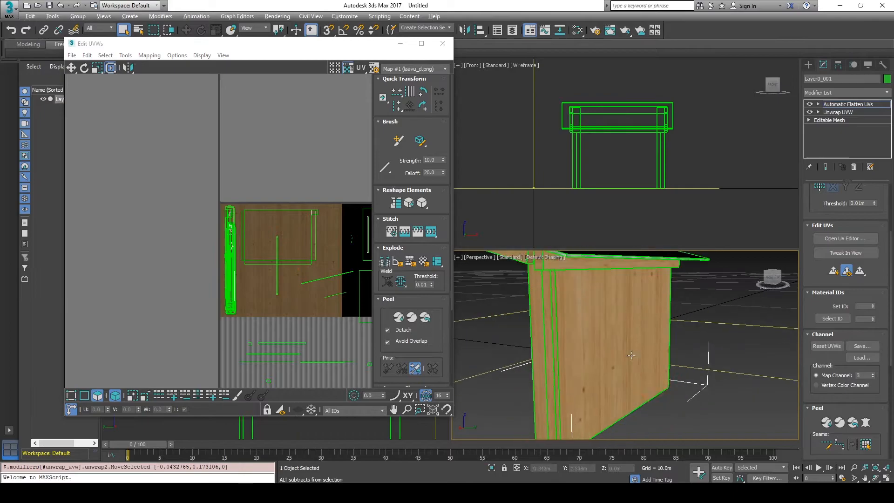
Select the top and underside faces of the roof and move their UV shells off the texture to its right.
scroll(540, 375, "down", 8)
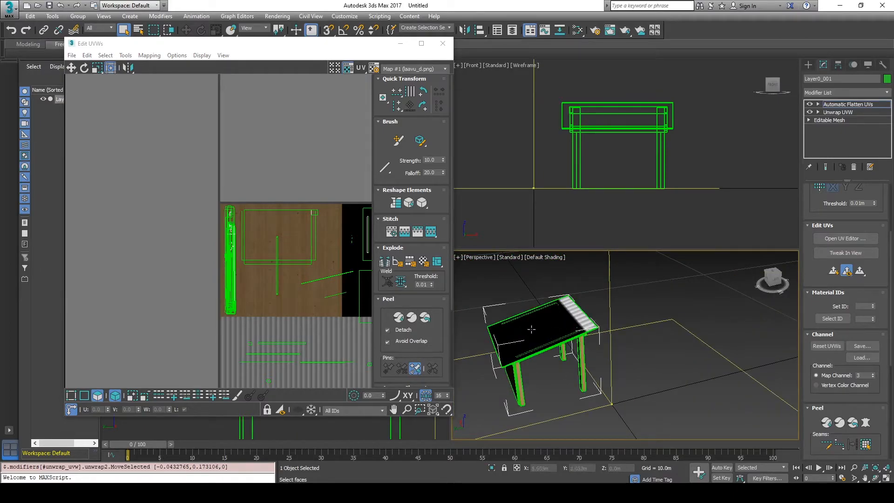
left_click(535, 331)
middle_click_drag(609, 365, 512, 318, "alt")
left_click(494, 358, "ctrl")
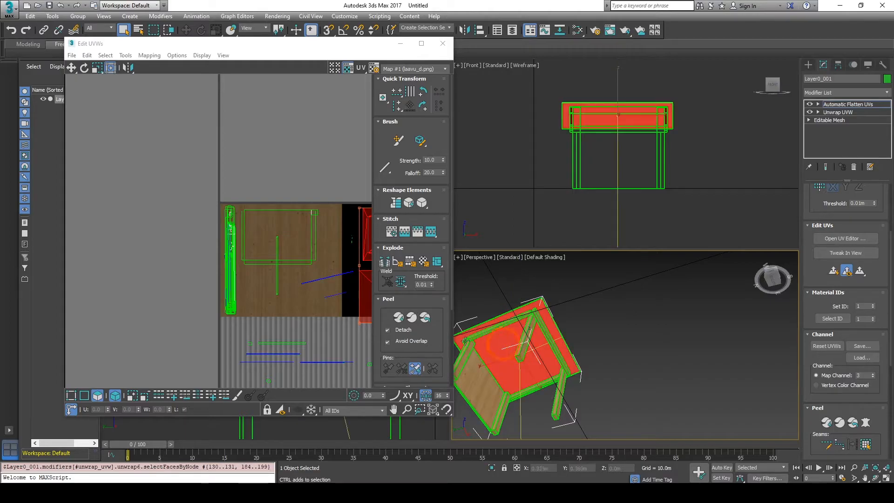
middle_click_drag(333, 312, 194, 280)
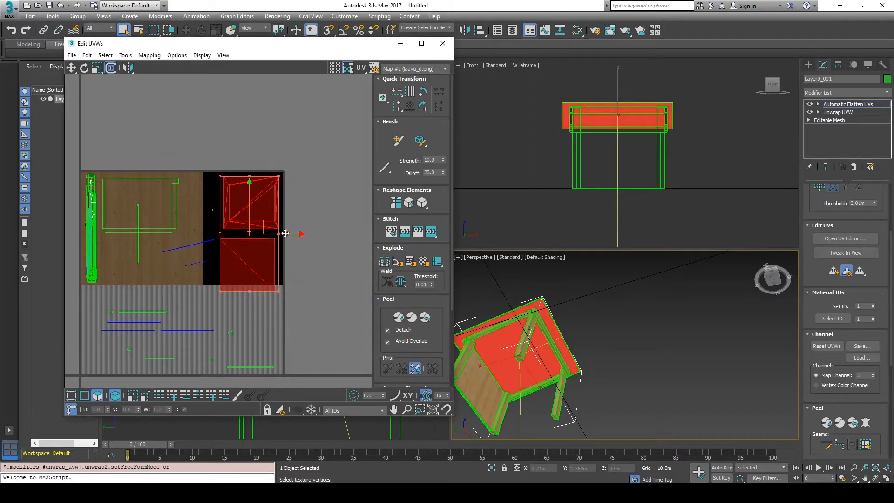
left_click_drag(289, 234, 364, 243)
Overlap the two roof shells and move them onto the right part of the corrugated metal area.
left_click(333, 301)
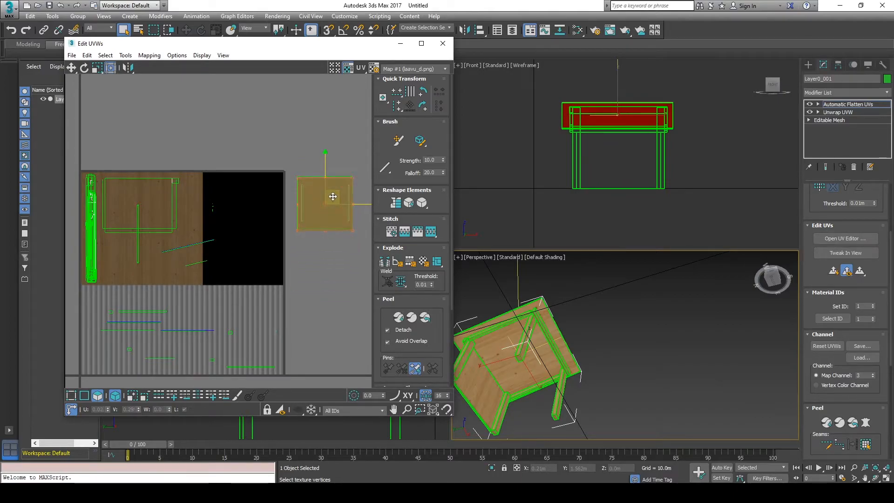
left_click_drag(356, 155, 300, 268)
middle_click_drag(306, 298, 335, 259)
left_click_drag(351, 166, 279, 277)
left_click(605, 343)
middle_click_drag(519, 323, 609, 369, "alt")
Scale the roof shells up to nearly the full height of the metal area and center them vertically in it.
left_click(279, 277)
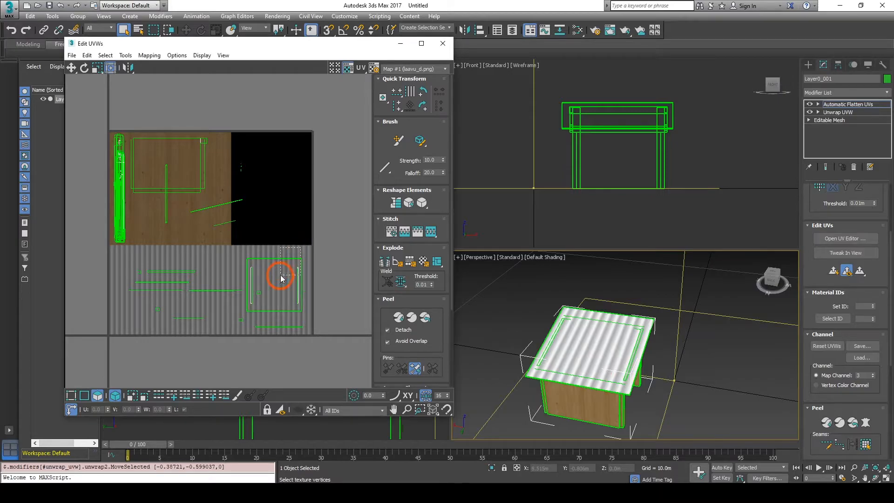
left_click_drag(246, 259, 227, 244)
left_click_drag(265, 276, 266, 290)
left_click(698, 393)
middle_click_drag(678, 393, 661, 404, "alt")
Nudge the roof shells slightly to the right across the metal corrugations.
left_click_drag(309, 251, 311, 289)
left_click(639, 332)
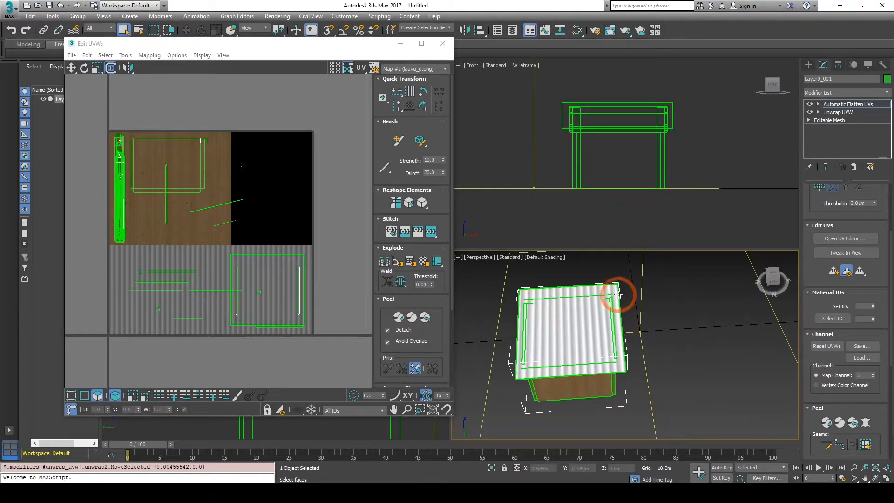
left_click(310, 269)
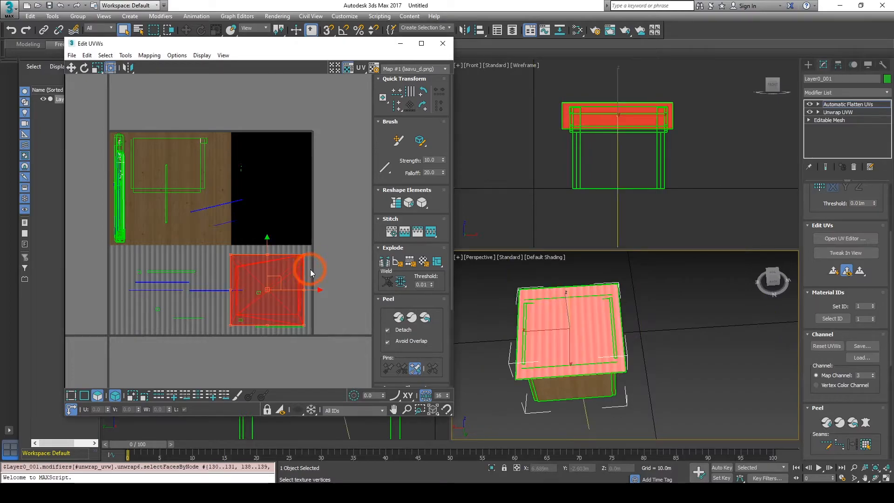
left_click_drag(312, 289, 313, 289)
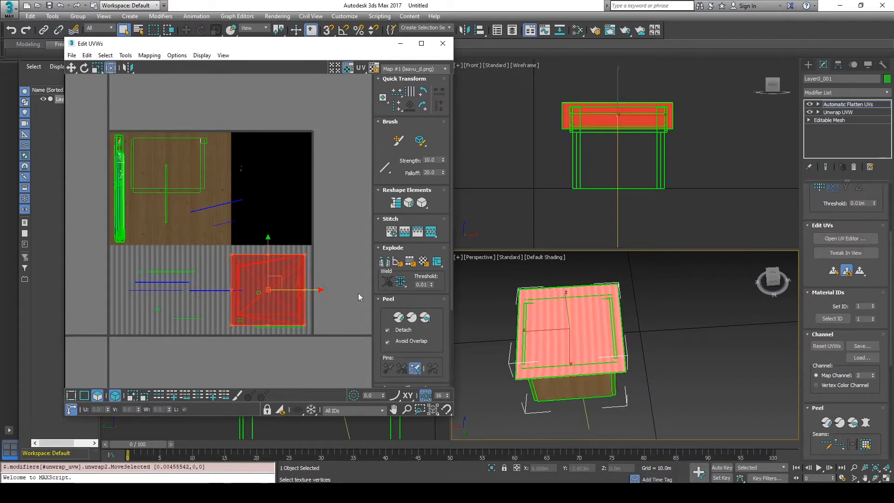
left_click(673, 330)
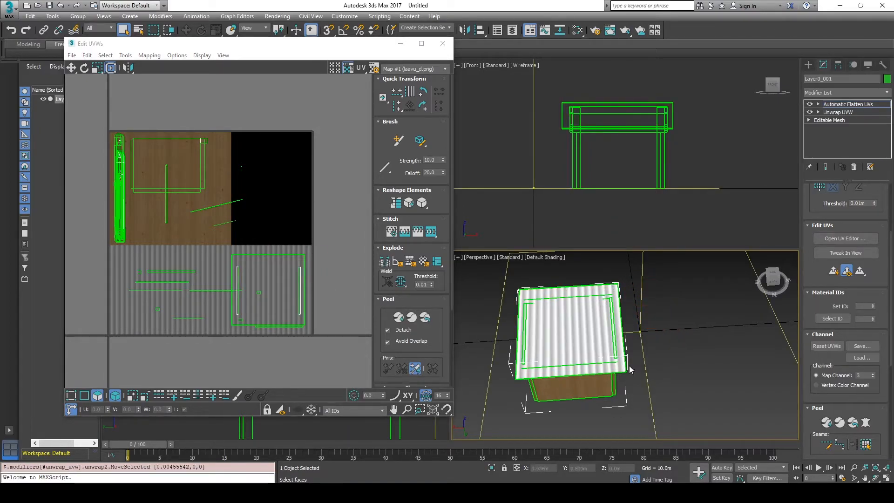
Select the first roof edge face, rotate its slanted shell upright, and move it to the left edge of the metal area.
middle_click_drag(680, 381, 564, 351, "alt")
scroll(564, 351, "up", 8)
left_click(576, 338)
left_click_drag(216, 206, 179, 258)
left_click(515, 324)
scroll(515, 324, "down", 3)
middle_click_drag(516, 324, 549, 335, "alt")
left_click(545, 298)
left_click_drag(205, 260, 121, 284)
Select the next roof edge face, rotate its shell upright, and stack it on the first roof edge shell.
left_click(516, 292)
middle_click_drag(516, 292, 626, 321, "alt")
left_click(619, 330)
left_click_drag(242, 291, 242, 305)
left_click_drag(224, 285, 125, 283)
Turn the shells of the remaining roof edges upright and add them to the stack at the left edge of the metal.
left_click(495, 335)
middle_click_drag(494, 335, 576, 360, "alt")
left_click(577, 312)
left_click_drag(183, 290, 125, 283)
middle_click_drag(544, 325, 568, 302, "alt")
left_click(565, 276)
left_click_drag(168, 285, 168, 300)
left_click_drag(167, 275, 121, 280)
left_click(542, 365)
Select the short slanted shell near the lower edge of the wood and look for its face on the model.
middle_click_drag(543, 365, 586, 359)
scroll(586, 359, "down", 3)
middle_click_drag(587, 359, 571, 396, "alt")
left_click(228, 224)
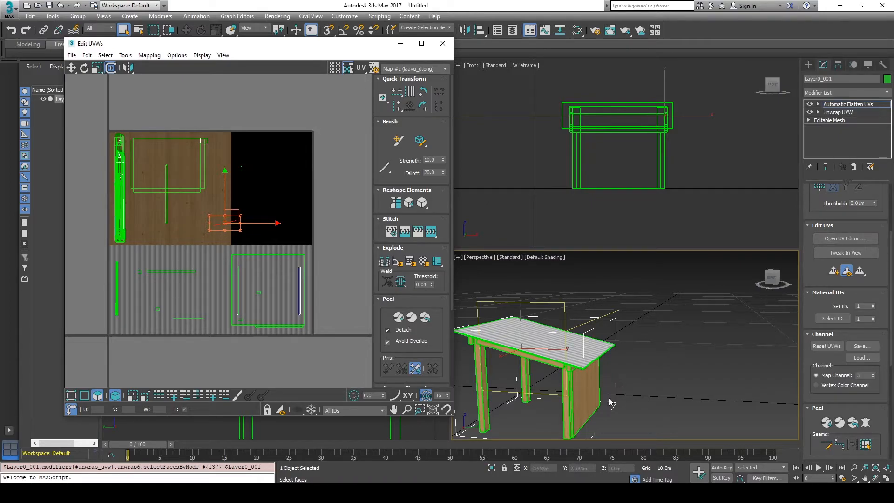
middle_click_drag(504, 385, 537, 371, "alt")
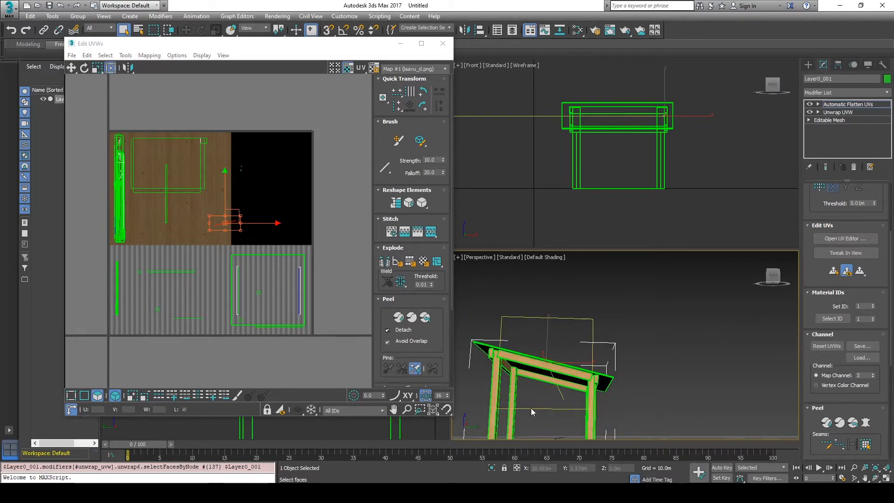
middle_click_drag(519, 413, 557, 414)
left_click(251, 198)
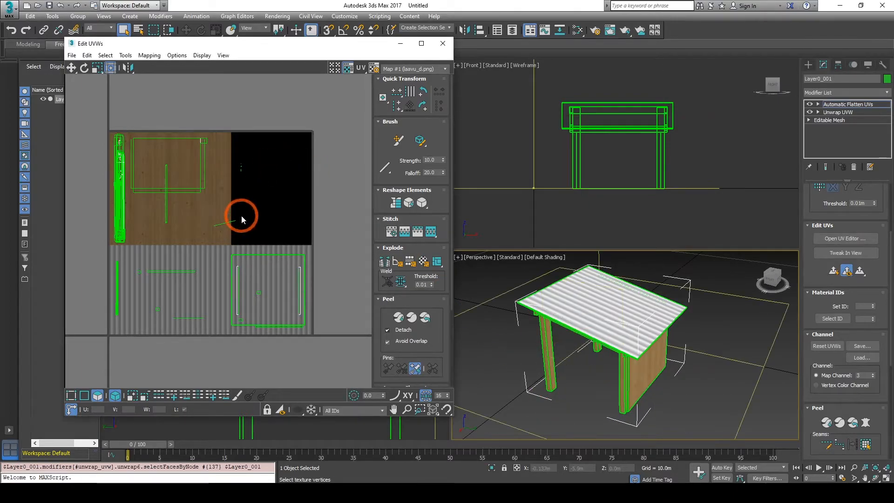
left_click_drag(241, 216, 216, 229)
middle_click_drag(599, 367, 621, 311, "alt")
Select the tiny shells on the black area and the short shells on the metal in turn and locate their faces on the model.
scroll(619, 316, "up", 2)
left_click_drag(233, 158, 250, 178)
middle_click_drag(564, 387, 550, 392, "alt")
left_click_drag(165, 307, 205, 330)
middle_click_drag(540, 342, 642, 377, "alt")
left_click_drag(148, 301, 166, 318)
middle_click_drag(652, 397, 597, 369, "alt")
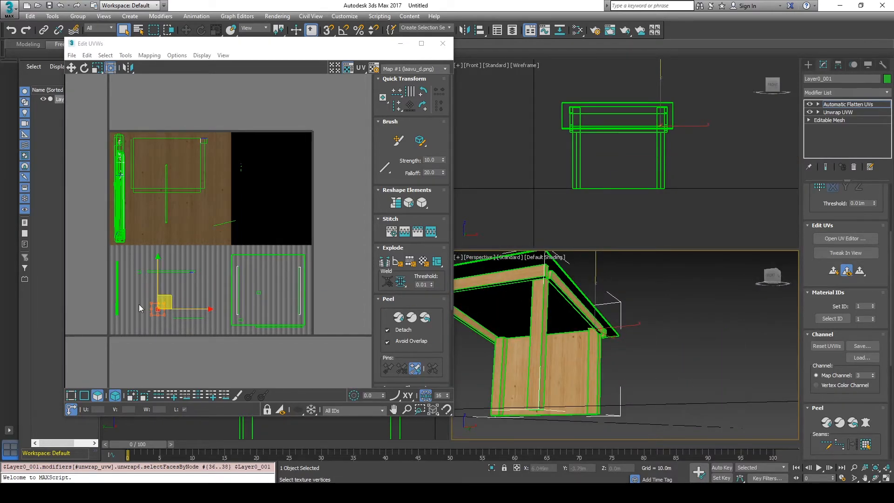
Move the small shells on the metal and black areas and the short slanted shell fully onto the wood.
left_click(164, 294)
left_click_drag(168, 303, 155, 210)
left_click(145, 266)
left_click(207, 229)
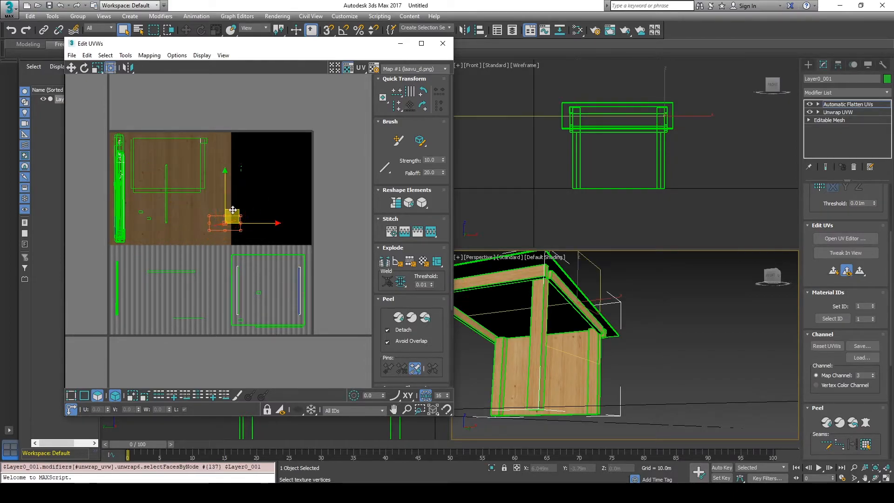
left_click_drag(232, 213, 201, 217)
left_click_drag(271, 141, 215, 188)
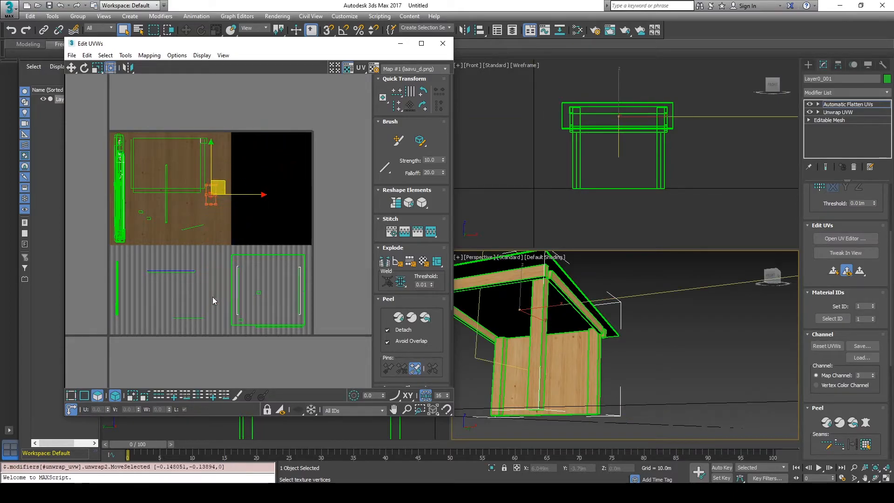
Move the thin horizontal shells from the metal onto the wood and shift the large roof shell left within the metal.
left_click_drag(166, 334, 166, 332)
left_click_drag(199, 305, 204, 223)
left_click(164, 271)
middle_click_drag(613, 339, 601, 373)
left_click_drag(176, 259, 165, 222)
left_click_drag(307, 256, 215, 256)
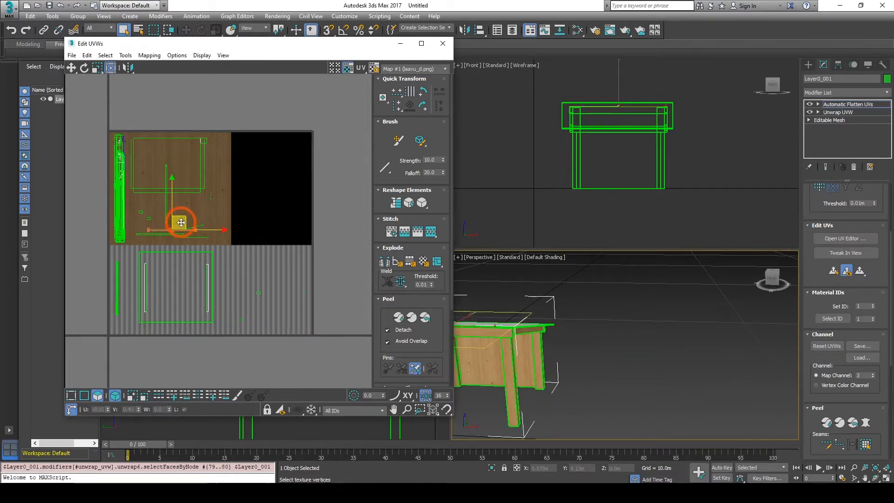
left_click_drag(183, 219, 173, 193)
Nudge the selected shell slightly left within the metal area, check the model's texturing, and close the UV editor.
middle_click_drag(535, 377, 559, 372, "alt")
left_click(185, 325)
scroll(175, 269, "up", 3)
left_click_drag(175, 274, 174, 274)
left_click(641, 322)
scroll(641, 322, "down", 4)
middle_click_drag(640, 322, 714, 343, "alt")
scroll(601, 341, "up", 5)
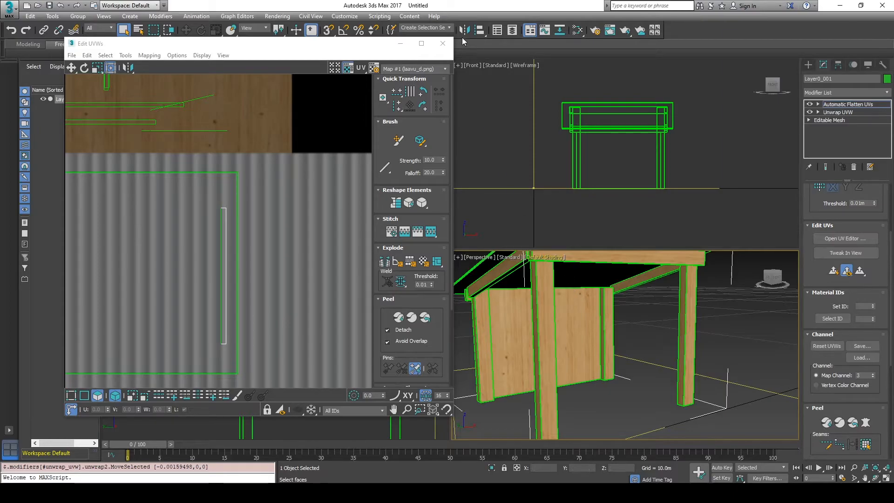
left_click(443, 43)
middle_click_drag(608, 343, 569, 348, "alt")
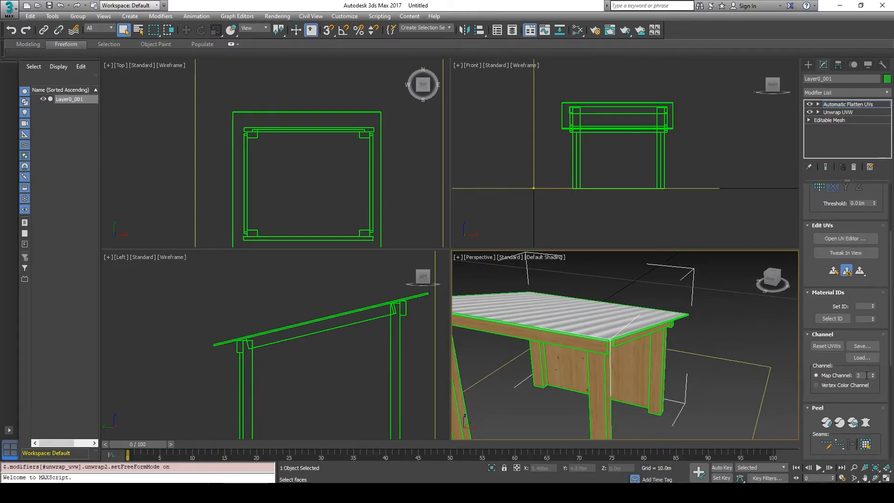
Set the unwrap's map channel to 1 and move the current UVs to that channel.
left_click_drag(866, 375, 811, 374)
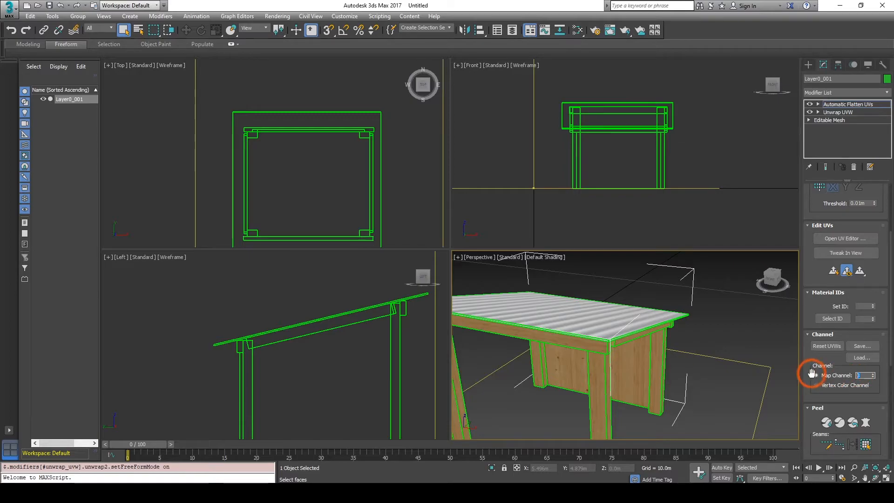
type("1")
key("Return")
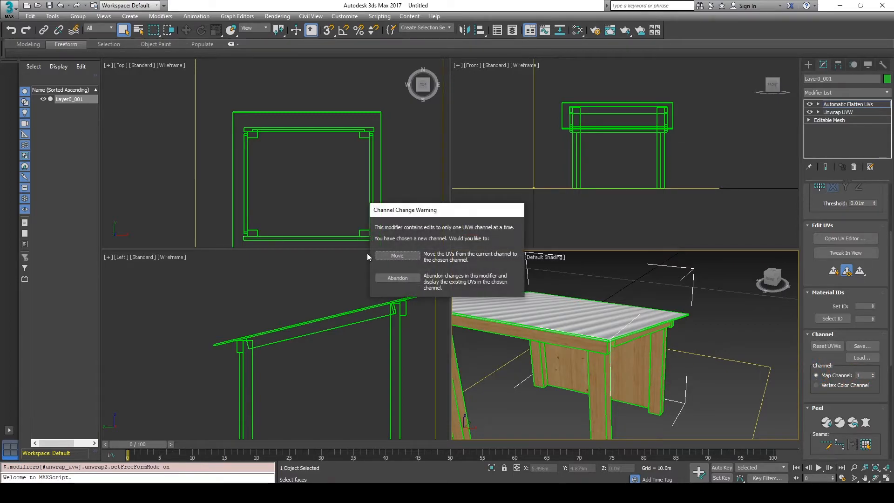
left_click(396, 256)
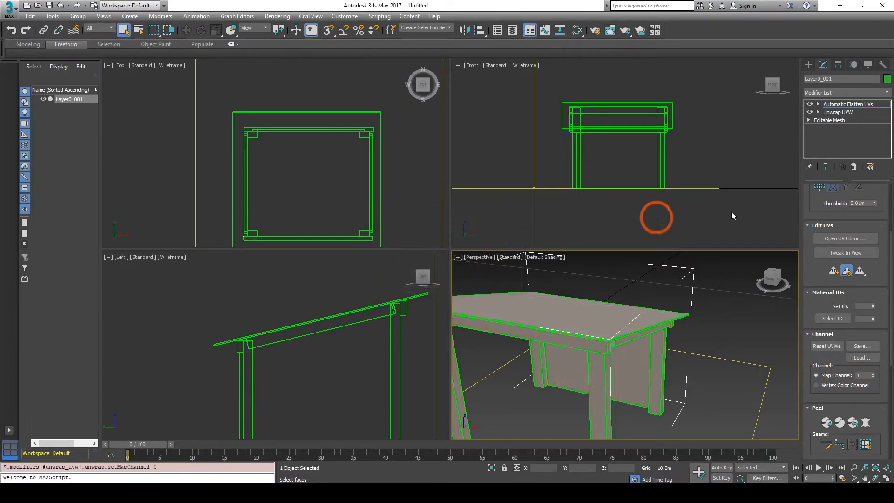
Remove the materials from the shelter with the UVW Remove utility.
left_click(882, 65)
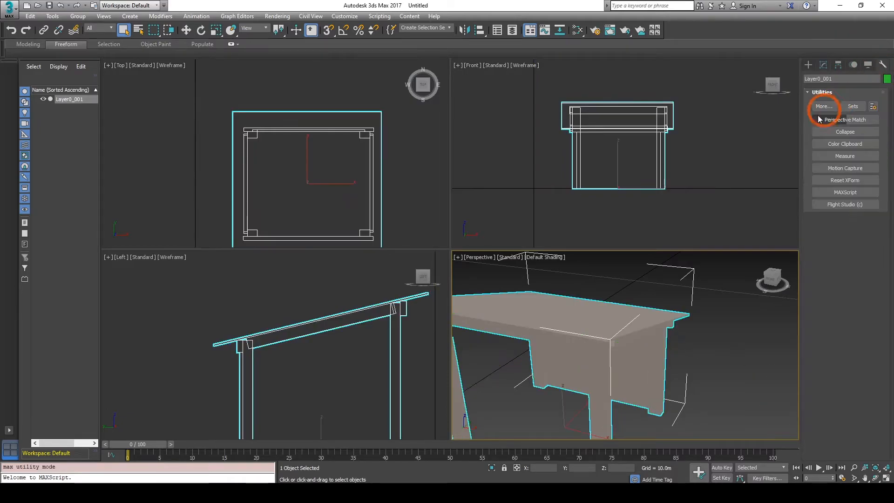
left_click(823, 106)
scroll(459, 245, "down", 2)
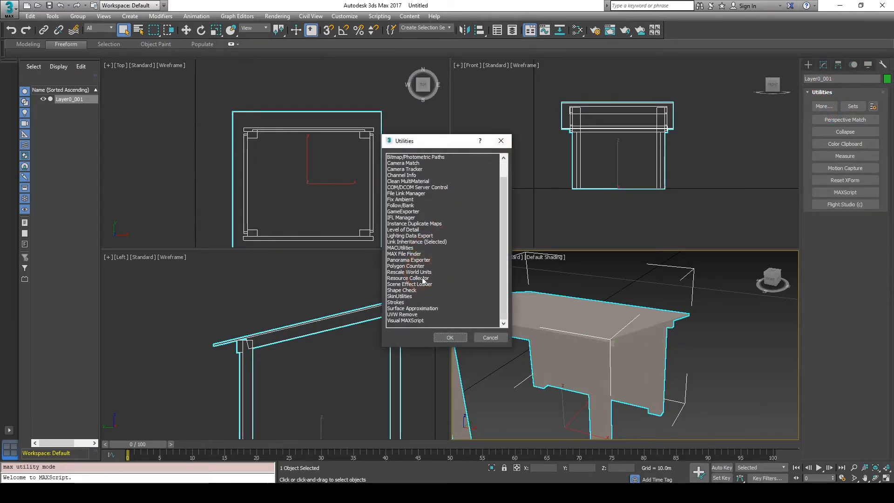
left_click(405, 315)
left_click(450, 337)
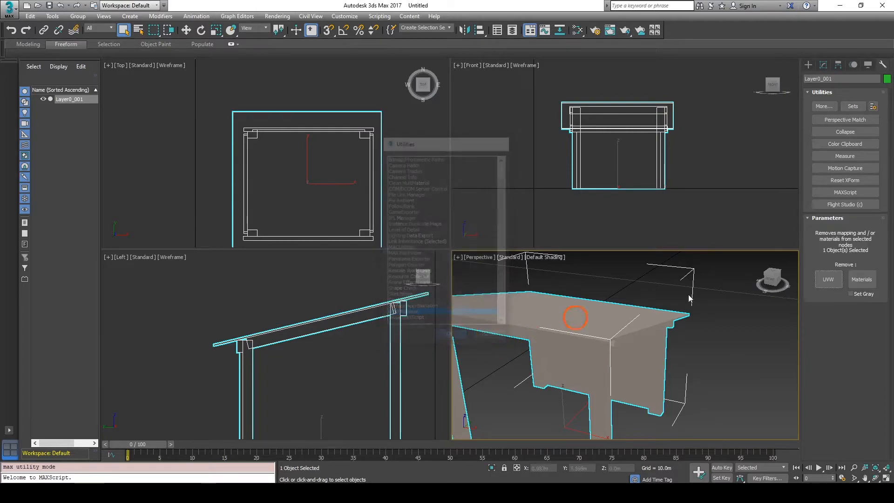
left_click(864, 282)
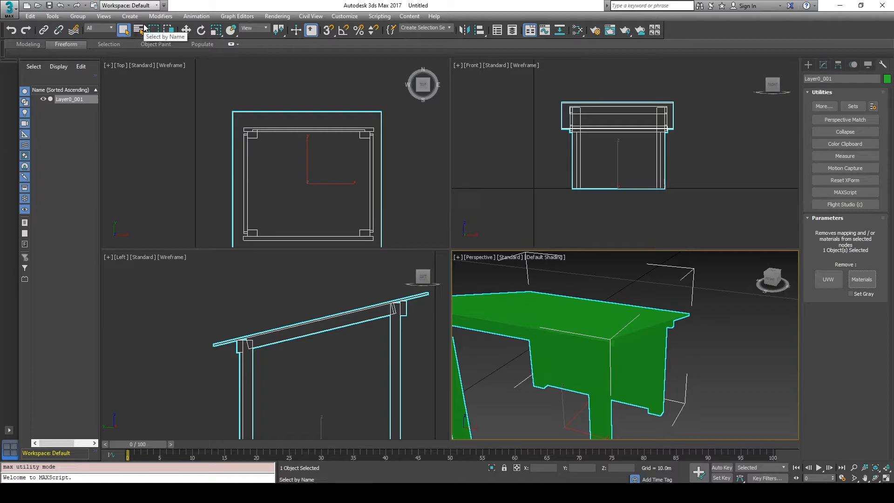
Export the shelter as an FBX file named laavu into the laavu folder.
left_click(9, 9)
left_click(26, 153)
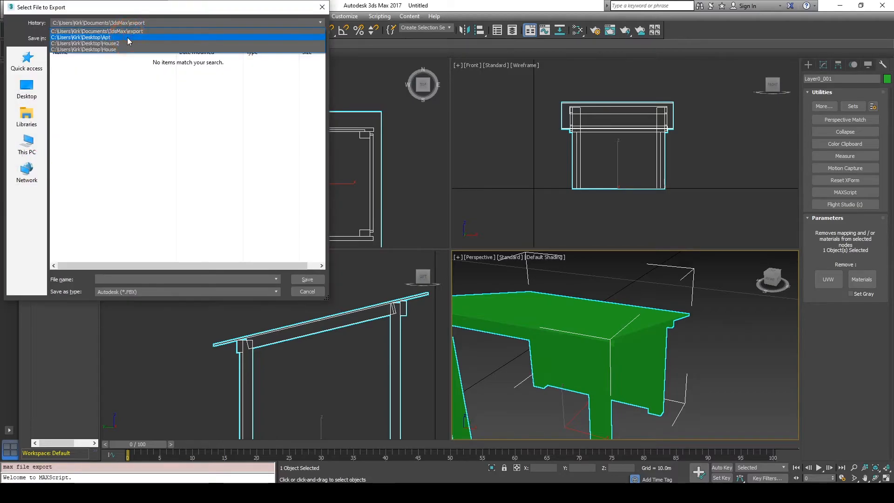
double_click(76, 145)
left_click(121, 278)
type("laavu")
left_click(305, 279)
left_click(514, 369)
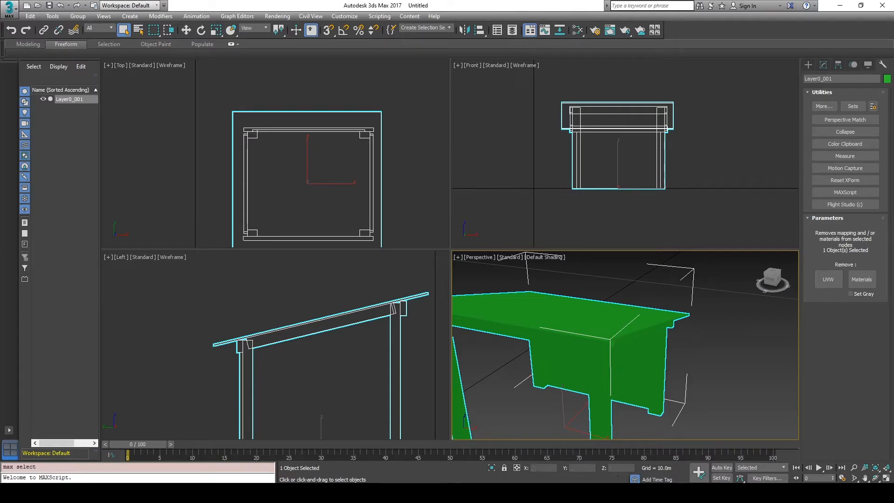
Switch to Photoshop and show the Hue/Saturation 1 and Brightness/Contrast 1 layers of the laavu_d texture.
left_click(283, 492)
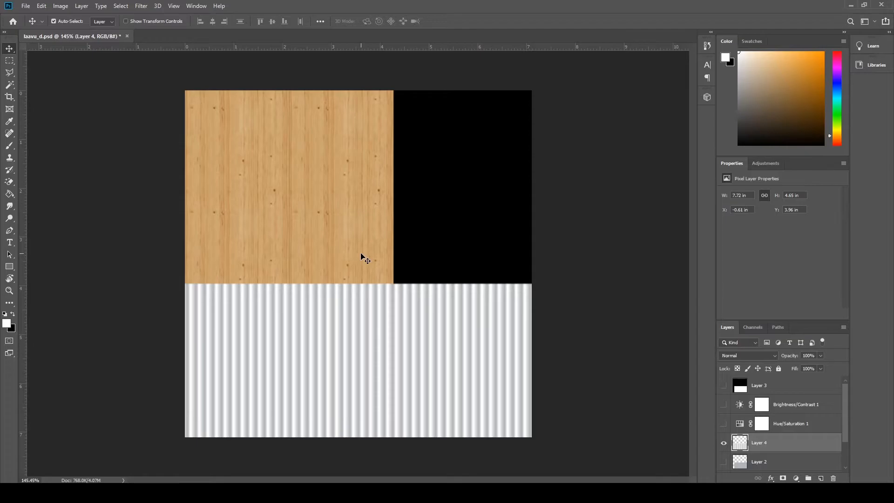
left_click(723, 426)
left_click(723, 405)
Save a PNG copy of the darkened texture with a file name ending in s.png.
left_click(26, 7)
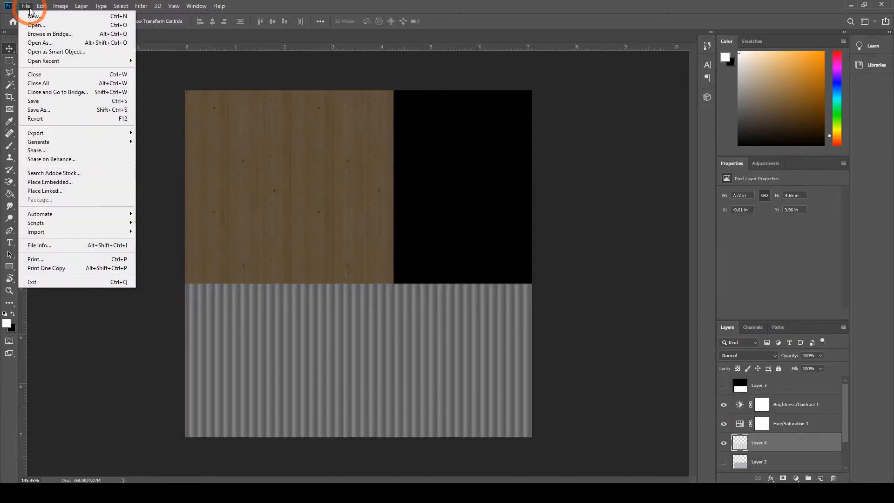
left_click(39, 110)
left_click(99, 215)
left_click(100, 337)
left_click_drag(79, 204, 223, 216)
type("s.png")
left_click(368, 289)
left_click(499, 162)
Save the darkened texture as PNG over the existing laavu_d.png.
left_click(26, 6)
left_click(39, 109)
left_click(87, 216)
left_click(100, 337)
left_click(368, 289)
left_click(470, 267)
left_click(499, 147)
Show Layer 3 and refill it with white over Layer 4's area and black everywhere else.
left_click(724, 385)
left_click(26, 7)
left_click(724, 387)
left_click(724, 387)
left_click(9, 60)
left_click(738, 443, "ctrl")
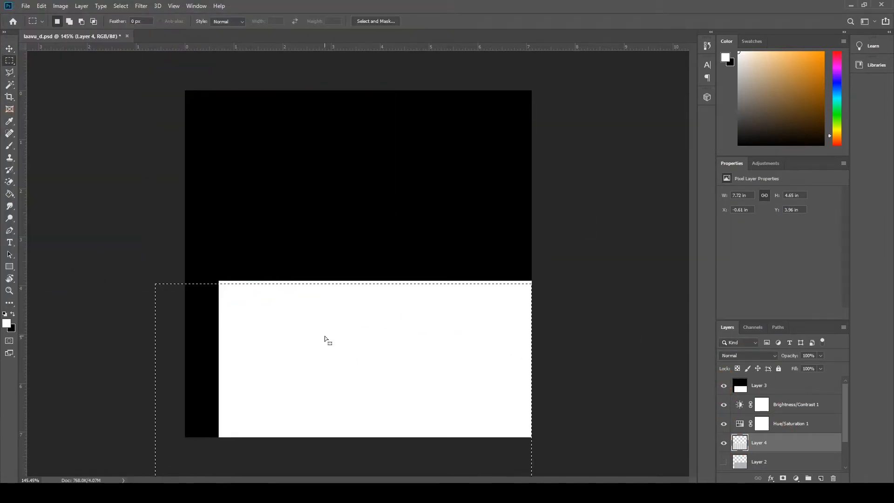
left_click(766, 387)
key("alt+BackSpace")
key("ctrl+shift+i")
key("ctrl+BackSpace")
Save the black and white mask as the PNG file laavu_s.png.
left_click(26, 7)
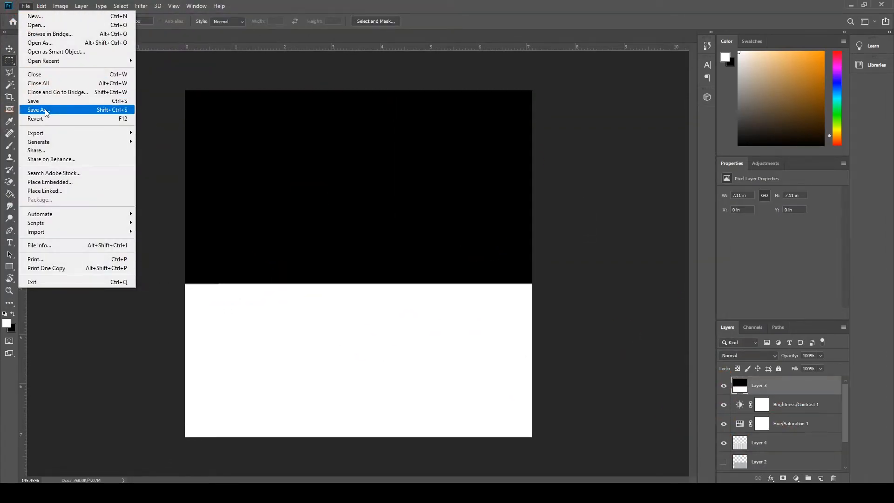
left_click(39, 109)
left_click(87, 215)
left_click(111, 343)
left_click(235, 203)
left_click(368, 288)
left_click(501, 146)
Minimize Photoshop and 3ds Max and open the Cities Import and laavu folders side by side.
left_click(851, 4)
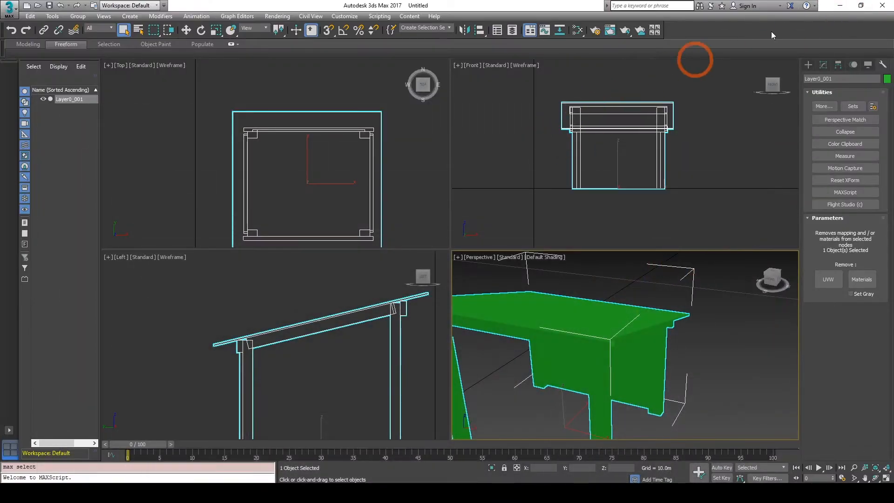
left_click(840, 5)
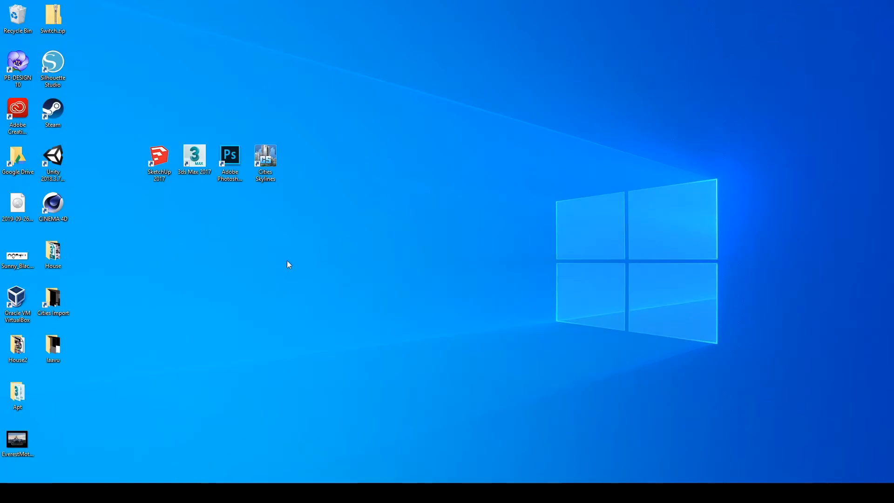
double_click(56, 301)
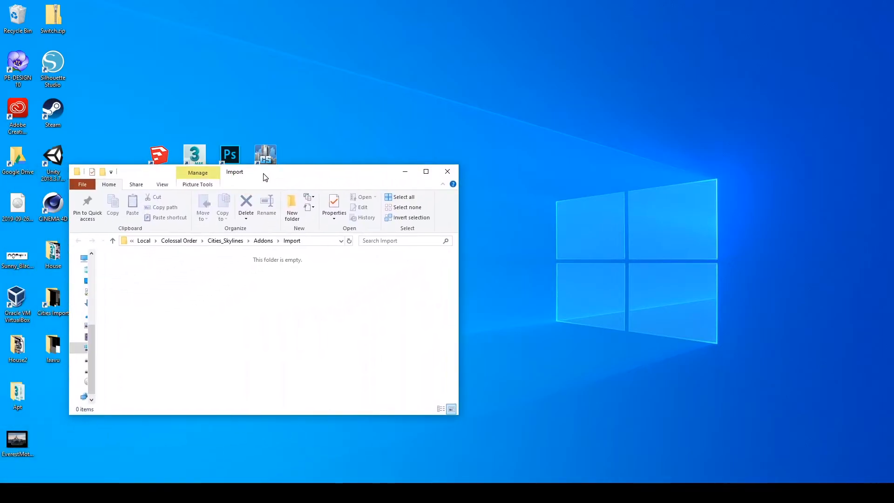
left_click_drag(0, 223, 666, 188)
Copy laavu_s.png, laavu_d.png and laavu.FBX from the laavu folder into the Cities Skylines Import folder.
left_click(781, 291)
left_click(680, 291, "ctrl")
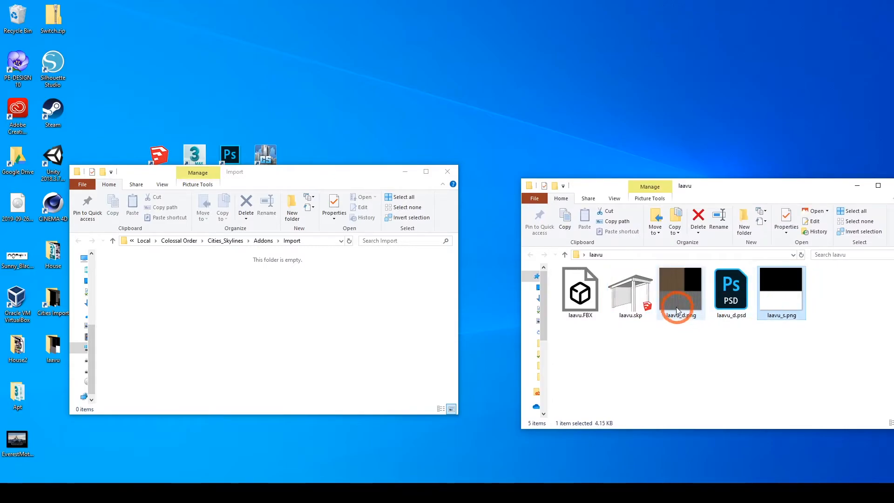
left_click(580, 303, "ctrl")
right_click_drag(581, 304, 224, 334)
left_click(260, 359)
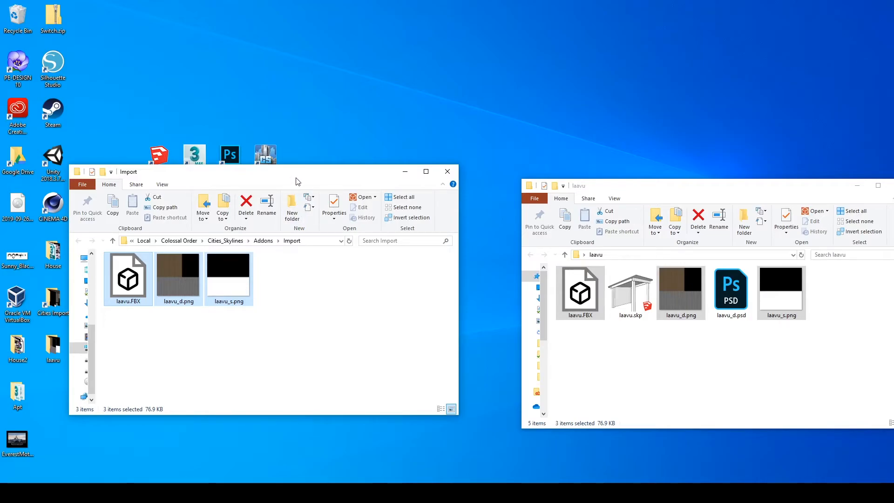
Launch Cities: Skylines and open its asset editor with the Temperate theme.
left_click_drag(296, 181, 331, 219)
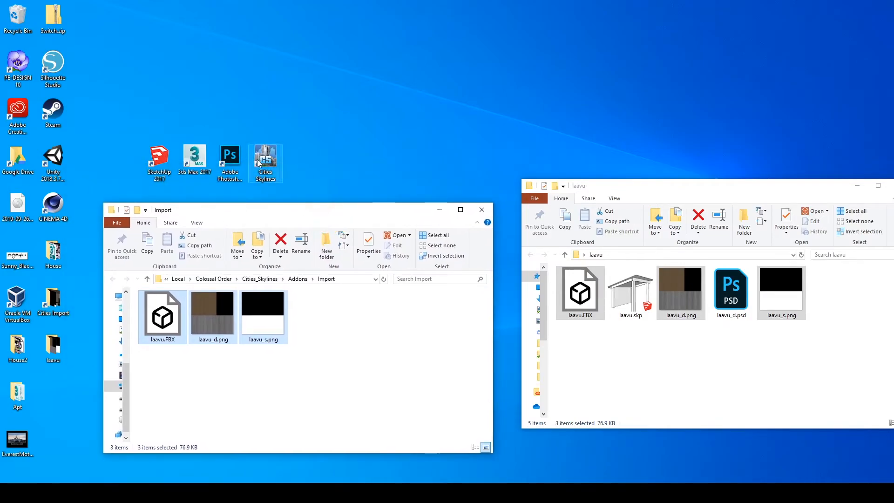
double_click(272, 160)
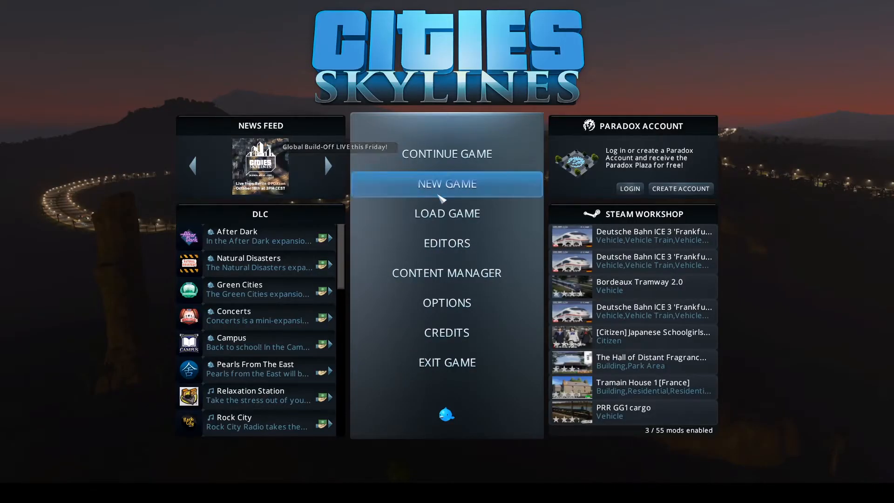
left_click(455, 243)
left_click(436, 284)
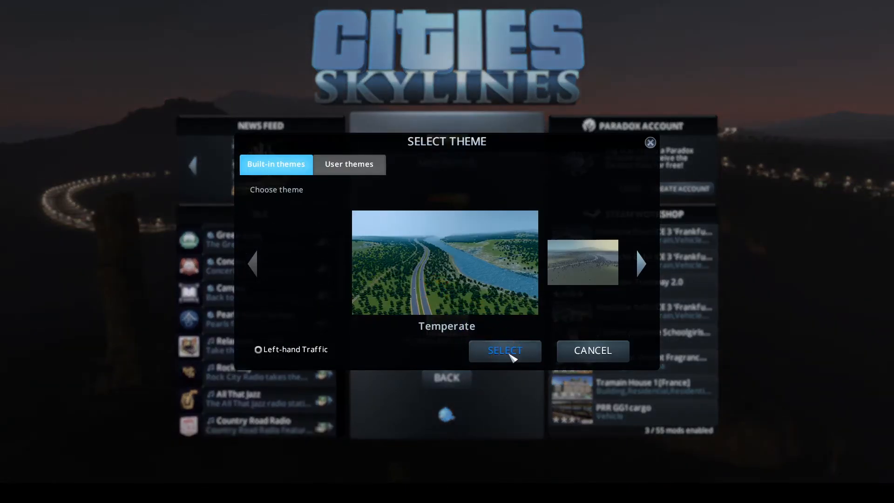
left_click(516, 349)
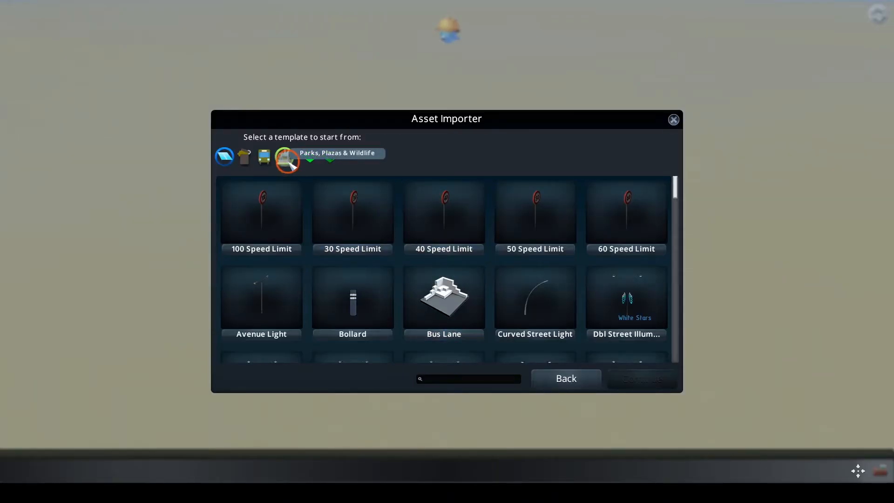
Choose the Sandbox #2 prop as the template for the new asset and continue.
left_click(289, 162)
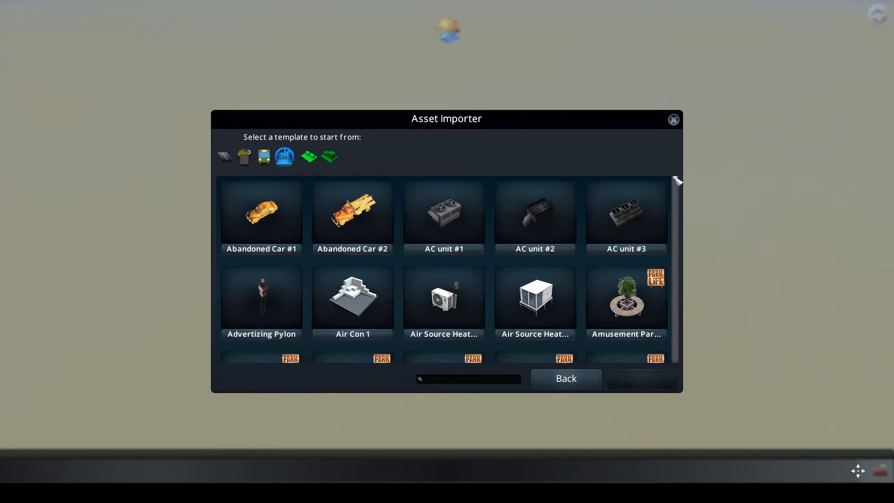
left_click_drag(675, 178, 680, 311)
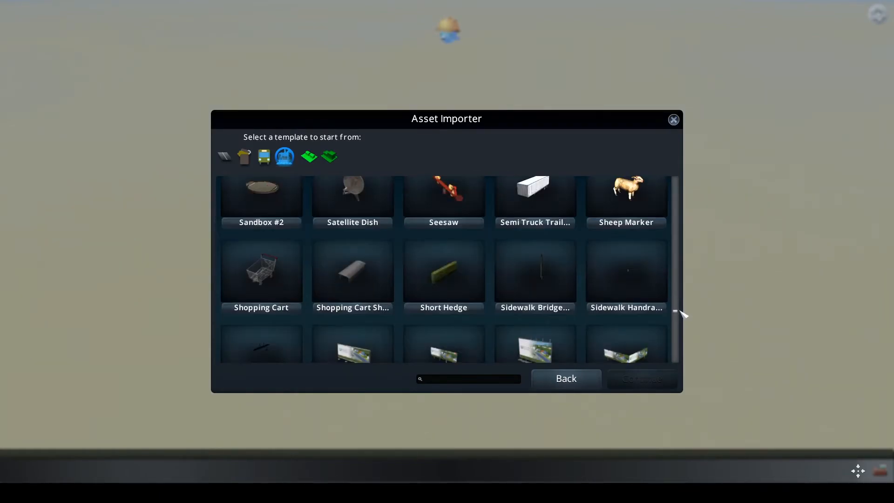
left_click(267, 201)
scroll(284, 205, "up", 1)
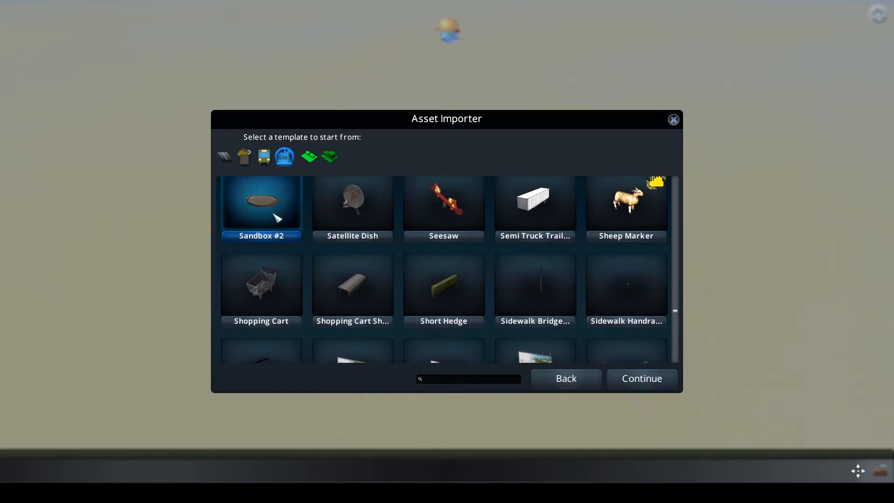
left_click(656, 384)
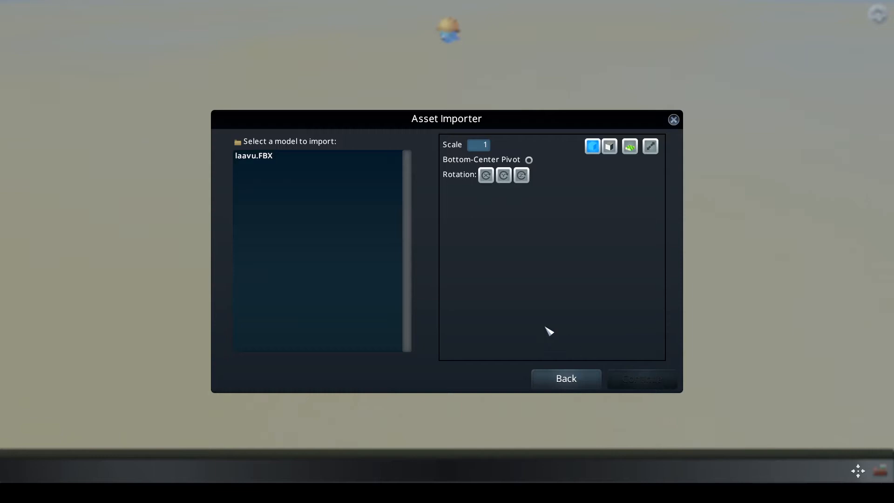
Select laavu.FBX as the model to import, turn its preview around, and continue to the editor.
left_click(266, 159)
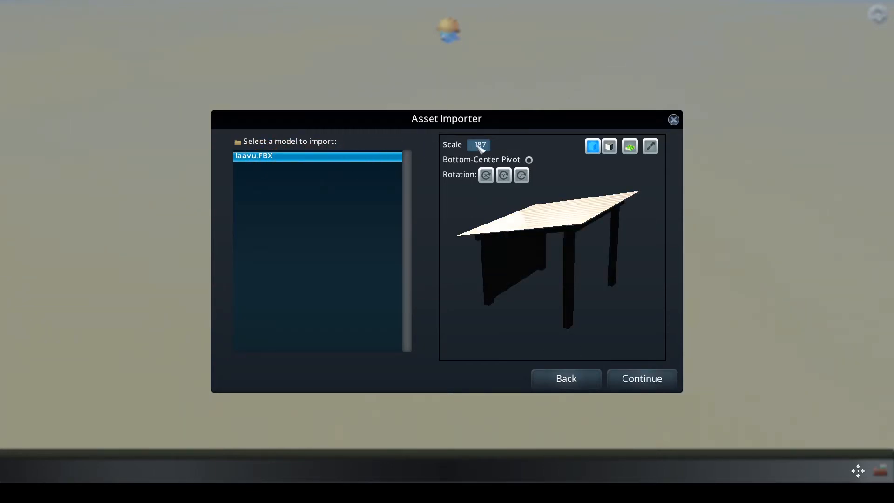
left_click(523, 148)
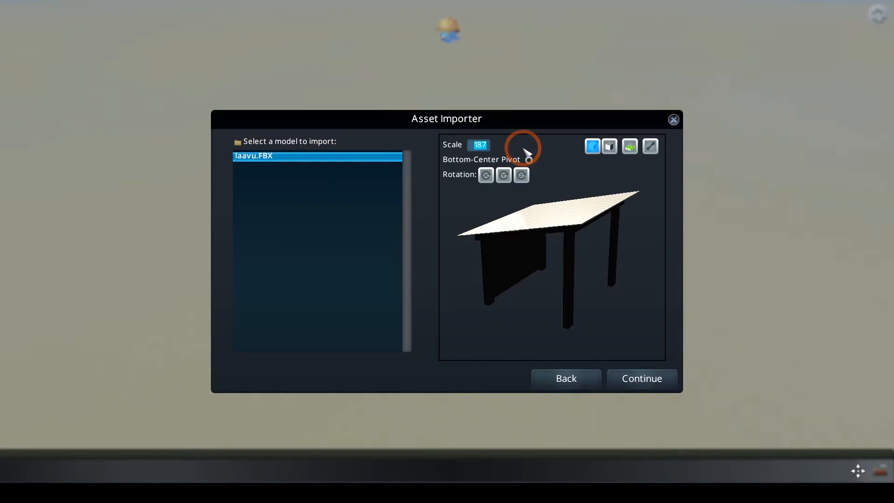
left_click_drag(571, 238, 477, 294)
left_click(650, 385)
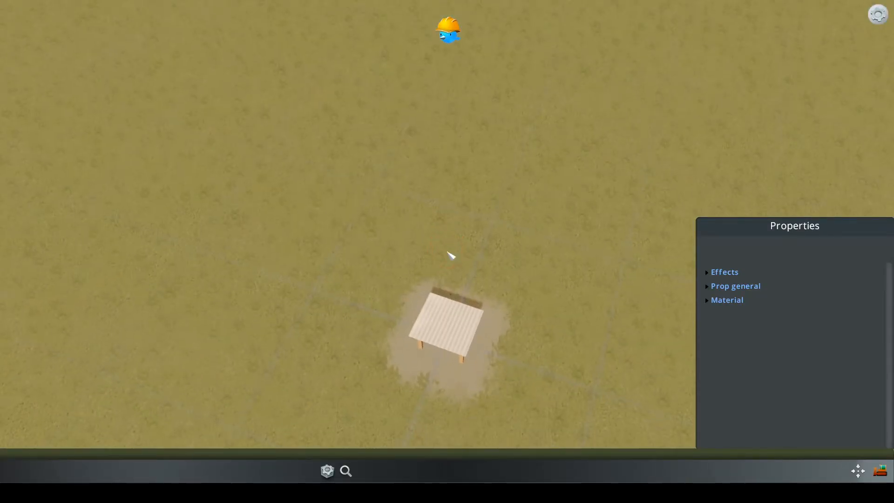
Examine the imported shelter and its textures on the ground from several angles.
key("s")
middle_click_drag(489, 280, 446, 252)
middle_click_drag(480, 360, 447, 252)
key("d")
mouse_move(362, 295)
middle_mouse_down()
mouse_move(447, 252)
mouse_move(354, 307)
mouse_move(445, 249)
mouse_move(449, 258)
middle_mouse_up()
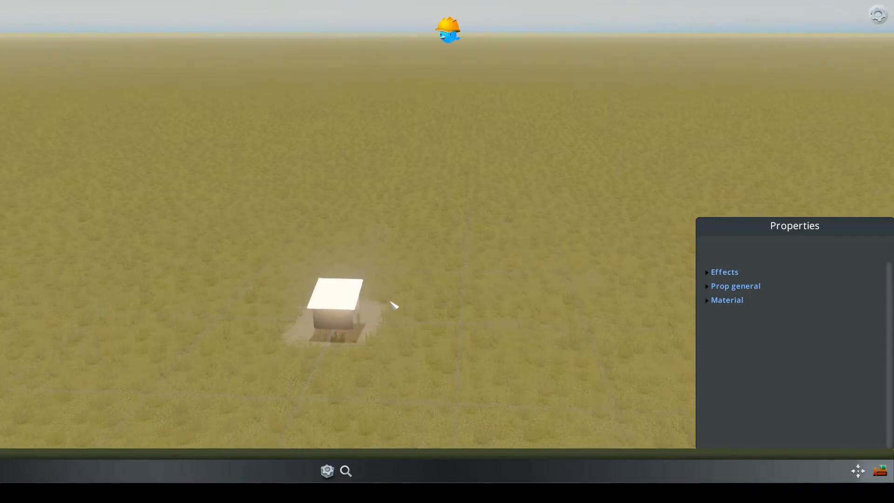
Examine how light reflects off the imported shelter's roof from low and high viewing angles.
mouse_move(398, 304)
middle_mouse_down()
mouse_move(447, 251)
mouse_move(423, 241)
middle_mouse_up()
mouse_move(404, 203)
middle_mouse_down()
mouse_move(447, 247)
mouse_move(463, 299)
middle_mouse_up()
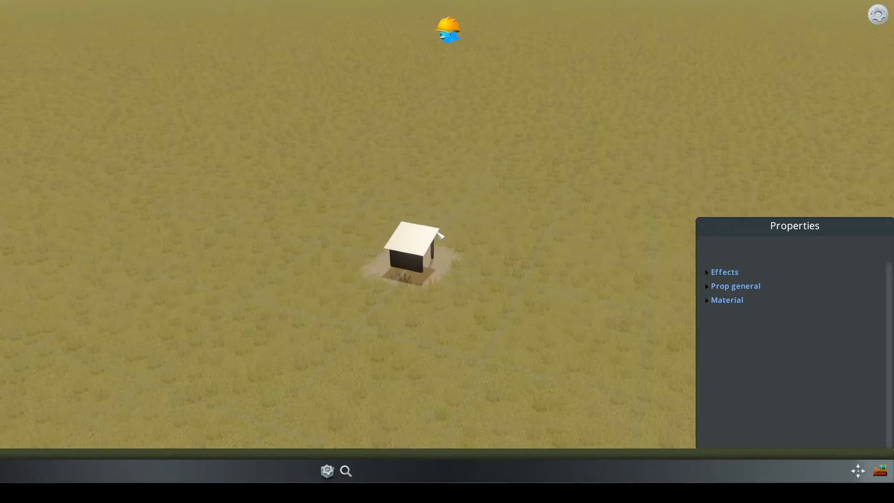
middle_click_drag(420, 290, 450, 255)
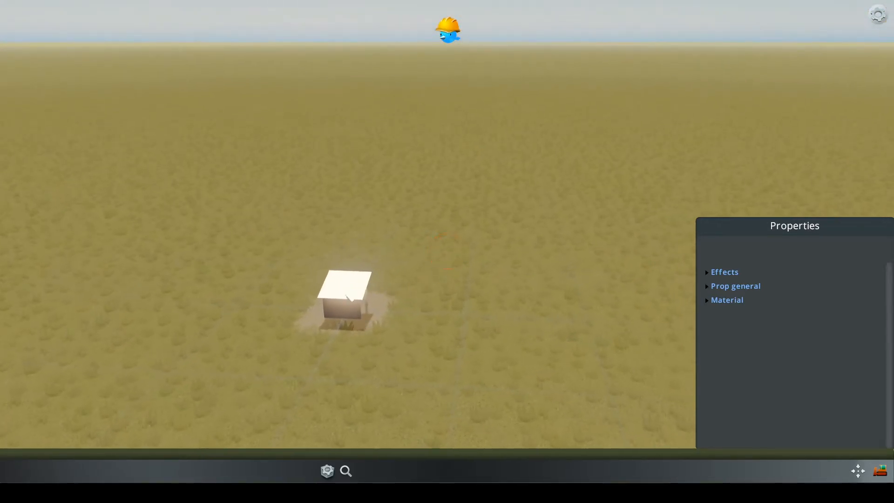
mouse_move(423, 301)
middle_mouse_down()
mouse_move(447, 251)
mouse_move(503, 199)
middle_mouse_up()
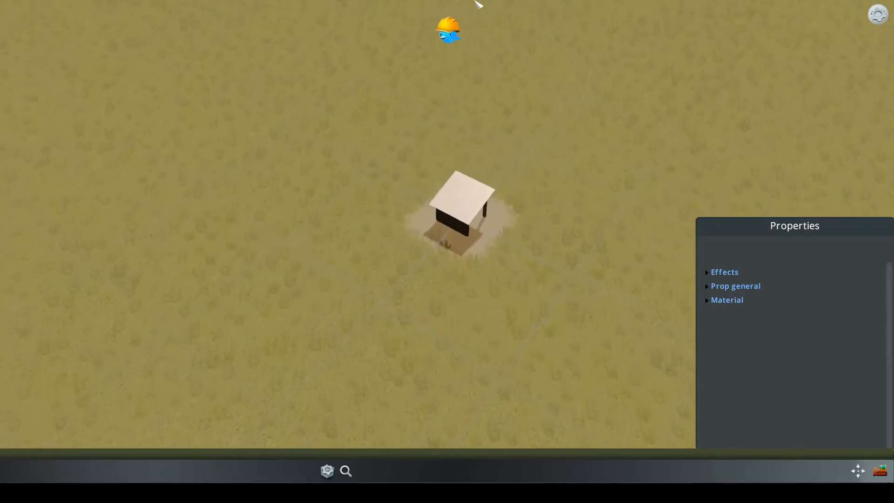
middle_click_drag(497, 5, 514, 281)
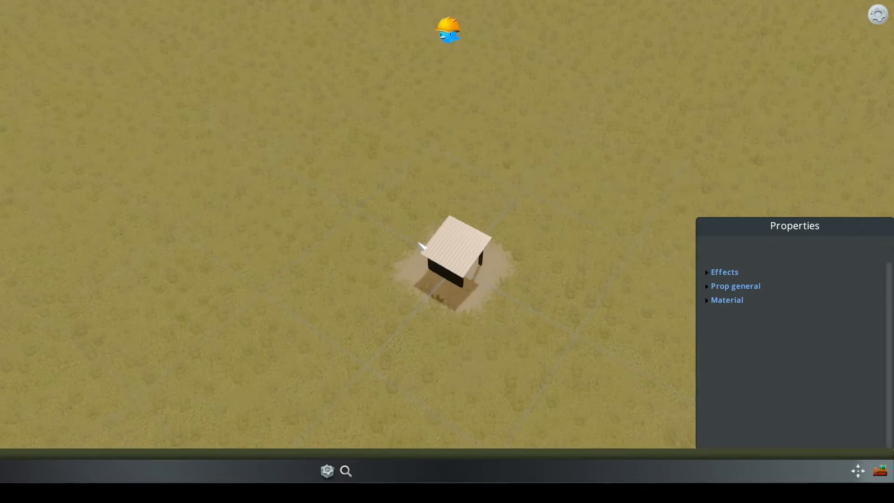
middle_click_drag(455, 312, 432, 335)
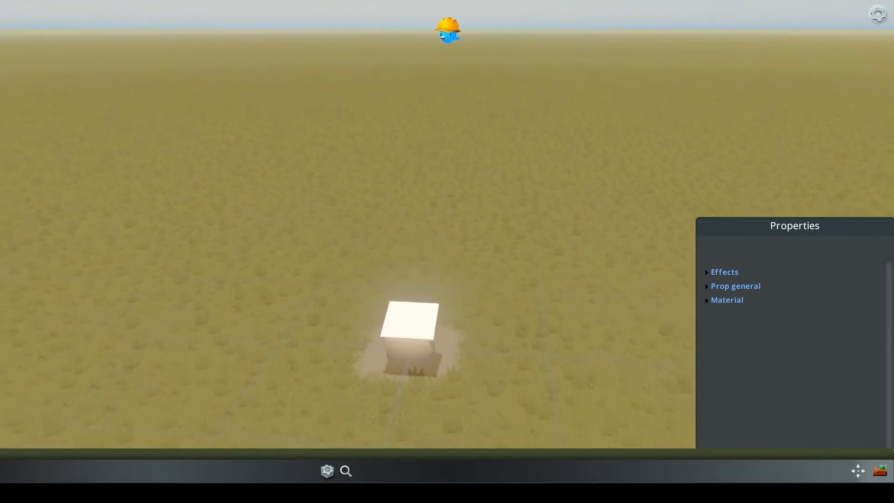
Switch to Photoshop with laavu_d.psd, duplicate Layer 4 and rename the copy NormalMap.
key("alt+Tab")
left_click(679, 93)
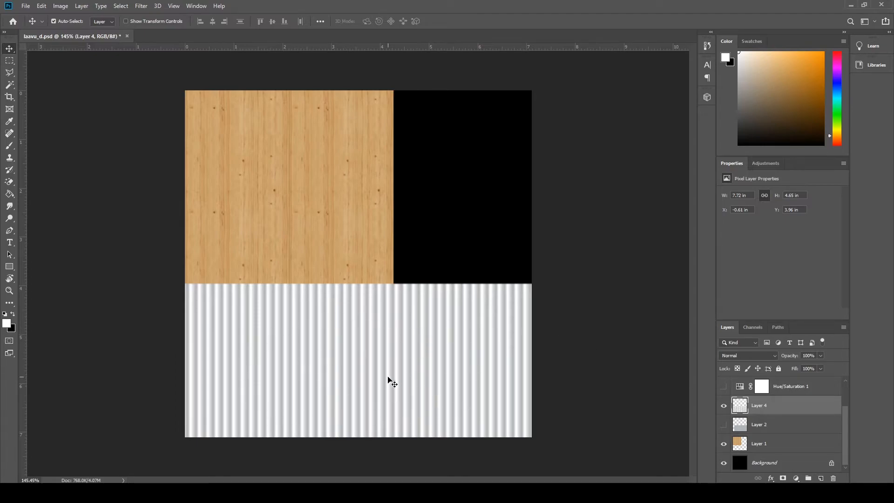
left_click_drag(743, 410, 819, 479)
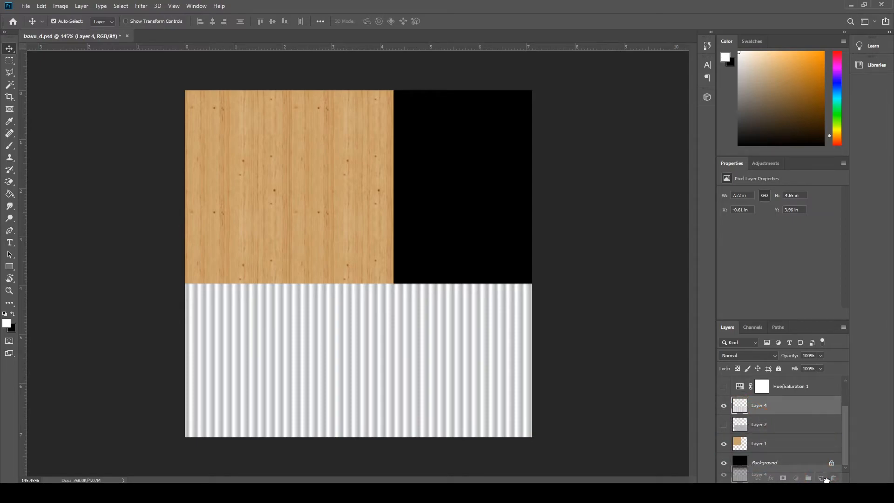
left_click_drag(821, 479, 821, 479)
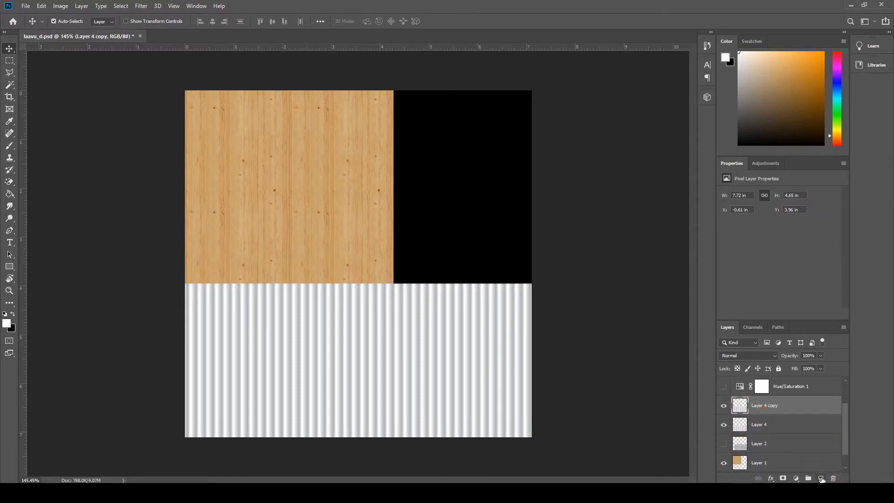
double_click(761, 406)
type("NormalMap")
key("Return")
Fill everything outside the corrugated metal on the NormalMap layer with black, then clear the selection.
left_click(741, 409, "ctrl")
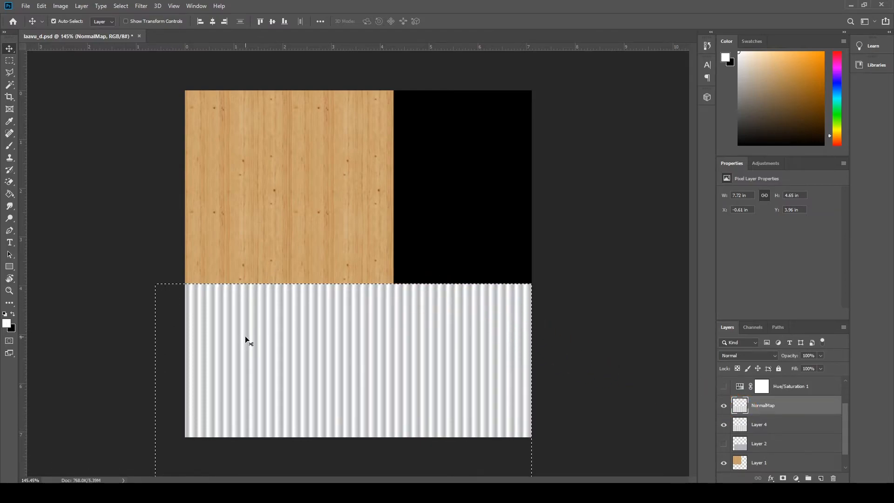
key("ctrl+shift+i")
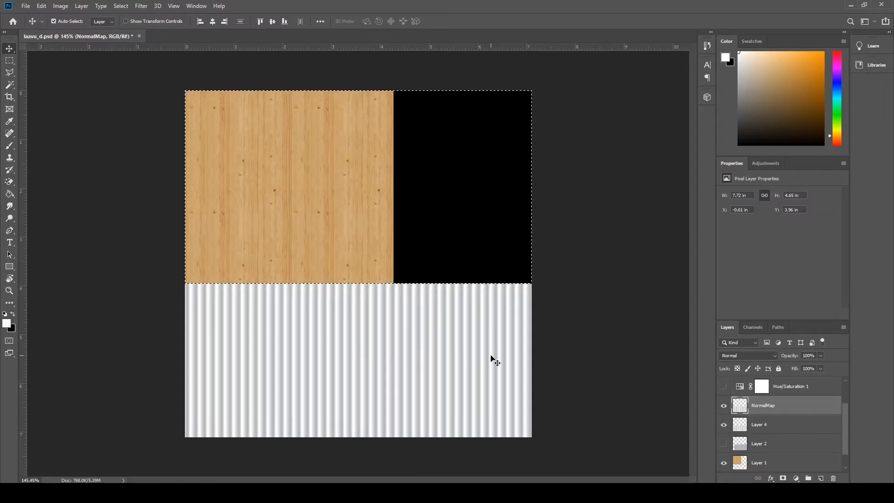
key("alt+BackSpace")
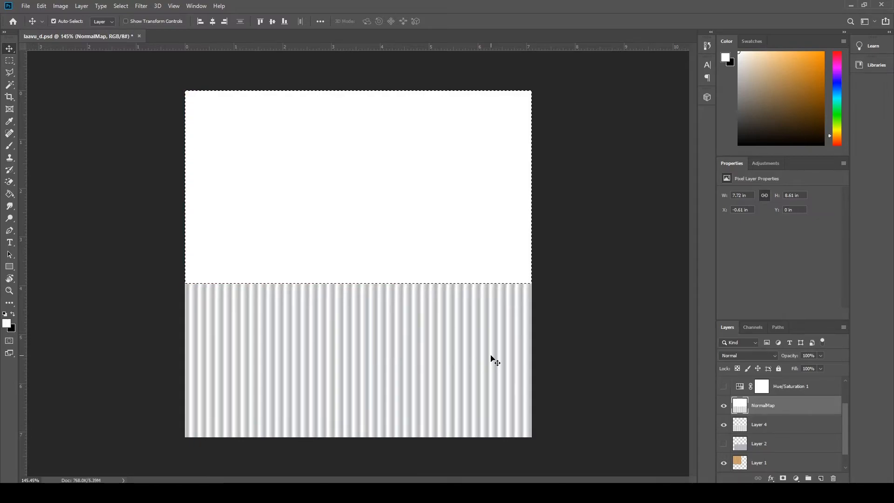
key("ctrl+BackSpace")
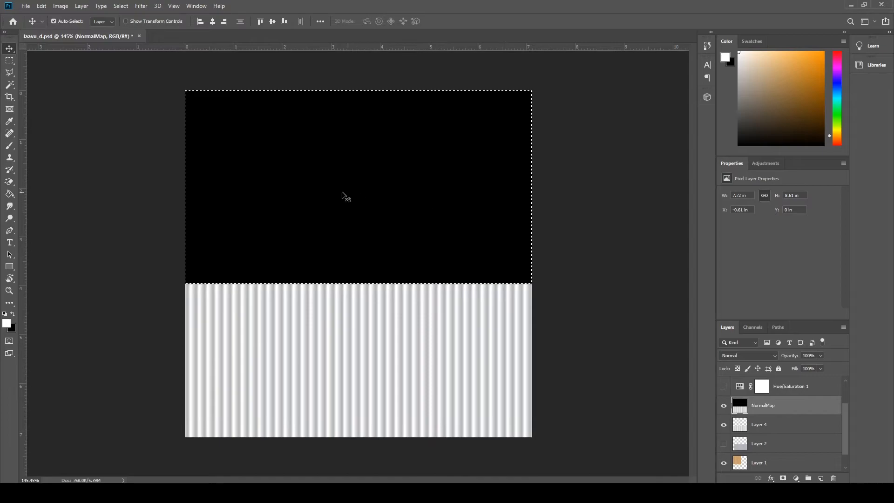
key("ctrl+d")
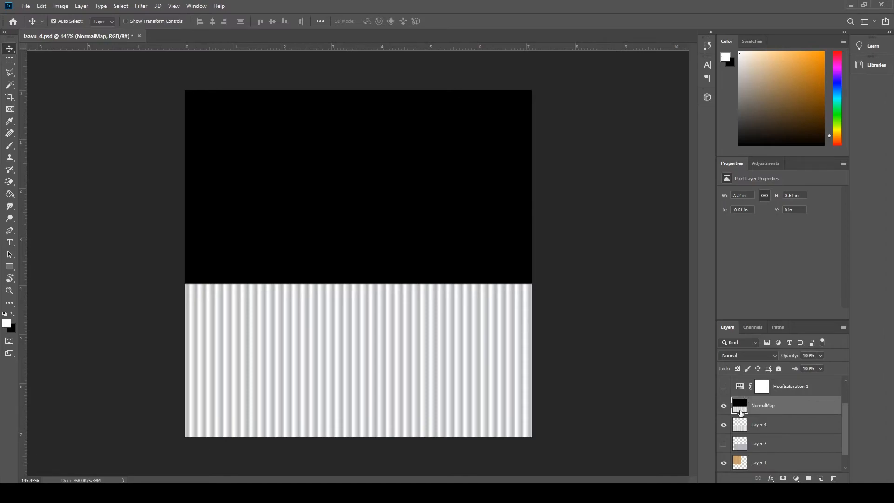
Start the Generate Normal Map filter on the NormalMap layer and preview it enlarged on a cube.
left_click(141, 6)
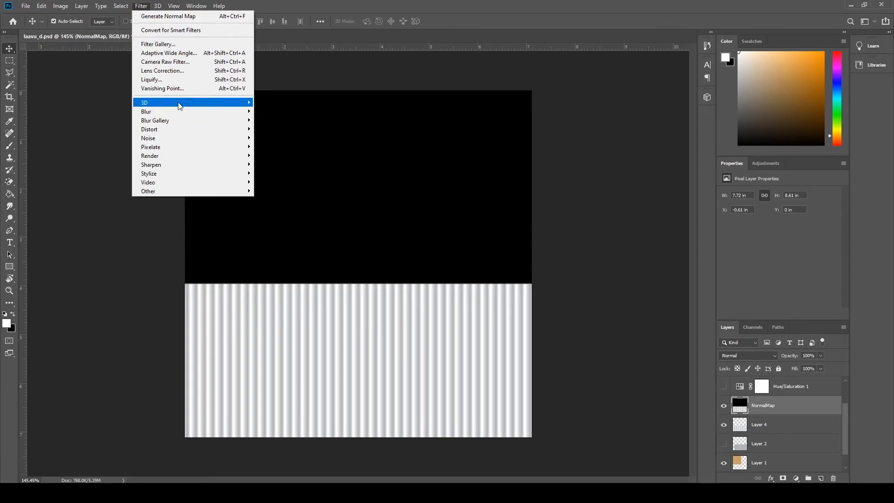
mouse_move(249, 102)
left_click(293, 112)
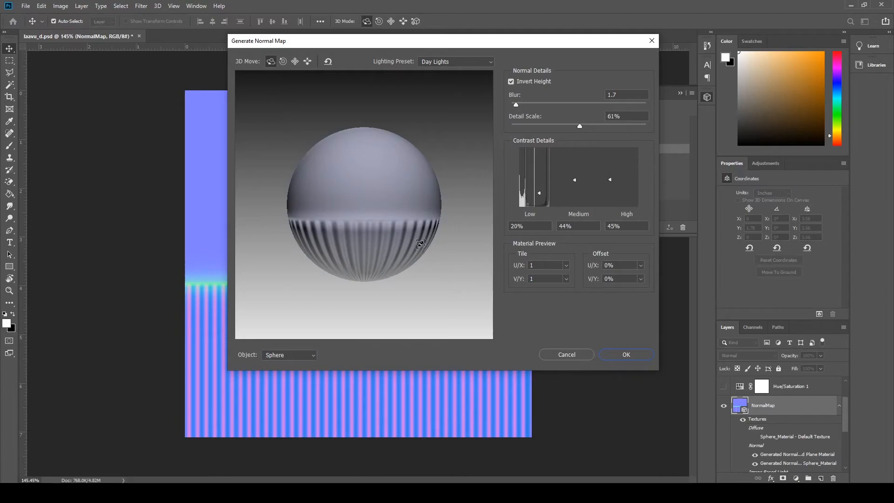
left_click(310, 355)
left_click(289, 380)
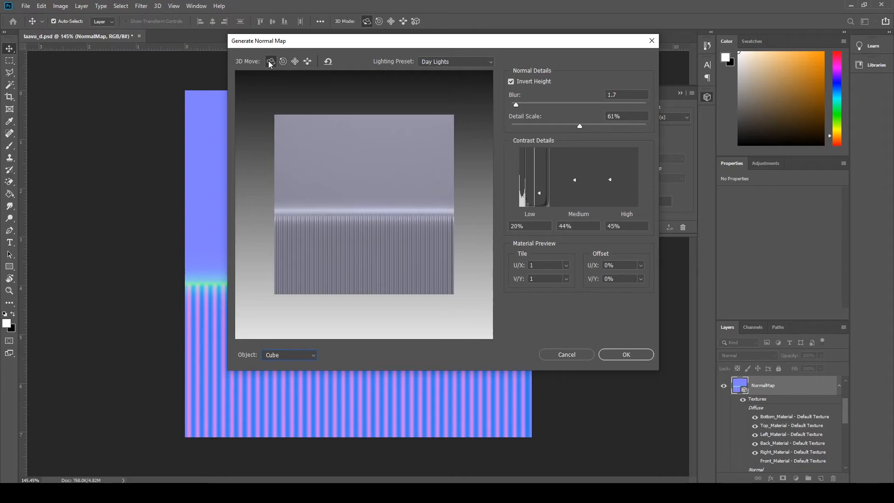
left_click(307, 61)
left_click(329, 260)
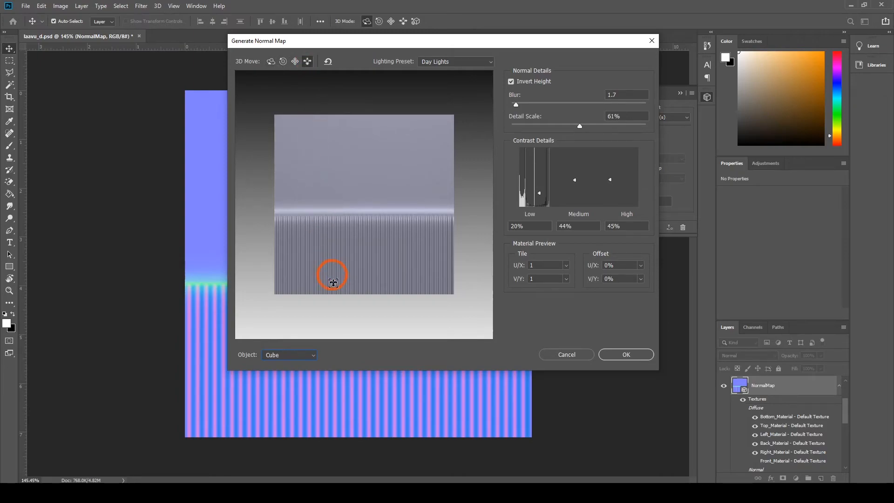
left_click_drag(331, 258, 358, 270)
left_click(294, 62)
left_click(339, 284)
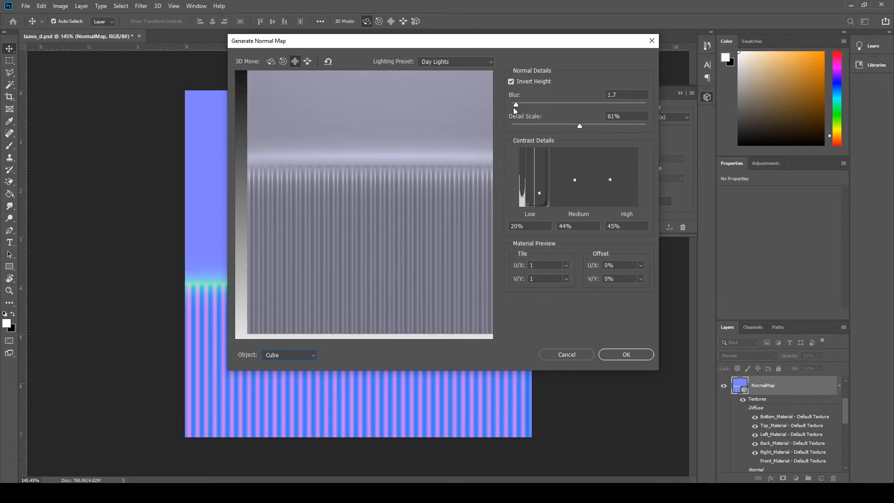
Generate the normal map with blur 2.1, detail scale 60%, medium contrast 32%, high contrast 56% and an adjusted low contrast.
left_click_drag(516, 103, 516, 103)
mouse_move(579, 126)
left_mouse_down()
mouse_move(568, 128)
mouse_move(582, 127)
left_mouse_up()
left_click_drag(574, 180, 609, 175)
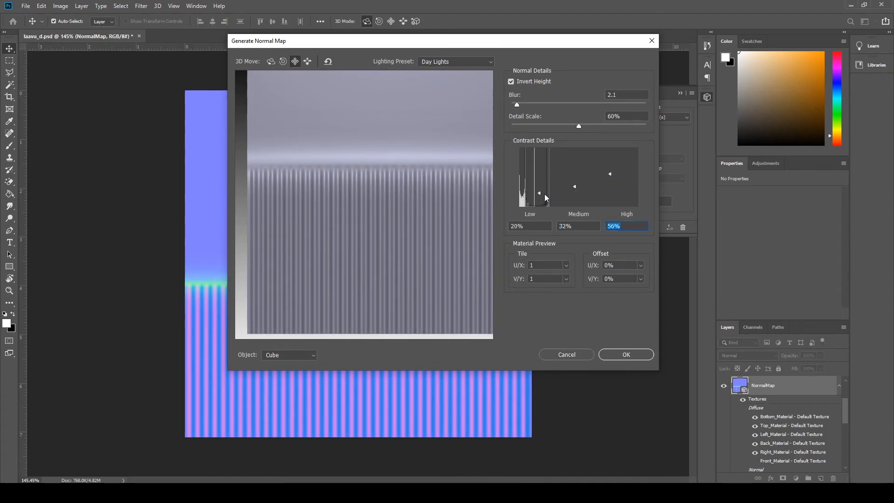
left_click_drag(541, 192, 540, 197)
left_click(622, 355)
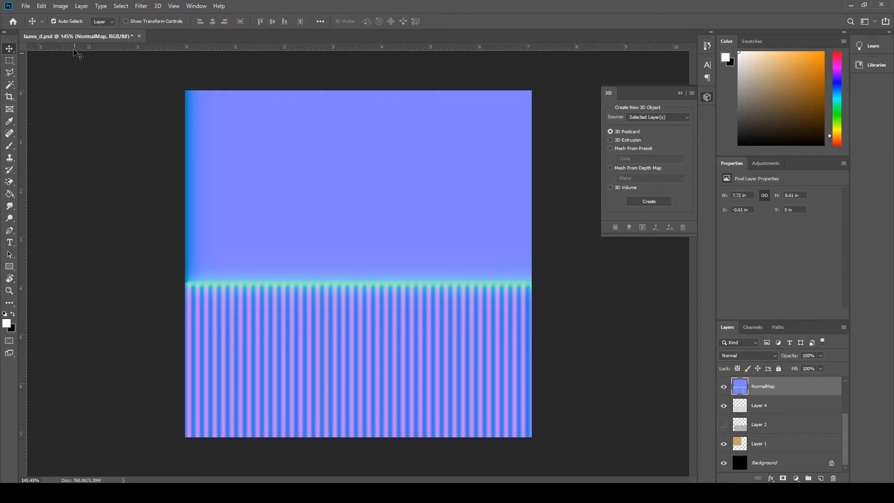
Save the normal map as PNG over laavu_n.png in the laavu folder with the large file size option.
left_click(26, 6)
left_click(42, 107)
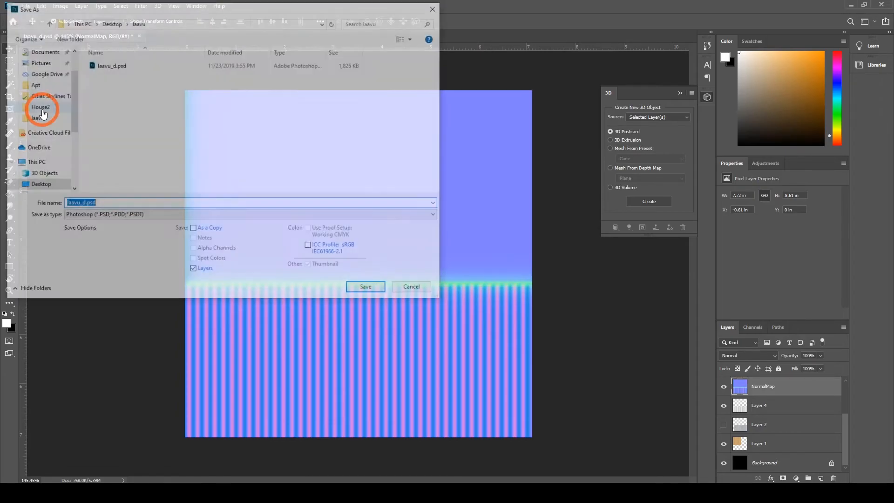
left_click(135, 215)
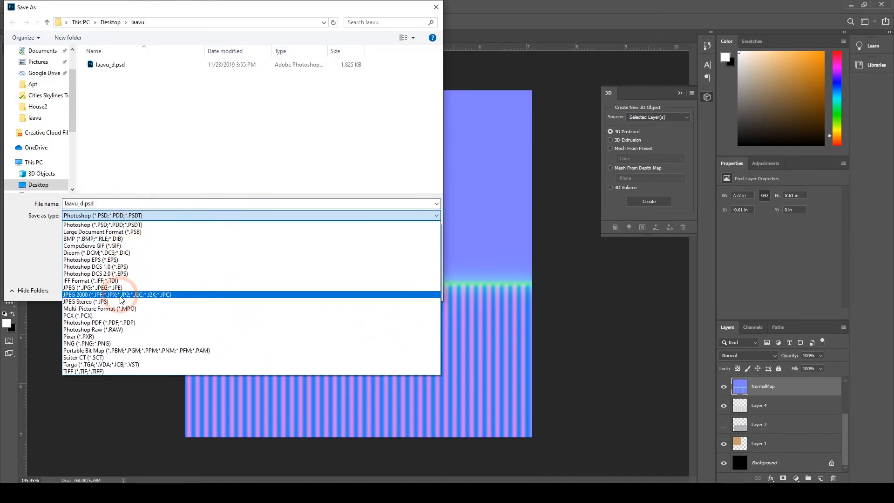
left_click(109, 344)
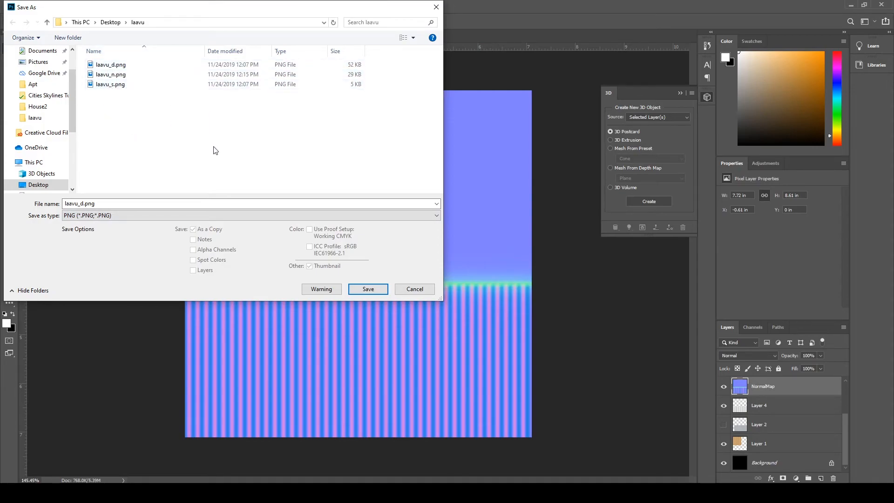
left_click(122, 76)
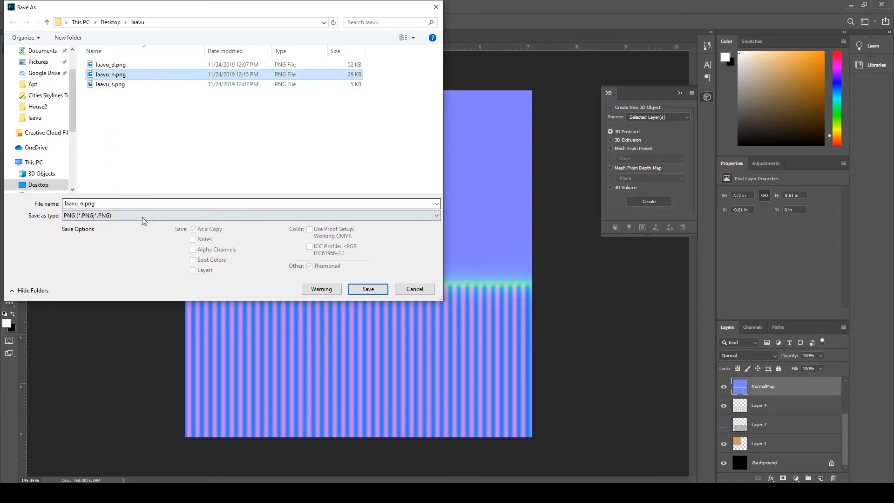
left_click(368, 289)
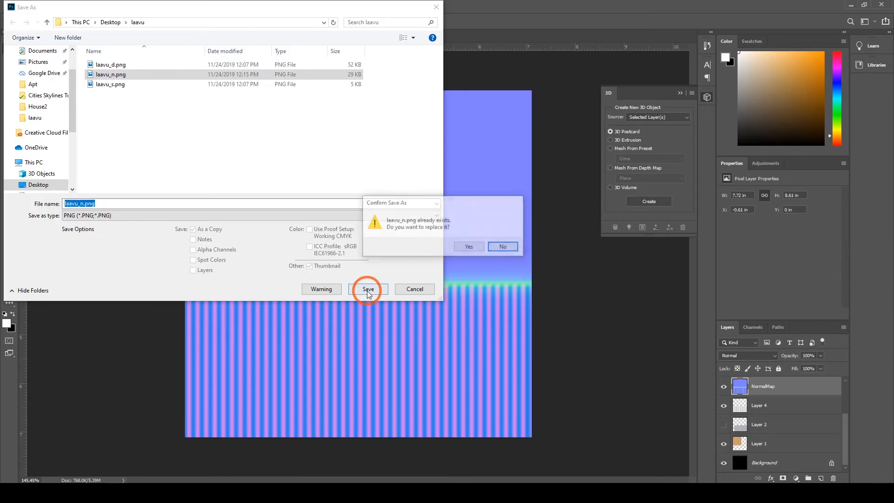
left_click(469, 248)
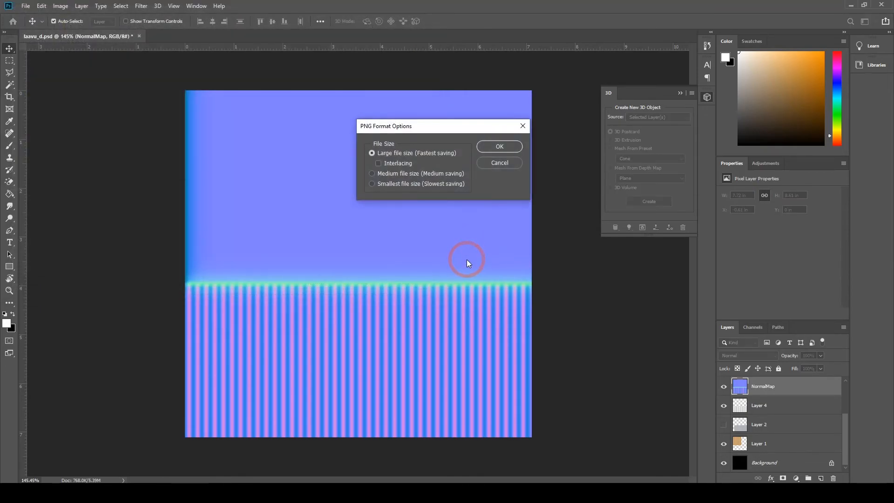
left_click(484, 148)
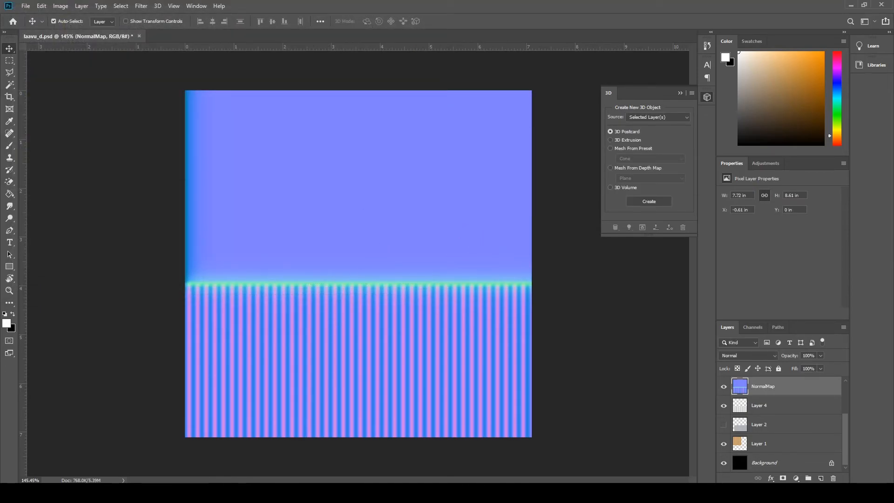
Copy laavu_n.png from the laavu folder into the Cities_Skylines Addons Import folder.
left_click(239, 492)
left_click(281, 450)
left_click(238, 492)
left_click(221, 473)
left_click_drag(786, 293, 436, 382)
right_click_drag(436, 382, 318, 340)
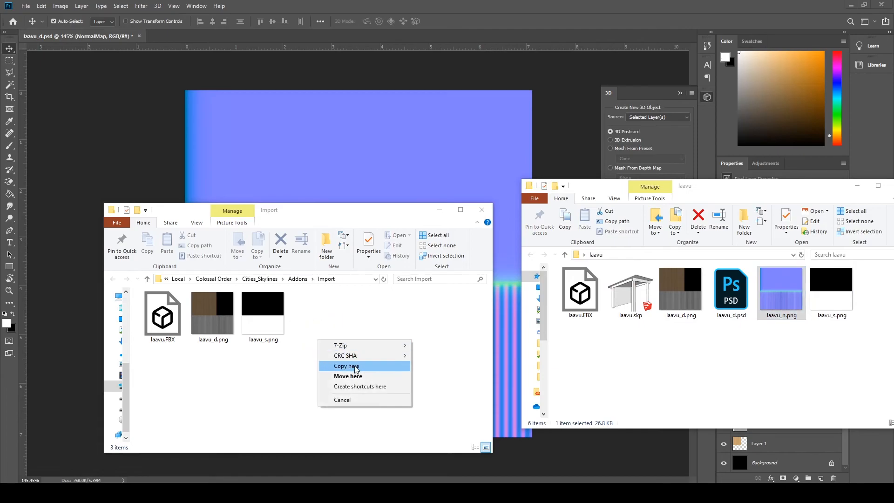
left_click(346, 366)
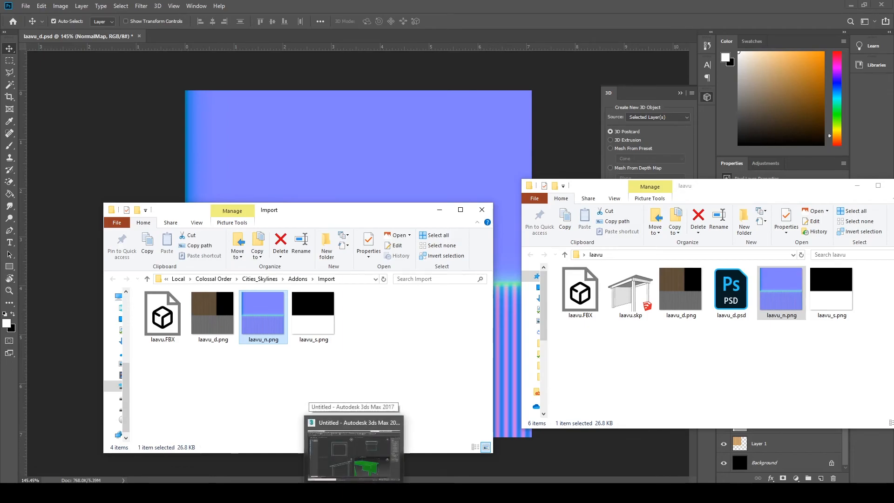
Switch to Cities: Skylines and start a new prop asset from the Sandbox #2 template under Parks, Plazas & Wildlife.
left_click(365, 449)
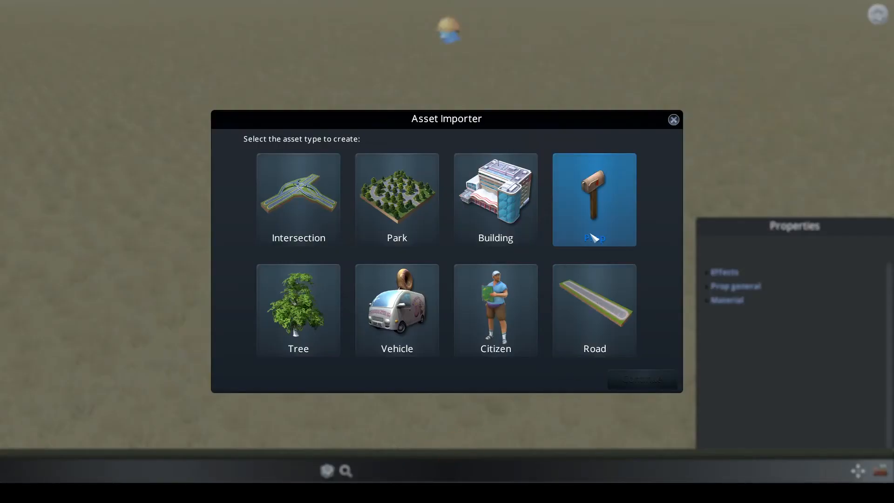
left_click(619, 207)
left_click(645, 380)
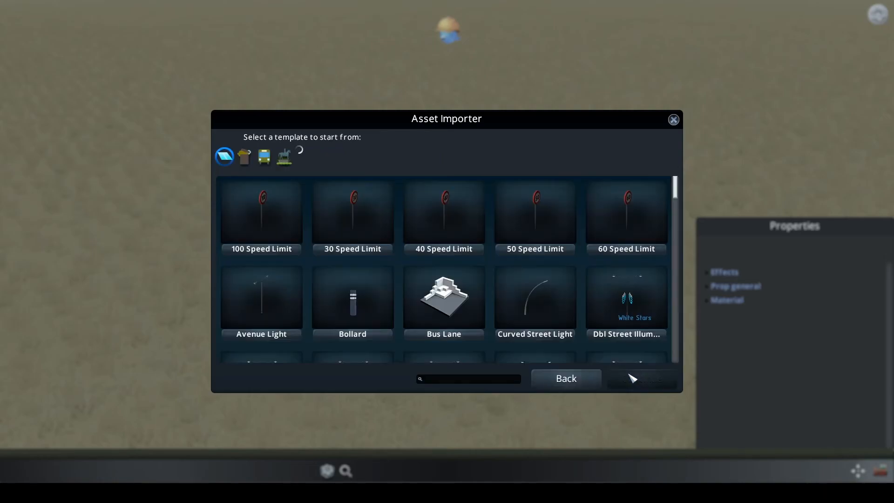
left_click(284, 157)
left_click(680, 175)
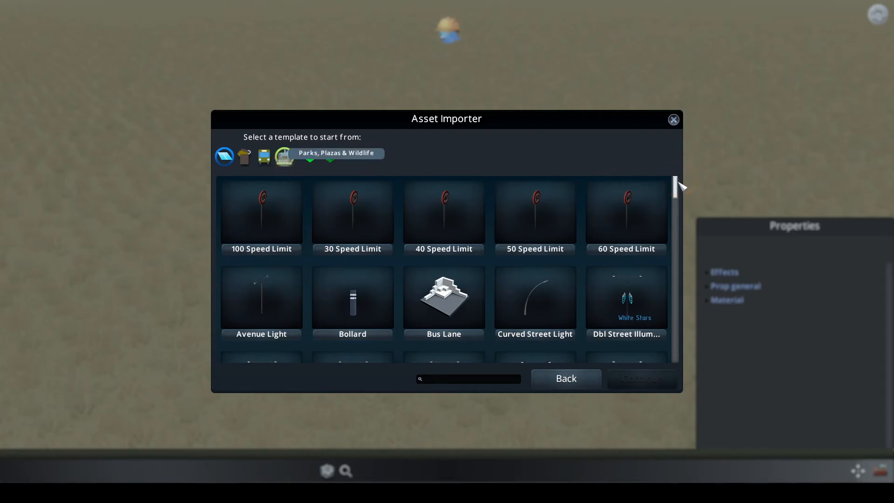
left_click_drag(676, 179, 676, 311)
scroll(298, 262, "up", 2)
left_click(260, 251)
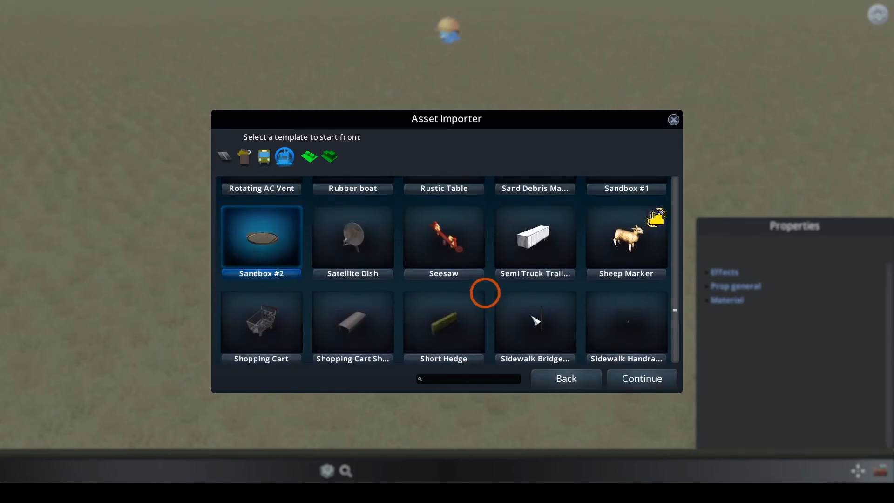
left_click(650, 381)
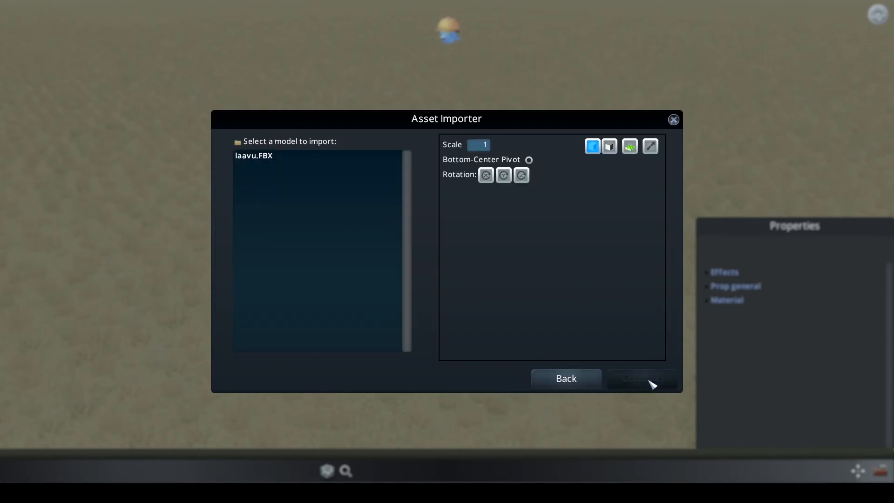
Import laavu.FBX as the prop's model at the scale of 187.
left_click(272, 157)
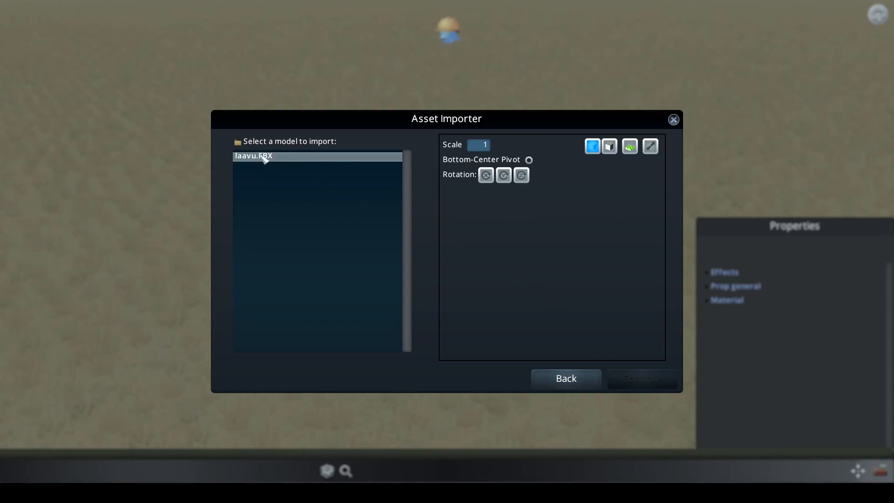
left_click(263, 157)
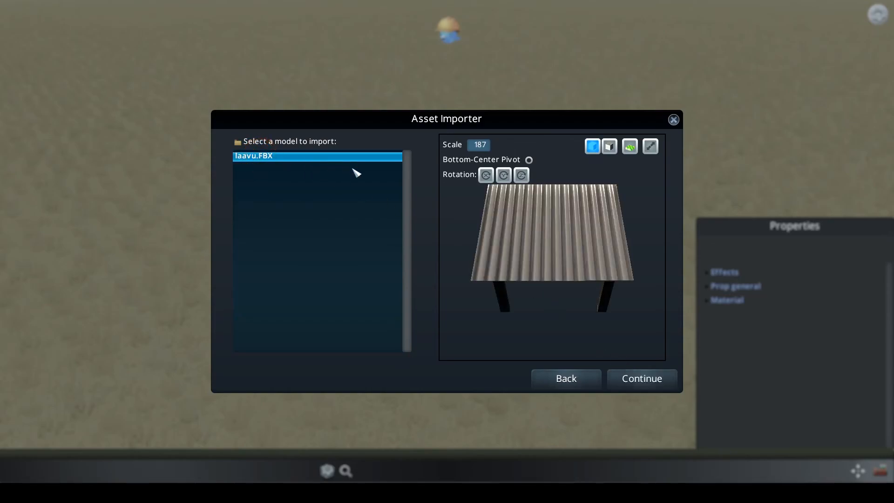
left_click(637, 381)
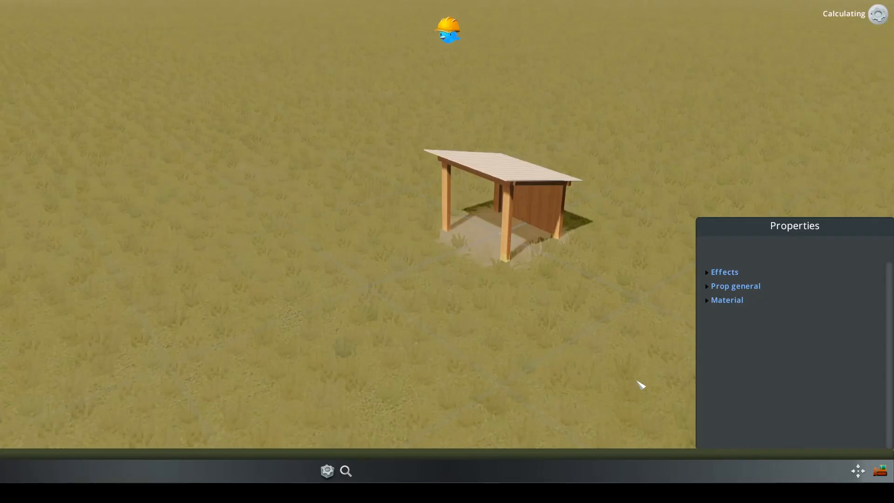
Examine the imported laavu shelter's corrugated roof, posts and walls from several angles in the asset editor.
middle_click_drag(572, 215, 447, 251)
mouse_move(893, 214)
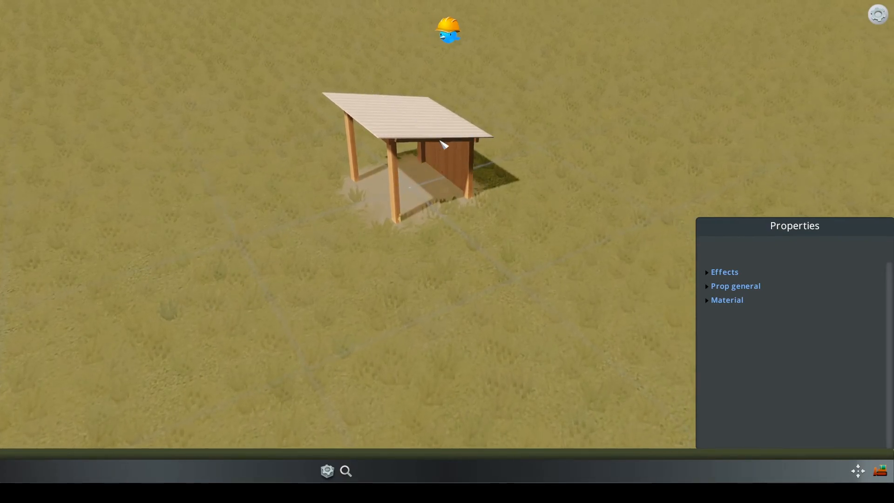
middle_click_drag(424, 120, 523, 187)
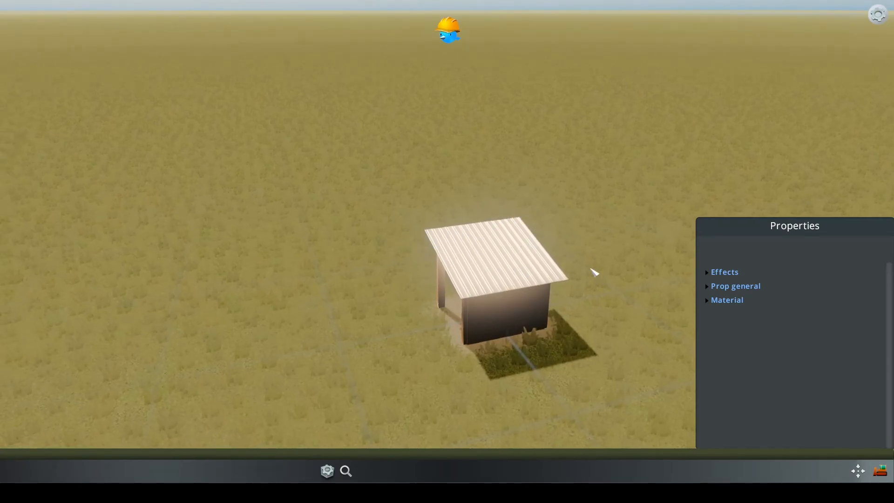
middle_click_drag(463, 324, 23, 458)
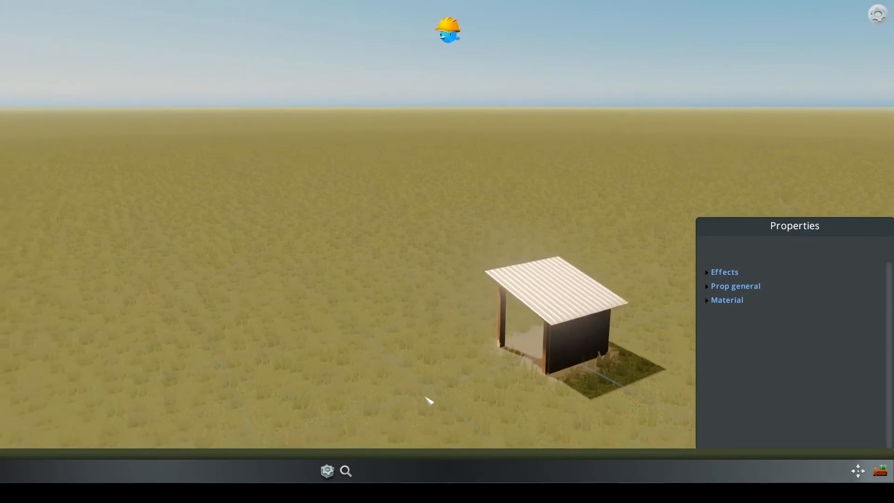
middle_click_drag(413, 395, 447, 251)
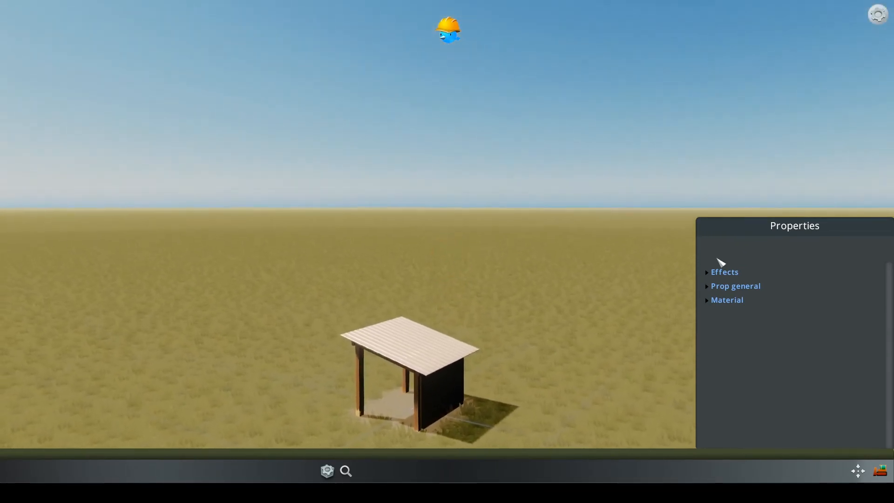